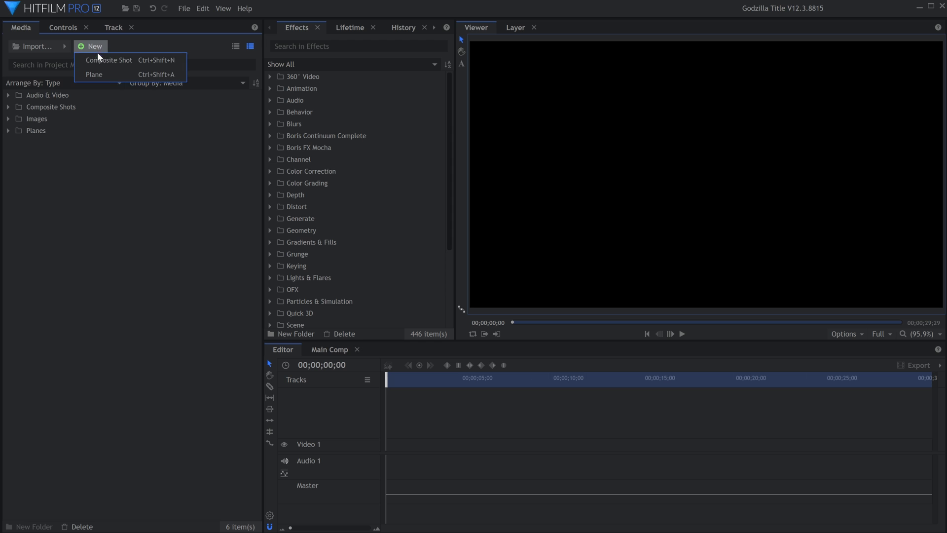
Create a new composite shot named Tutorial.
{"action": "left_click", "coordinate": [103, 64]}
{"action": "type", "text": "Tutorial"}
{"action": "left_click", "coordinate": [575, 393]}
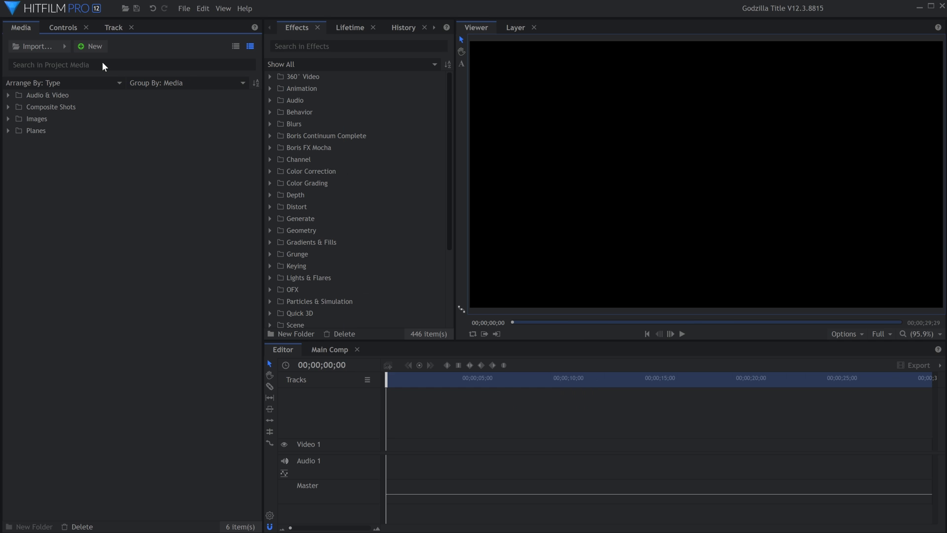
Add a new plane layer with the default settings to the Tutorial composite shot.
{"action": "left_click", "coordinate": [469, 363]}
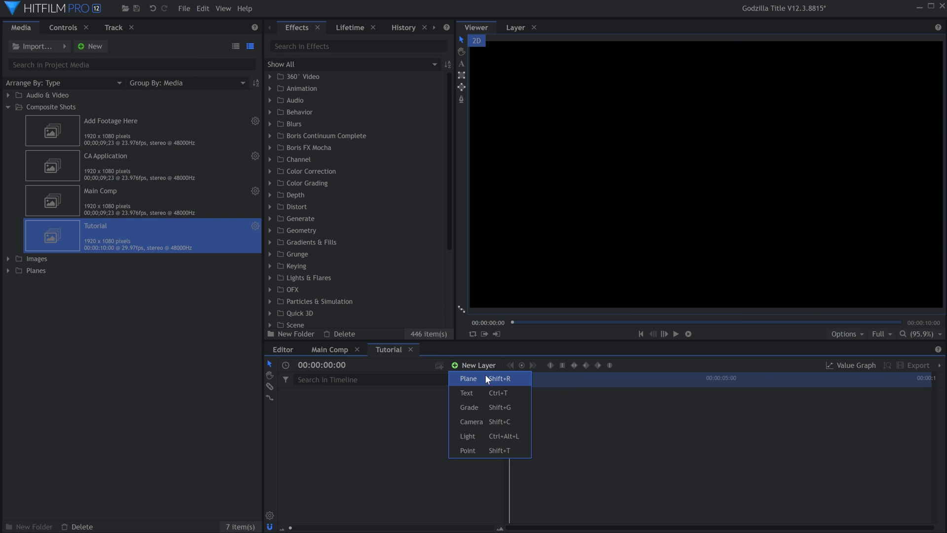
{"action": "left_click", "coordinate": [489, 381]}
{"action": "left_click", "coordinate": [546, 313]}
Find the Radial Gradient effect and apply it to the new plane layer.
{"action": "type", "text": "rad"}
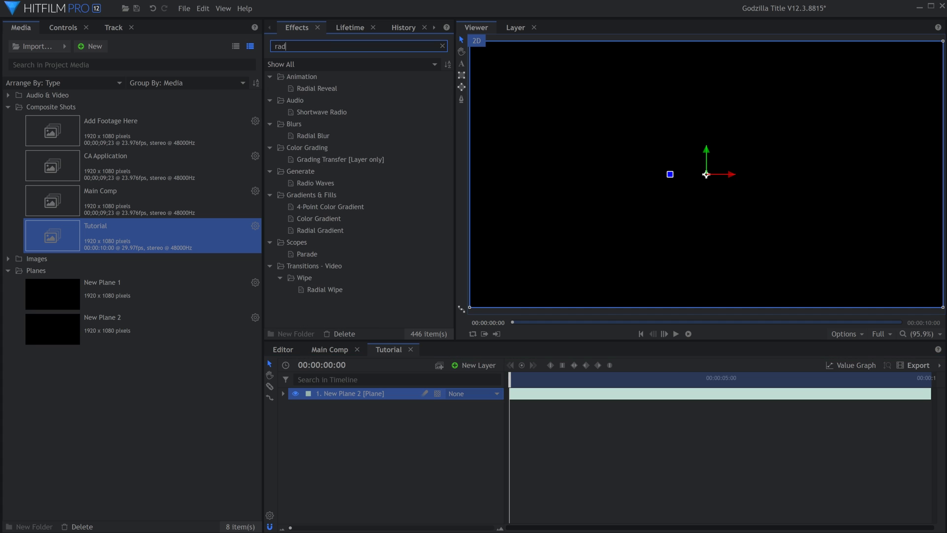
{"action": "left_click", "coordinate": [341, 230]}
{"action": "left_click_drag", "start_coordinate": [371, 392], "coordinate": [373, 391]}
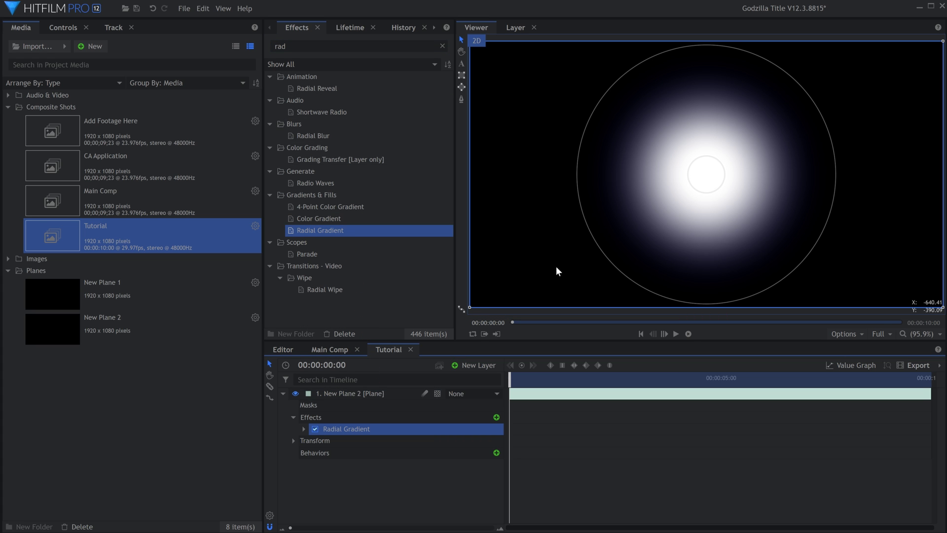
Enlarge the gradient's outer radius to about 1519 px and move its center down to the lower edge of the frame.
{"action": "left_click_drag", "start_coordinate": [592, 236], "coordinate": [453, 295]}
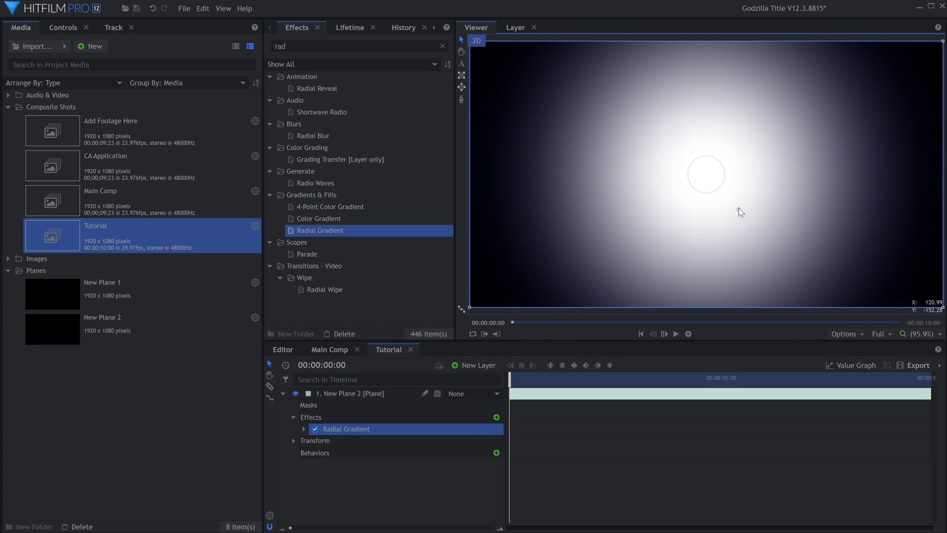
{"action": "left_click_drag", "start_coordinate": [740, 212], "coordinate": [762, 337]}
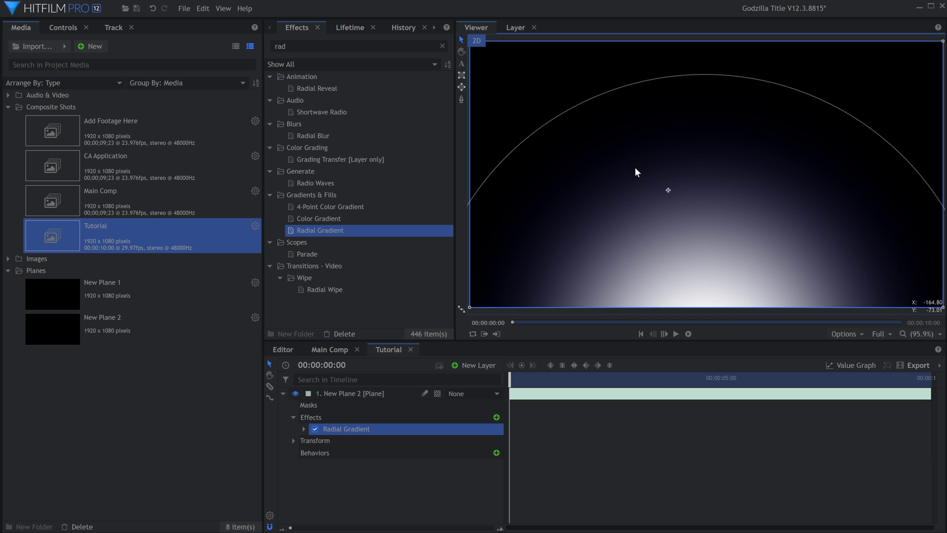
{"action": "left_click_drag", "start_coordinate": [547, 122], "coordinate": [640, 125]}
Darken the Radial Gradient's inner radius color to a mid grey of about 0.4 in each channel.
{"action": "left_click", "coordinate": [67, 28]}
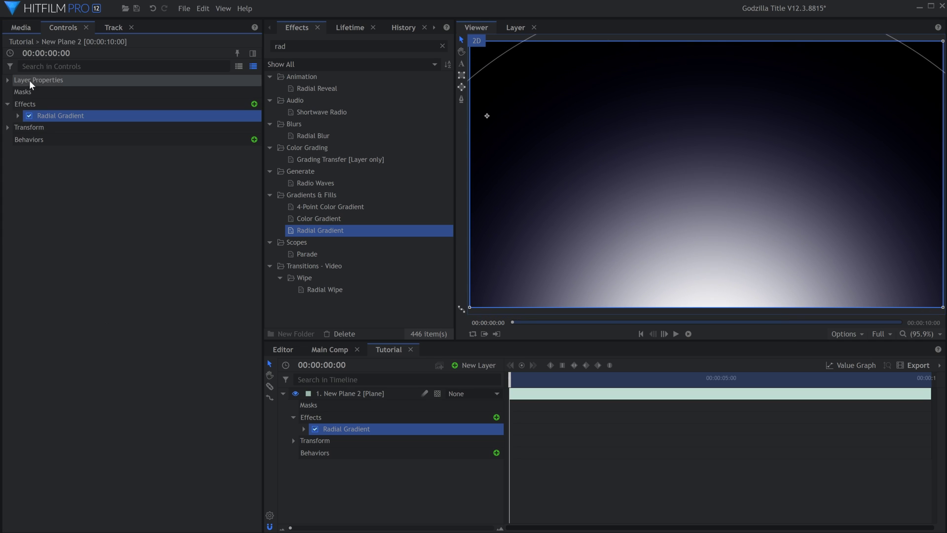
{"action": "left_click", "coordinate": [18, 115]}
{"action": "left_click", "coordinate": [28, 150]}
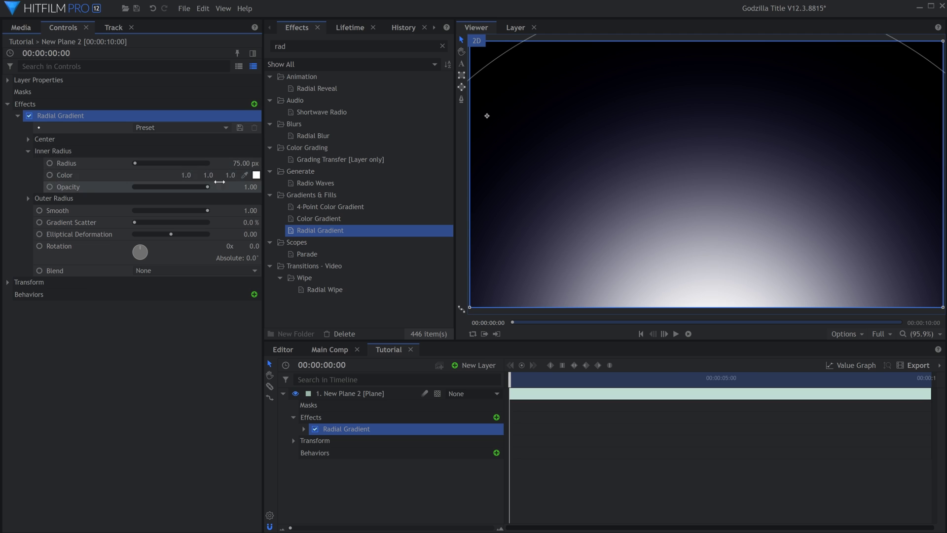
{"action": "left_click", "coordinate": [256, 175]}
{"action": "left_click", "coordinate": [587, 220]}
{"action": "left_click_drag", "start_coordinate": [587, 221], "coordinate": [585, 223]}
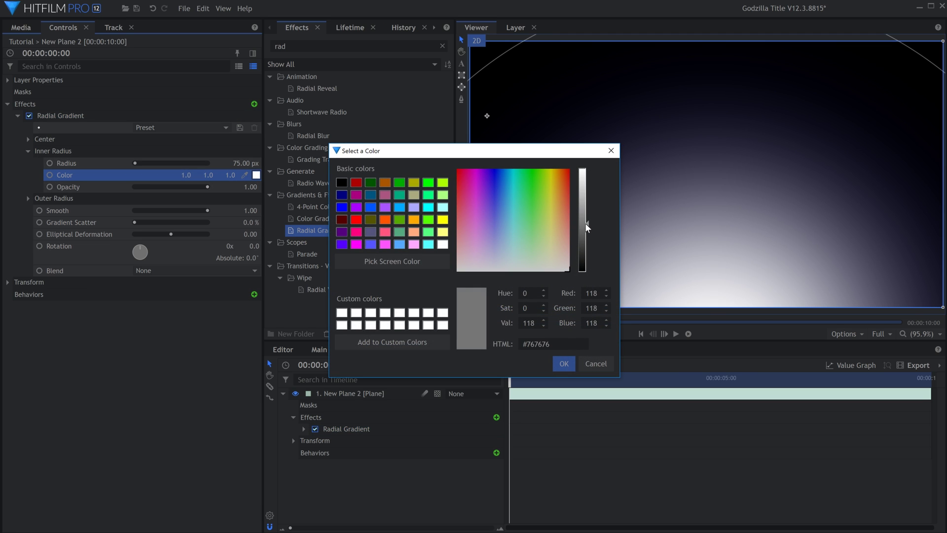
{"action": "key", "text": "Return"}
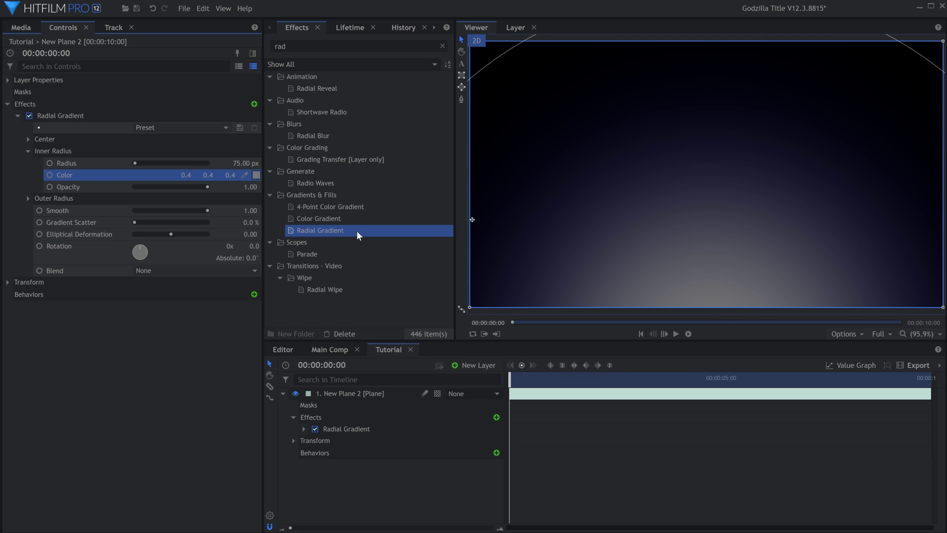
Match the outer radius color to the inner radius grey and shift the gradient's center slightly lower.
{"action": "left_click", "coordinate": [28, 198]}
{"action": "left_click", "coordinate": [257, 176]}
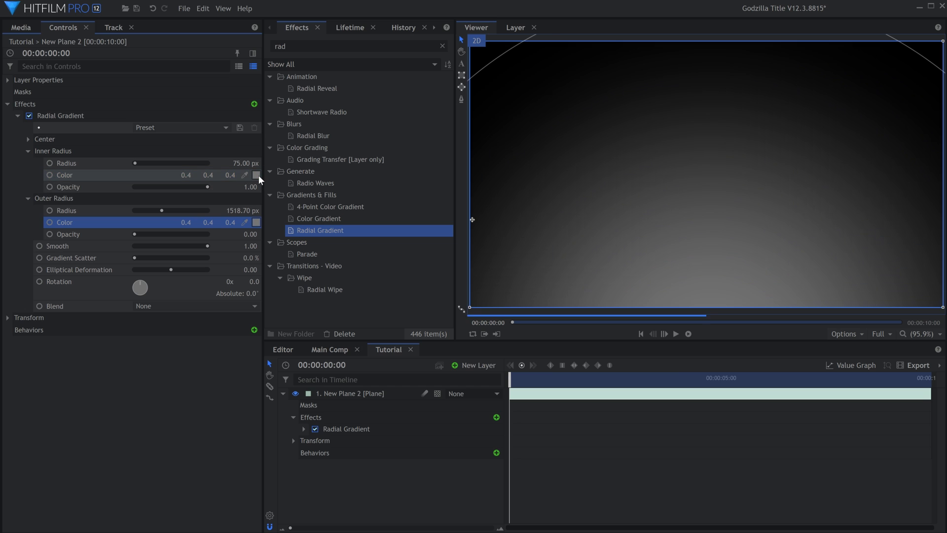
{"action": "left_click_drag", "start_coordinate": [708, 208], "coordinate": [717, 226]}
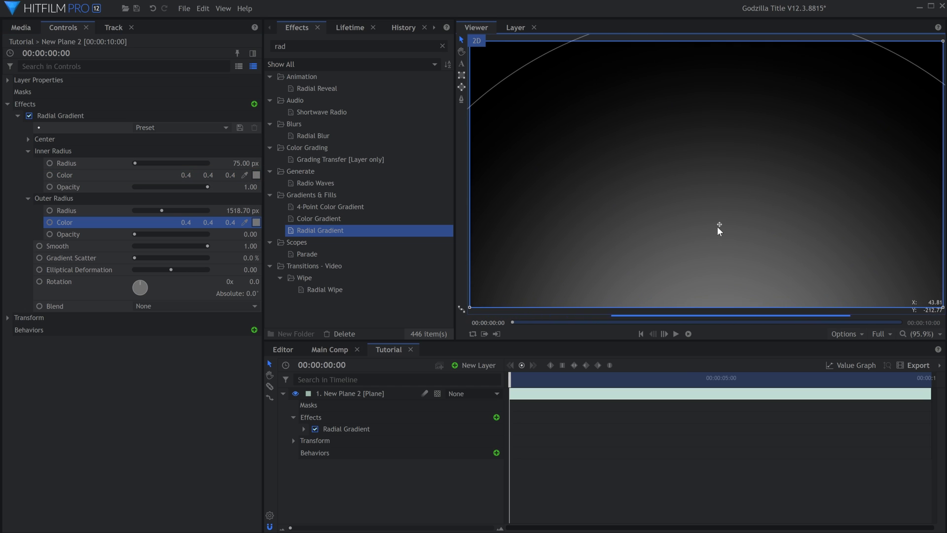
Add a Particle Simulator layer above the plane layer and rename the plane layer BG.
{"action": "type", "text": "part"}
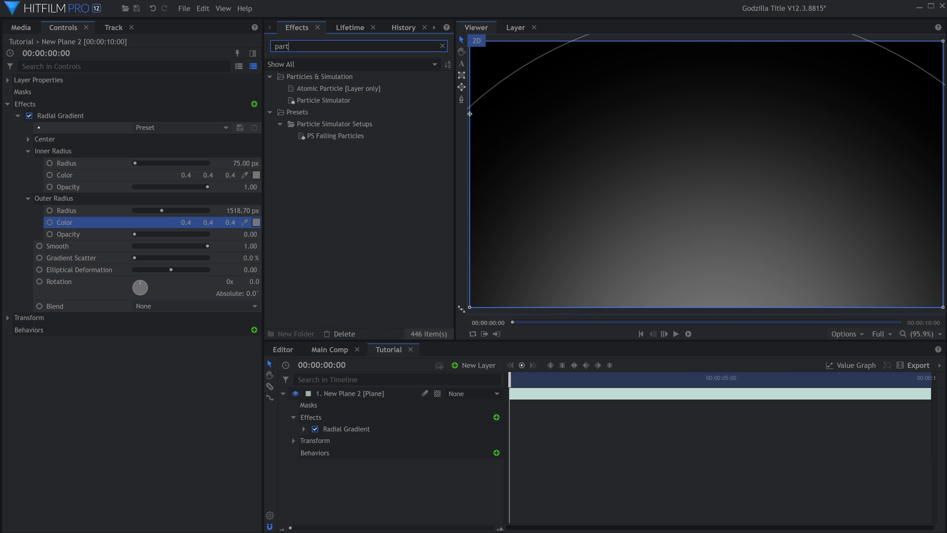
{"action": "left_click_drag", "start_coordinate": [360, 99], "coordinate": [393, 400]}
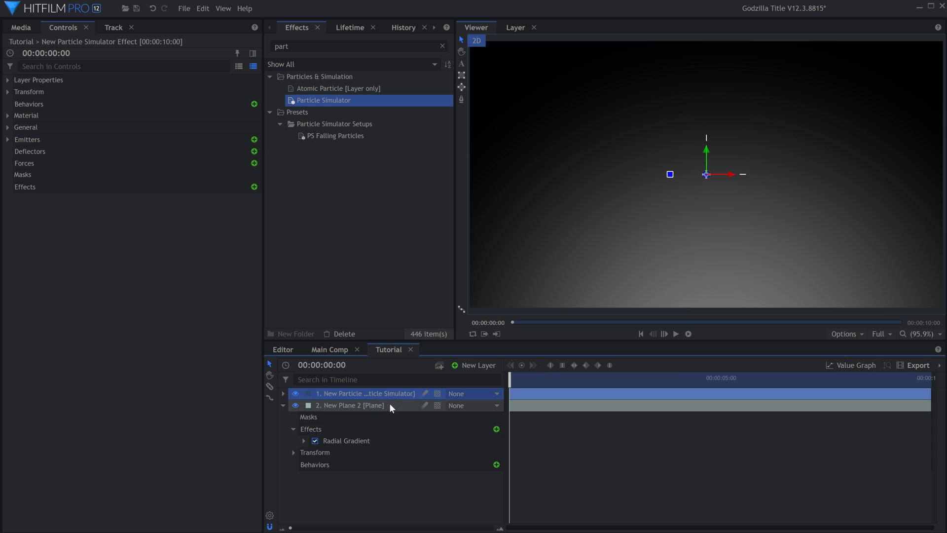
{"action": "double_click", "coordinate": [389, 404]}
{"action": "type", "text": "BG"}
{"action": "key", "text": "Return"}
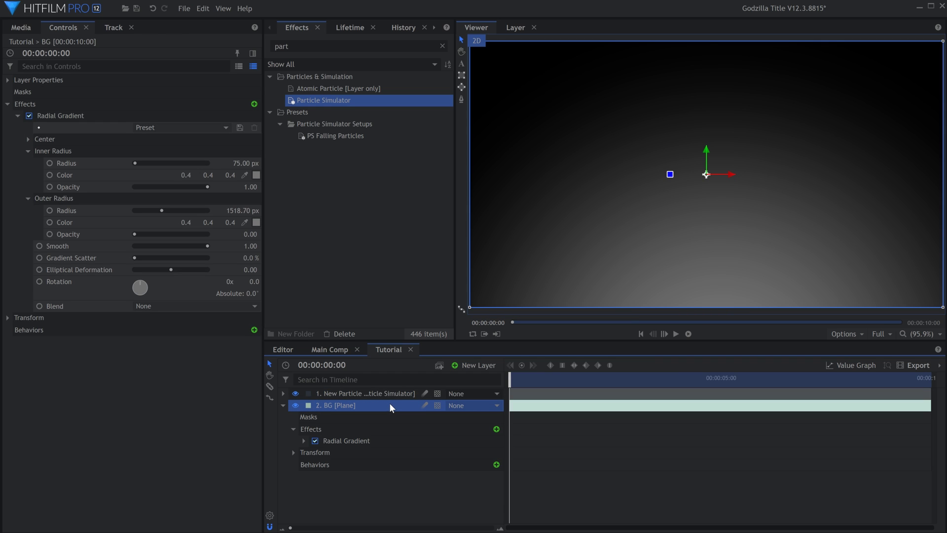
Set the particle simulator's emitter shape to Quad and play back the particles.
{"action": "left_click", "coordinate": [386, 395]}
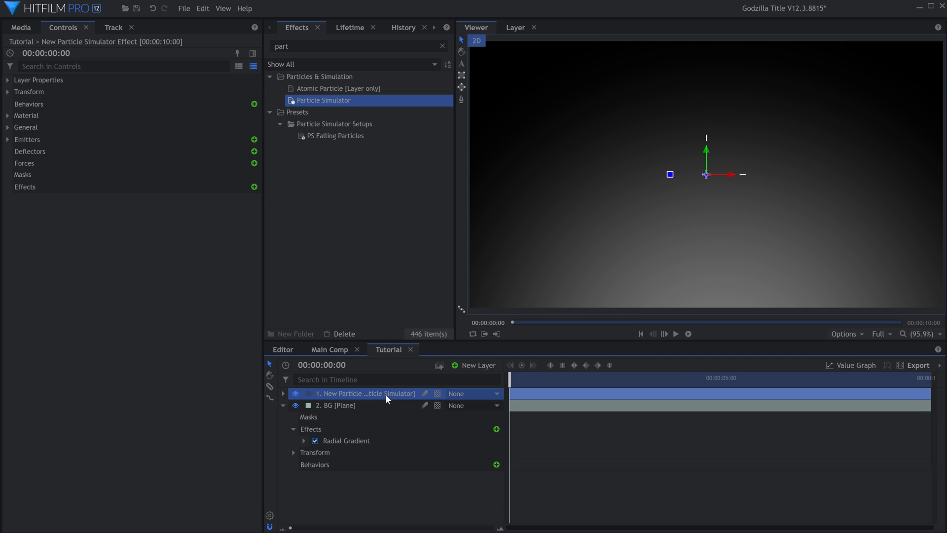
{"action": "left_click", "coordinate": [6, 140]}
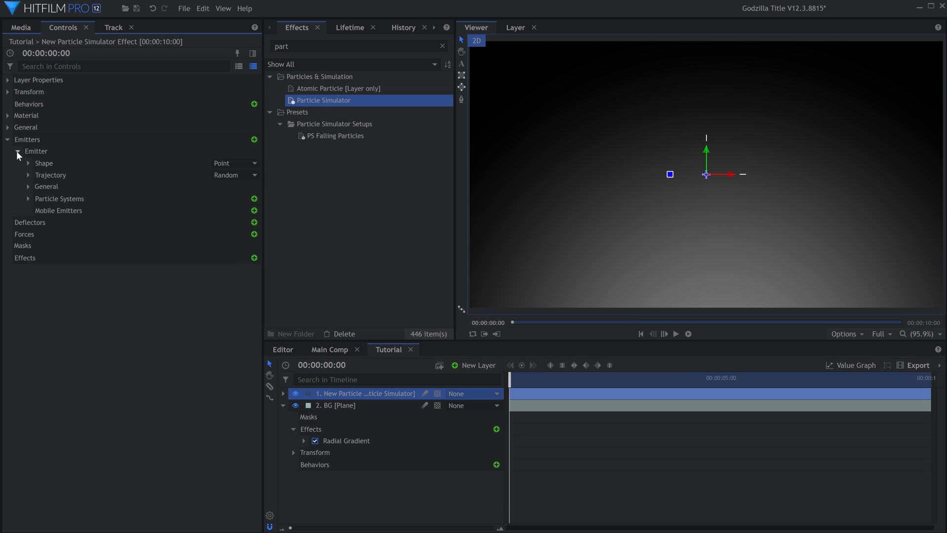
{"action": "left_click", "coordinate": [243, 165]}
{"action": "left_click", "coordinate": [242, 205]}
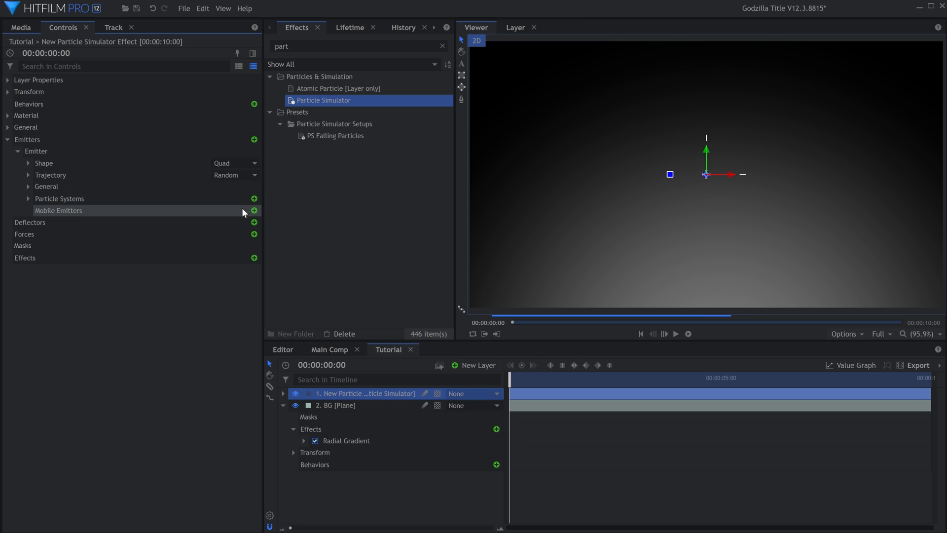
{"action": "left_click", "coordinate": [137, 162]}
{"action": "key", "text": "space"}
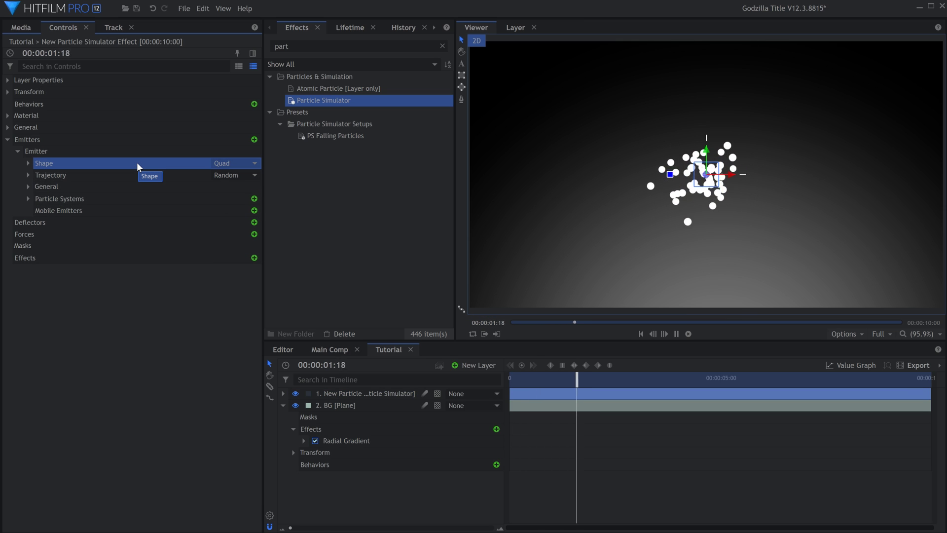
Set the quad emitter's vertical position to -571, width to 2079 px and height to 530 px, then preview the particles.
{"action": "left_click", "coordinate": [29, 164]}
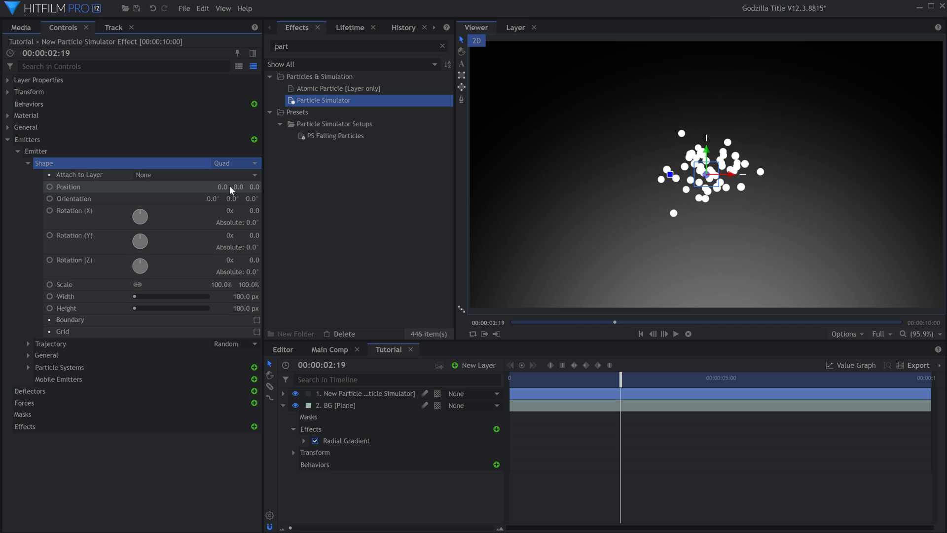
{"action": "left_click_drag", "start_coordinate": [240, 186], "coordinate": [111, 185]}
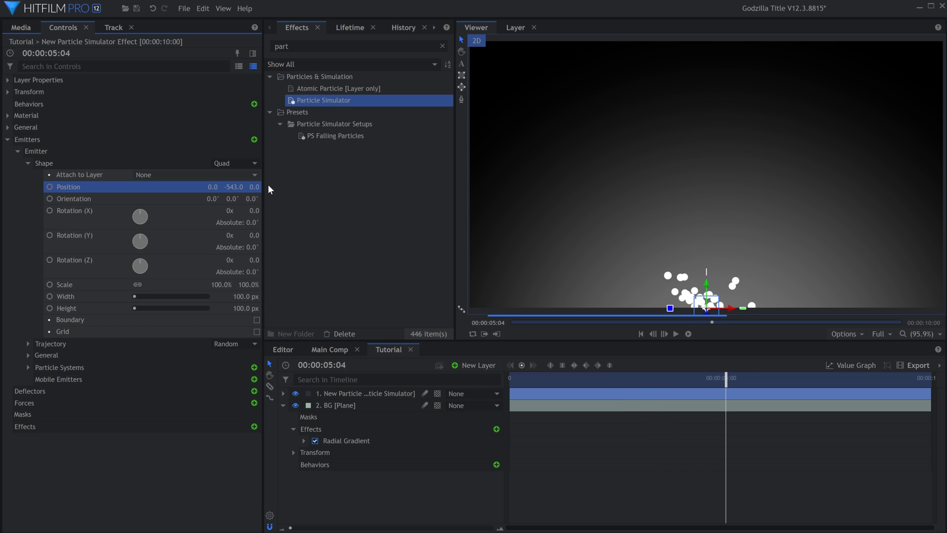
{"action": "left_click_drag", "start_coordinate": [245, 296], "coordinate": [296, 311]}
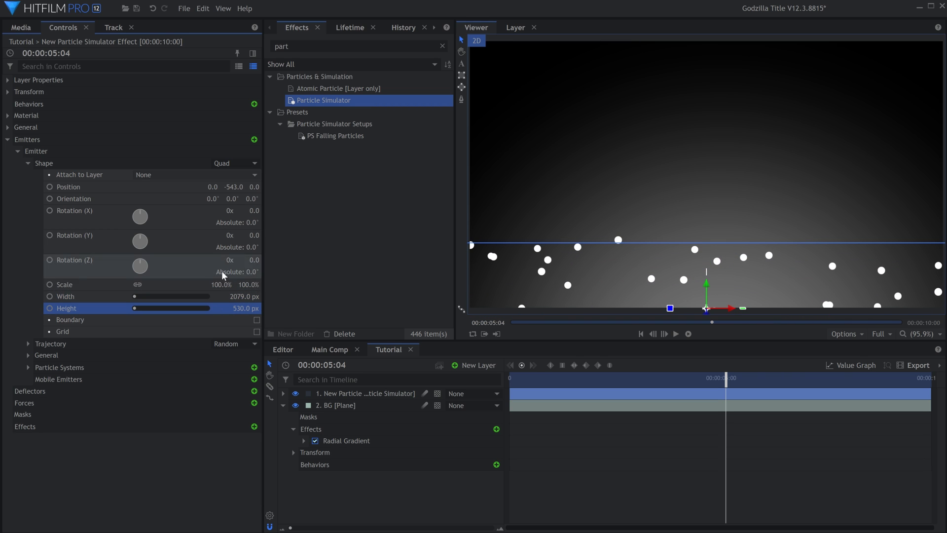
{"action": "left_click_drag", "start_coordinate": [241, 189], "coordinate": [232, 189]}
{"action": "key", "text": "space"}
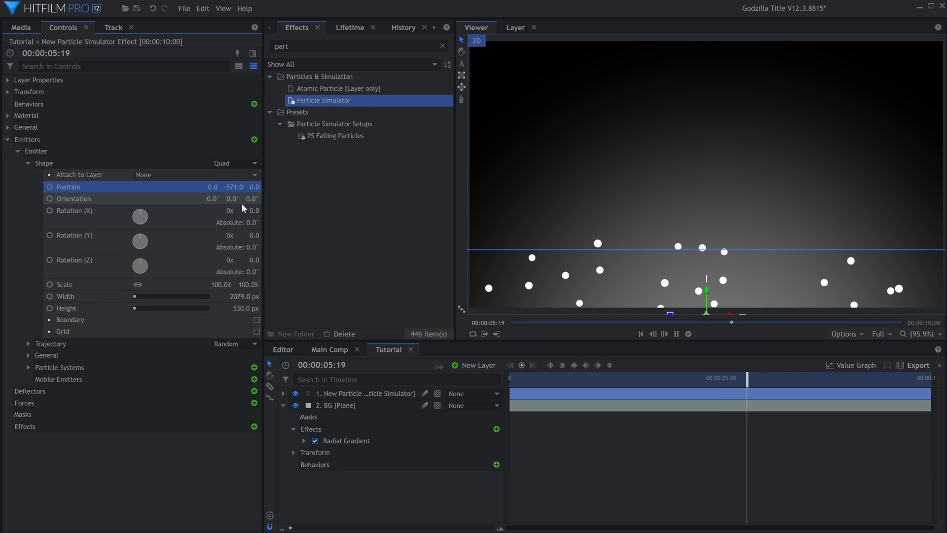
{"action": "key", "text": "space"}
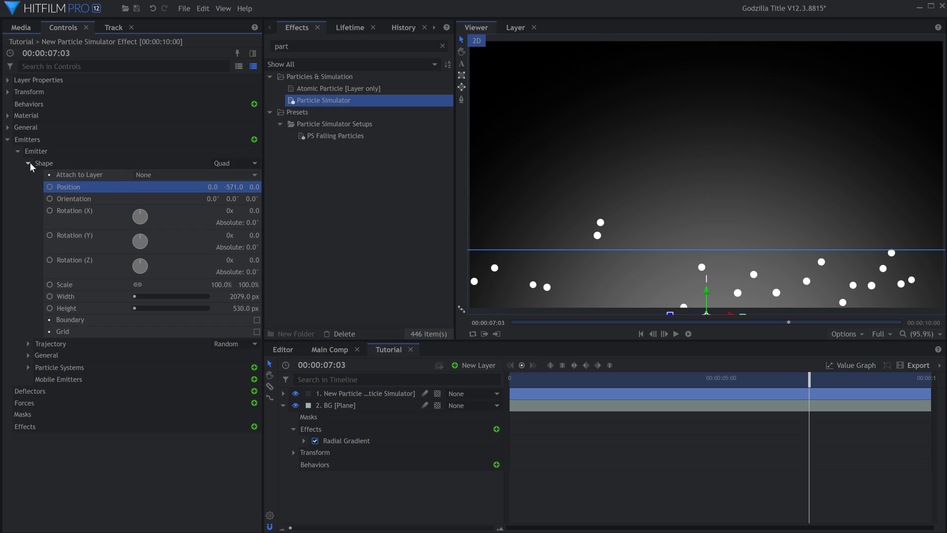
Change the emitter's trajectory to Cone and preview the particle motion.
{"action": "left_click", "coordinate": [28, 163]}
{"action": "left_click", "coordinate": [237, 175]}
{"action": "left_click", "coordinate": [245, 186]}
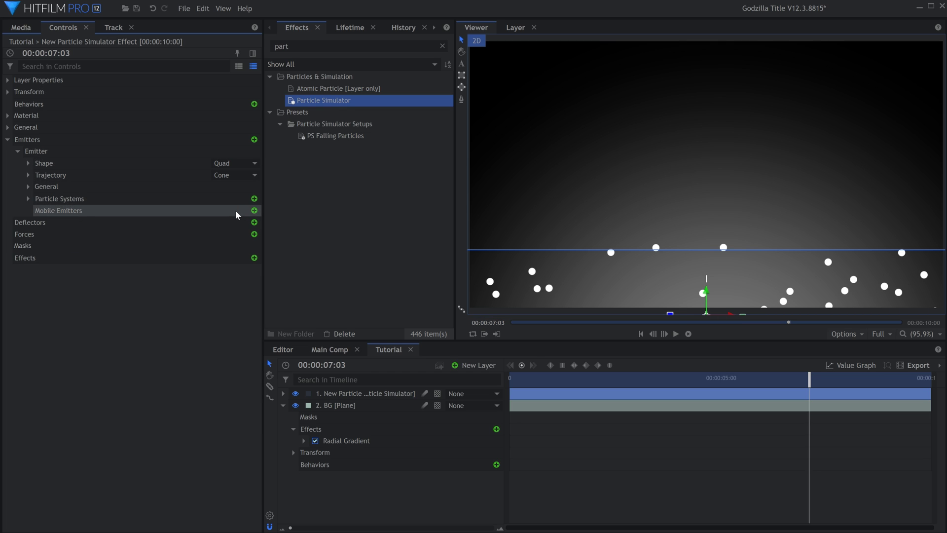
{"action": "key", "text": "space"}
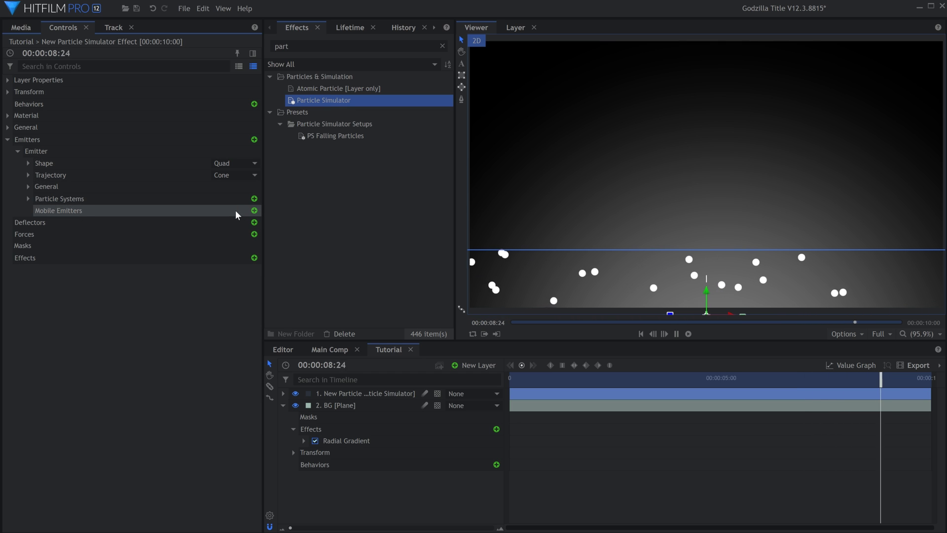
{"action": "key", "text": "space"}
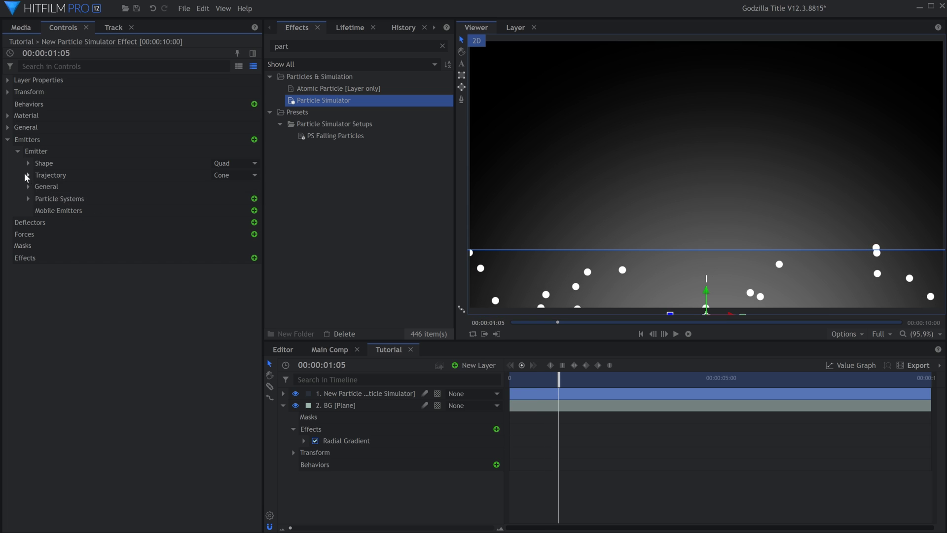
Rotate the cone trajectory to -90 degrees around Z and preview the particles.
{"action": "left_click", "coordinate": [28, 175]}
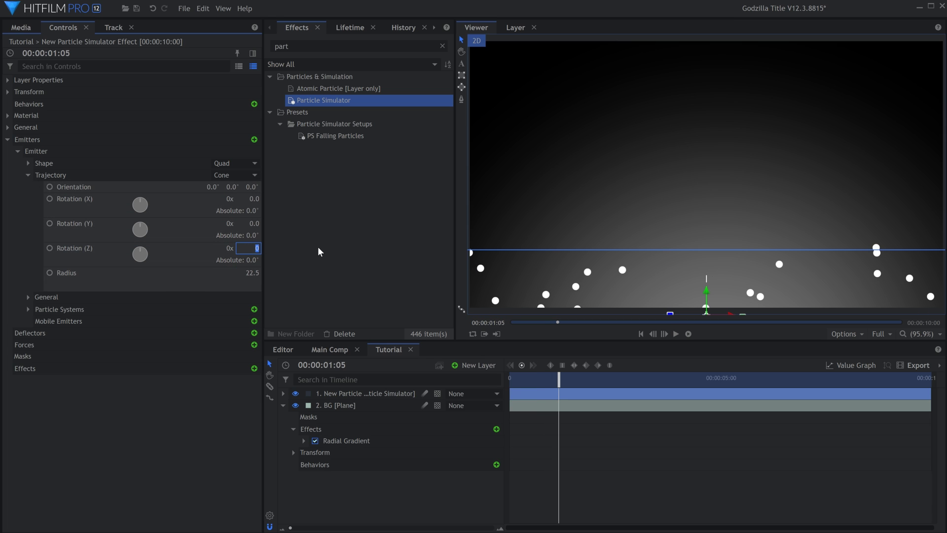
{"action": "type", "text": "-90"}
{"action": "key", "text": "Return"}
{"action": "key", "text": "space"}
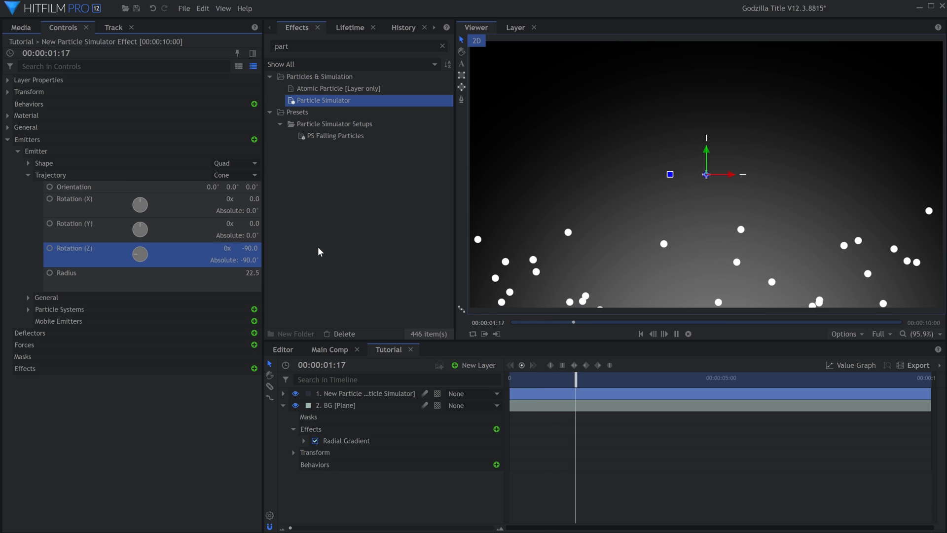
{"action": "left_click", "coordinate": [29, 175]}
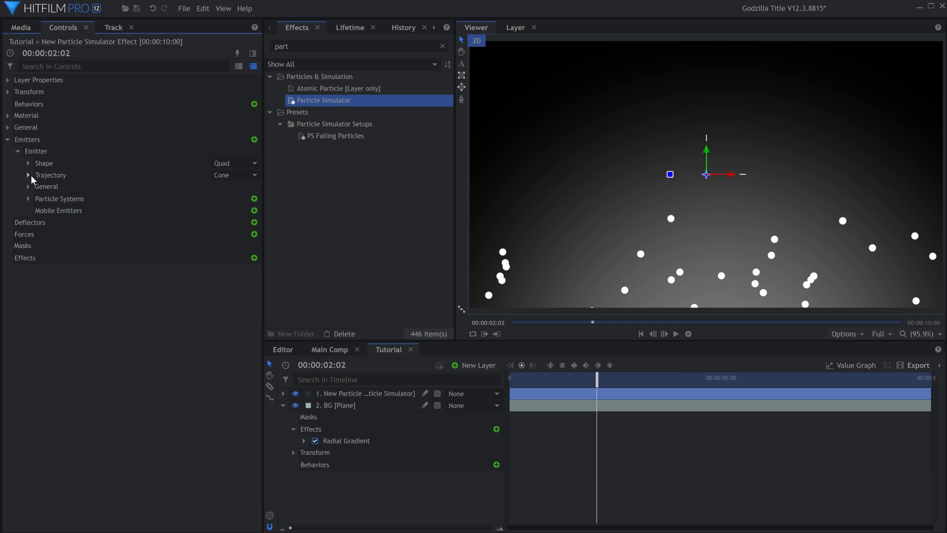
Set the particle simulator's Time Shift to -5 s and preview the animation from the start.
{"action": "left_click", "coordinate": [7, 127]}
{"action": "left_click", "coordinate": [252, 151]}
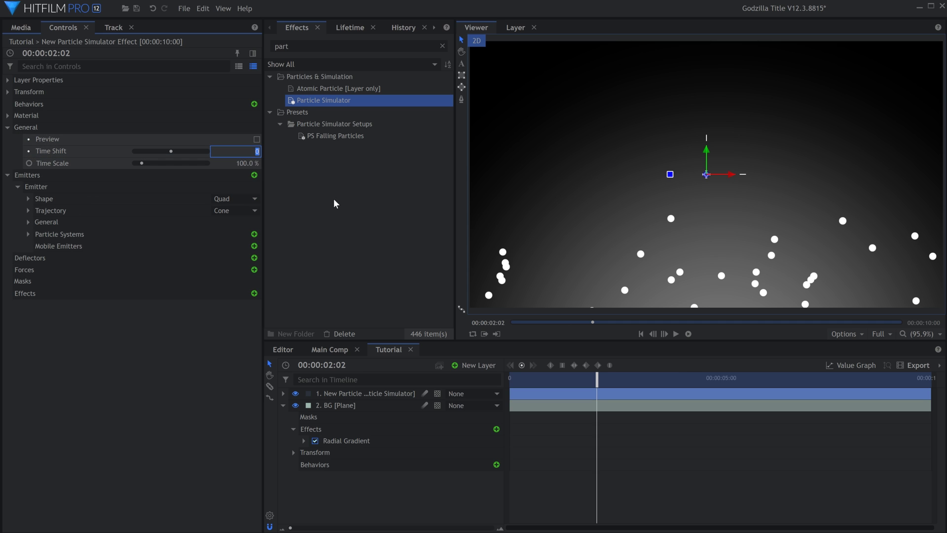
{"action": "type", "text": "-5"}
{"action": "key", "text": "Return"}
{"action": "left_click", "coordinate": [334, 198]}
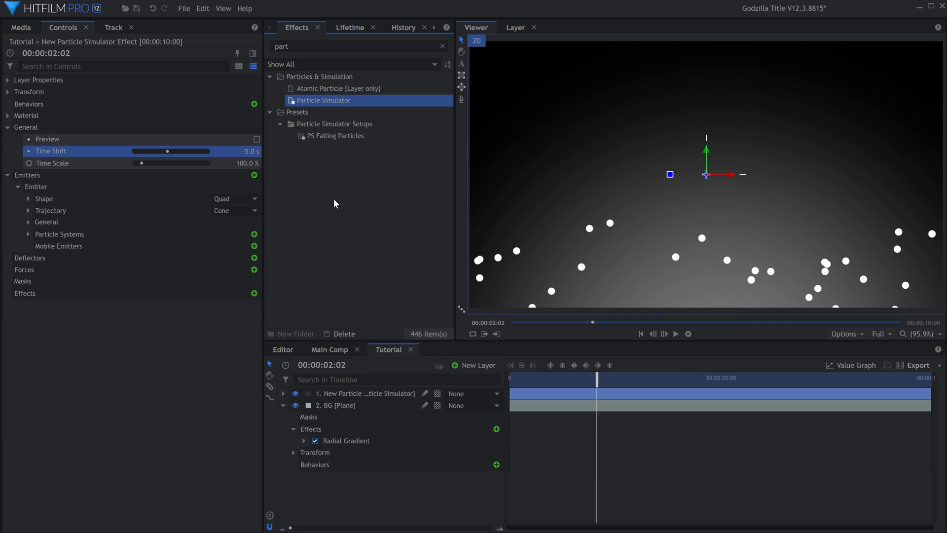
{"action": "key", "text": "Home"}
{"action": "key", "text": "space"}
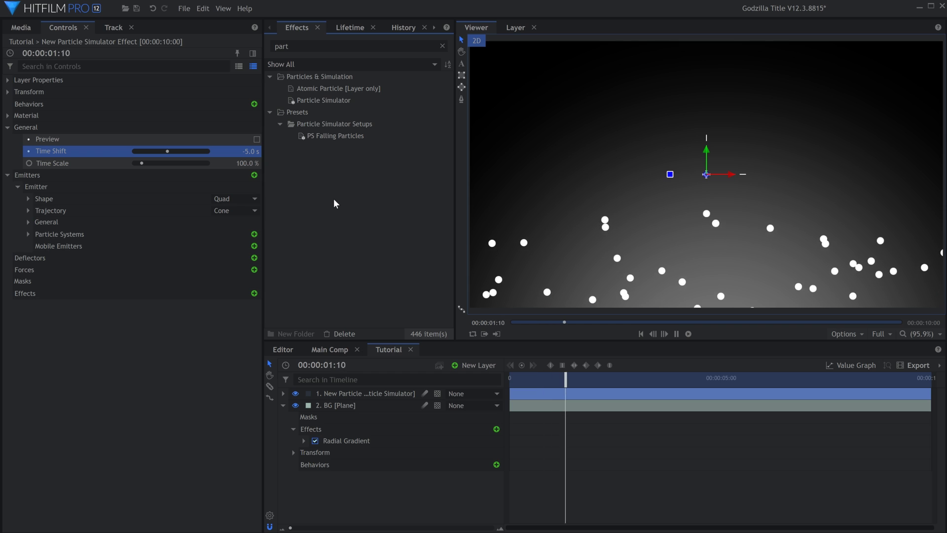
{"action": "key", "text": "space"}
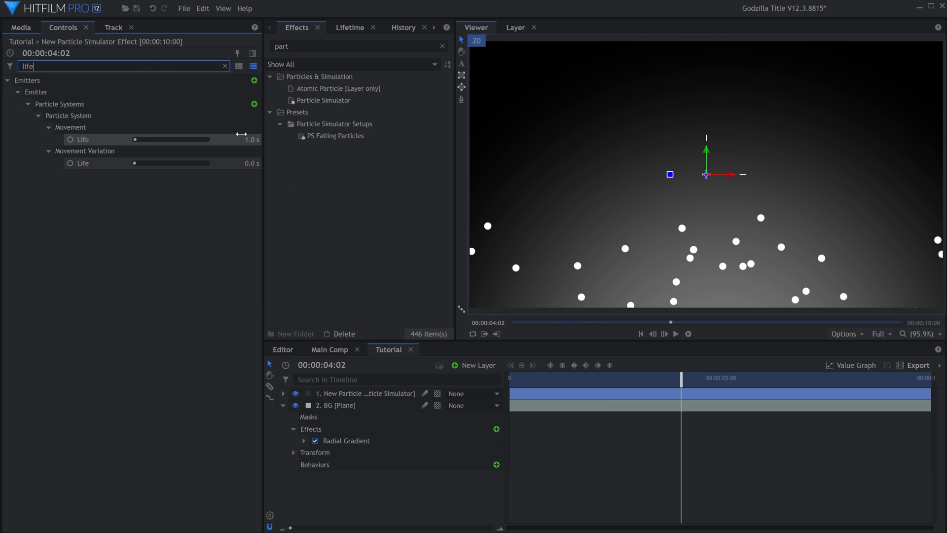
Set the particles' life to 5 s with a 3 s life variation and preview the animation from the start.
{"action": "type", "text": "5"}
{"action": "key", "text": "Tab"}
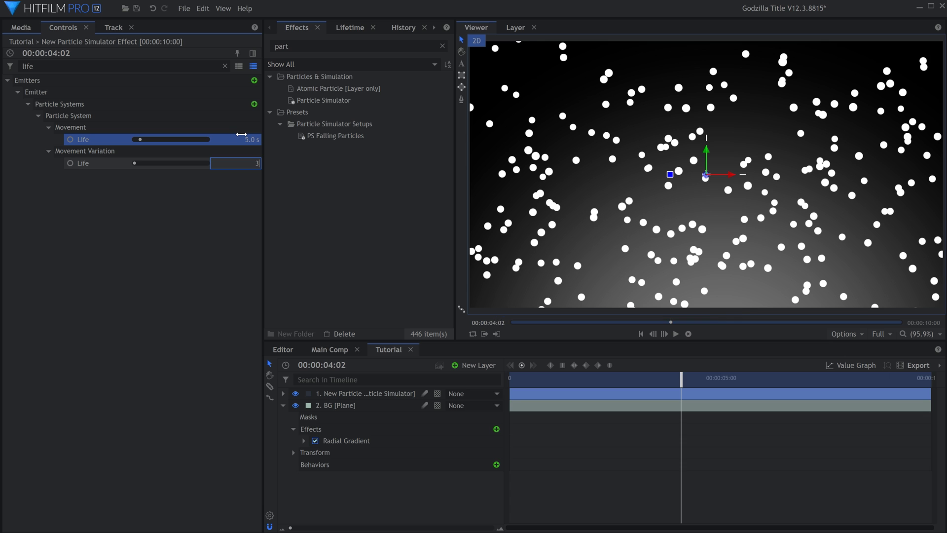
{"action": "type", "text": "3"}
{"action": "key", "text": "Return"}
{"action": "key", "text": "Home"}
{"action": "key", "text": "space"}
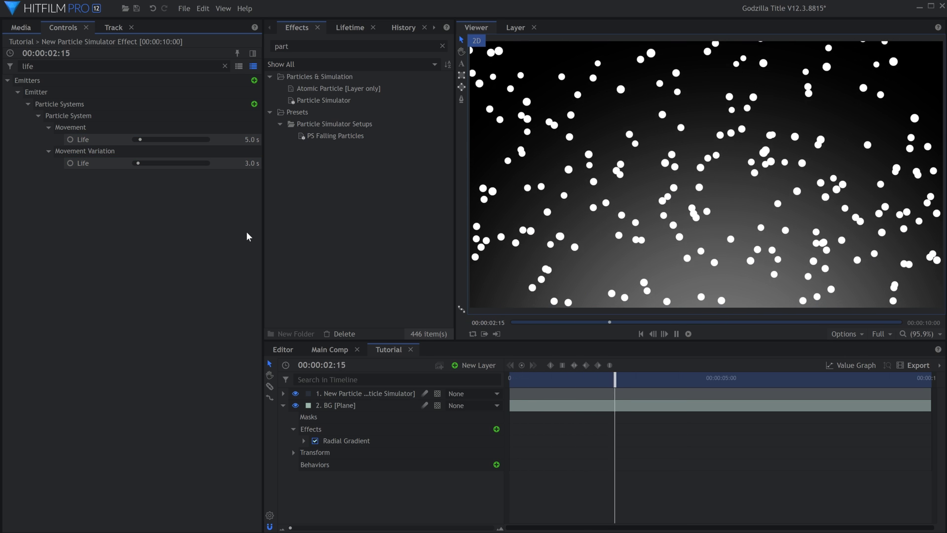
{"action": "left_click", "coordinate": [225, 66]}
{"action": "key", "text": "space"}
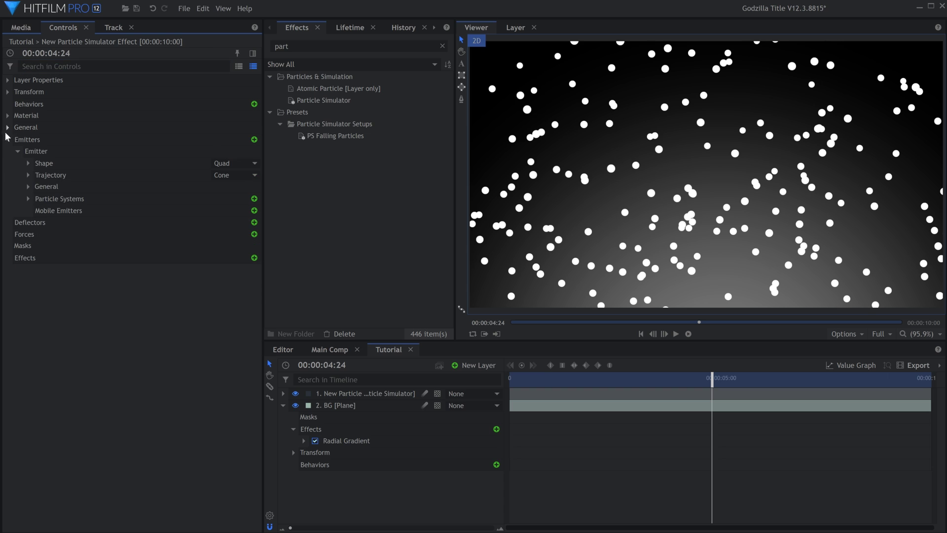
Give the particle system the built-in Fluffy Cloud texture and preview the particles.
{"action": "left_click", "coordinate": [38, 211]}
{"action": "left_click", "coordinate": [49, 234]}
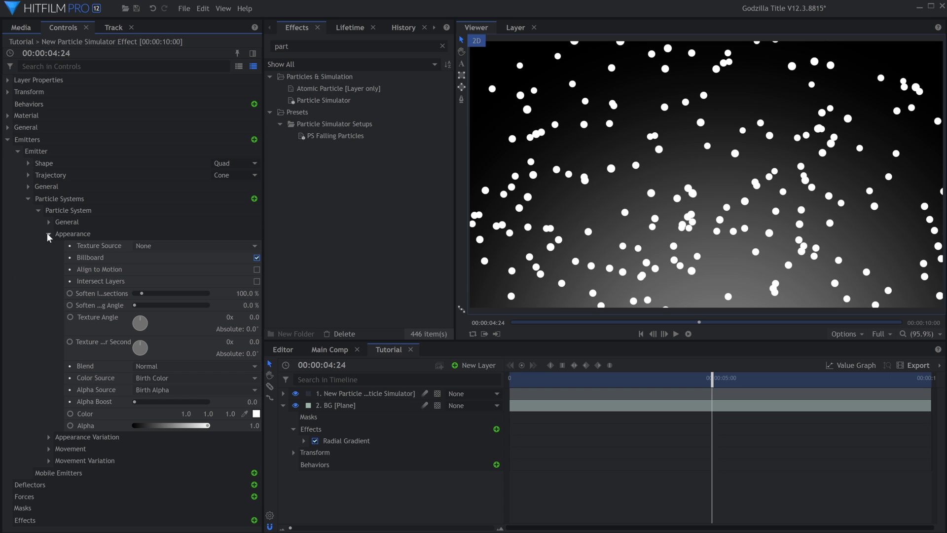
{"action": "left_click", "coordinate": [194, 247]}
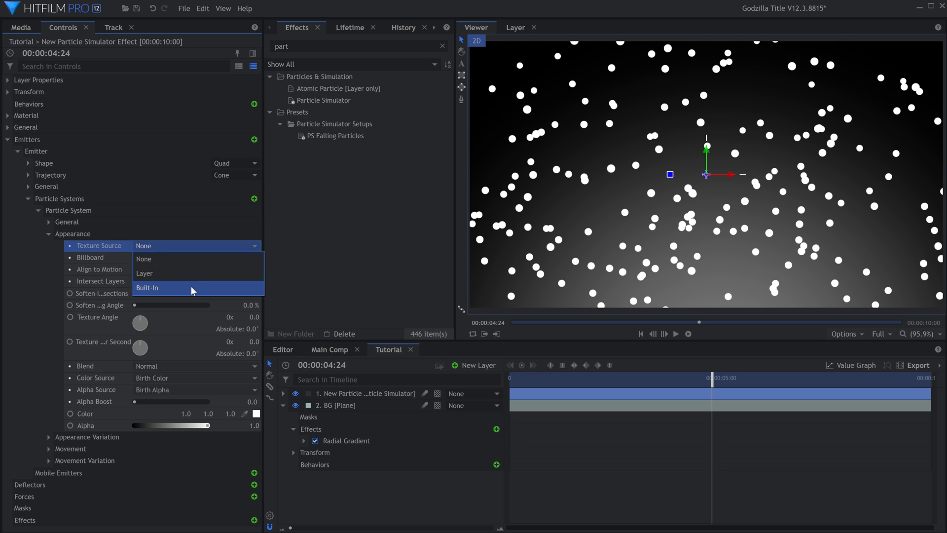
{"action": "left_click", "coordinate": [191, 286]}
{"action": "left_click", "coordinate": [194, 258]}
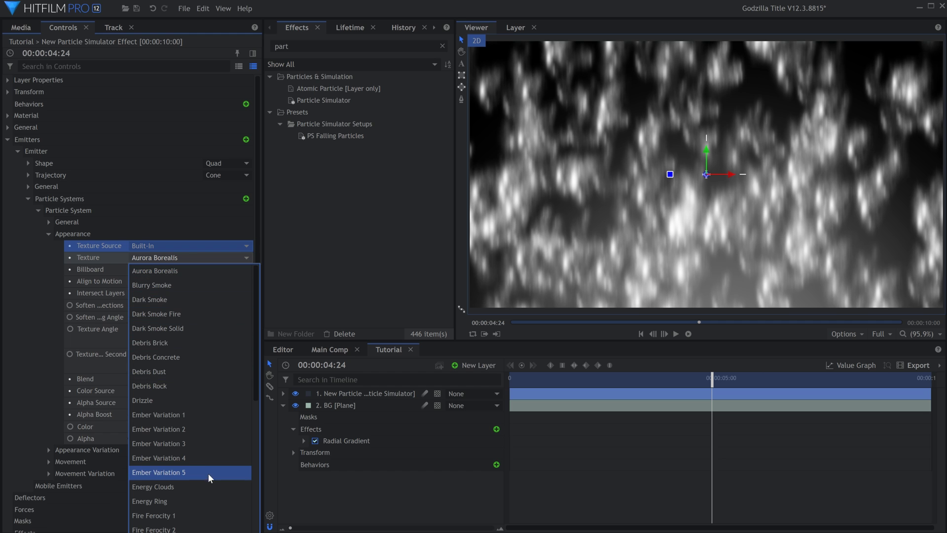
{"action": "scroll", "coordinate": [197, 469], "scroll_direction": "down", "scroll_amount": 4}
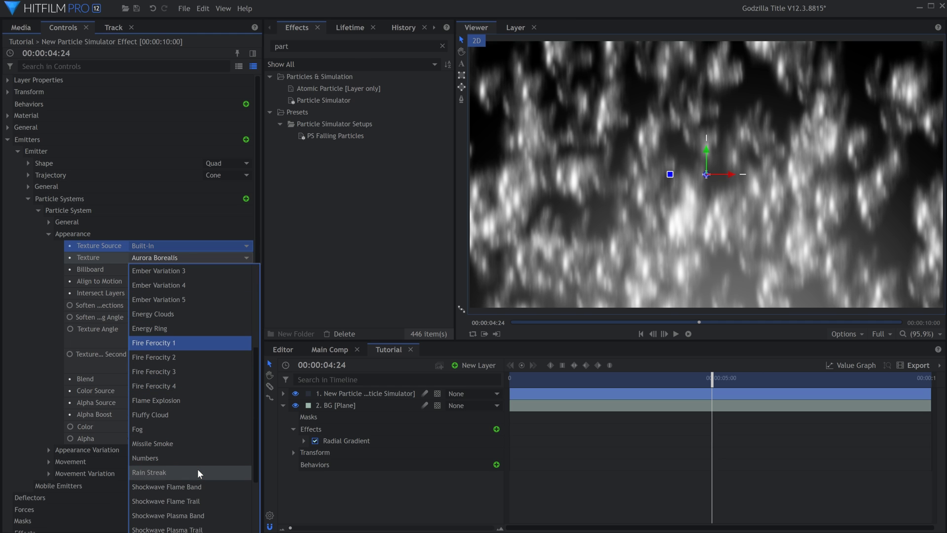
{"action": "left_click", "coordinate": [197, 416]}
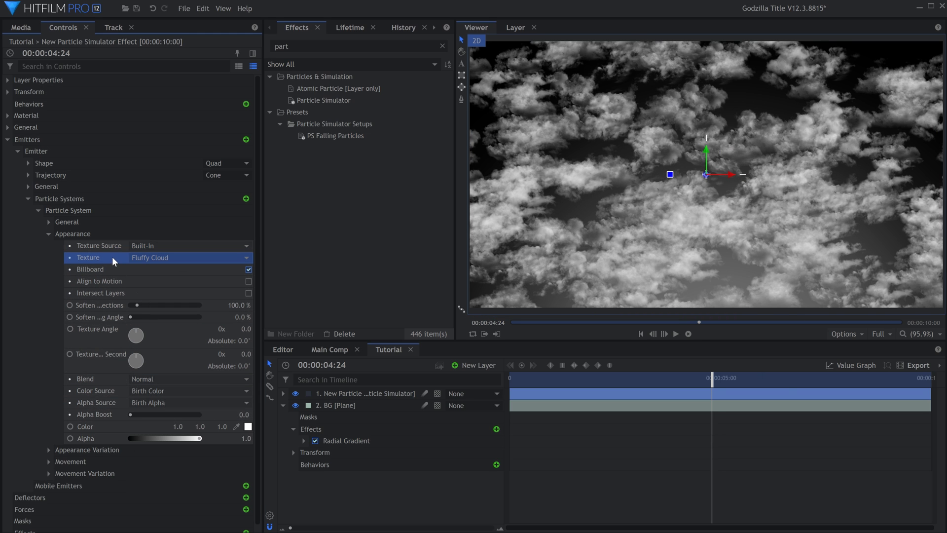
{"action": "key", "text": "space"}
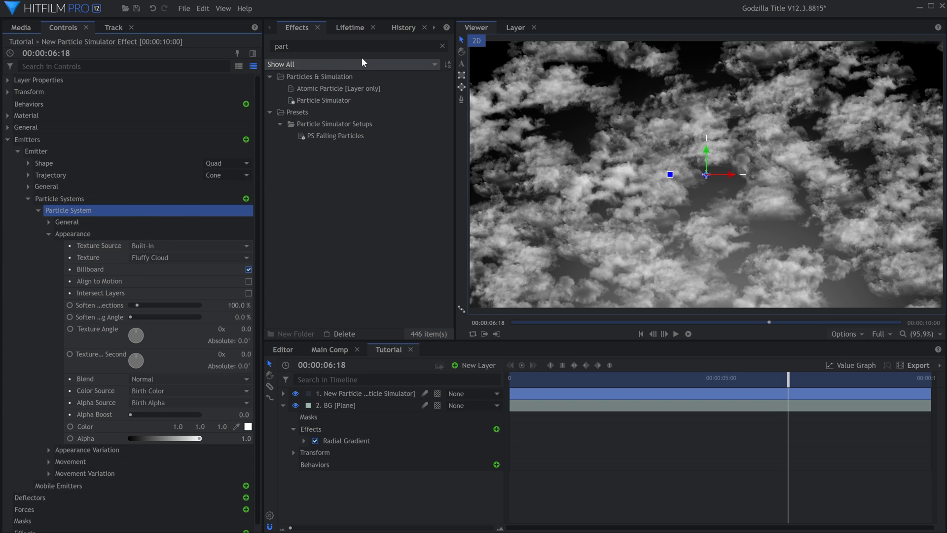
Apply a gradient to the particle system's lifetime alpha, transparent at birth and death and opaque midway, and preview from the start.
{"action": "left_click", "coordinate": [354, 28]}
{"action": "left_click", "coordinate": [337, 92]}
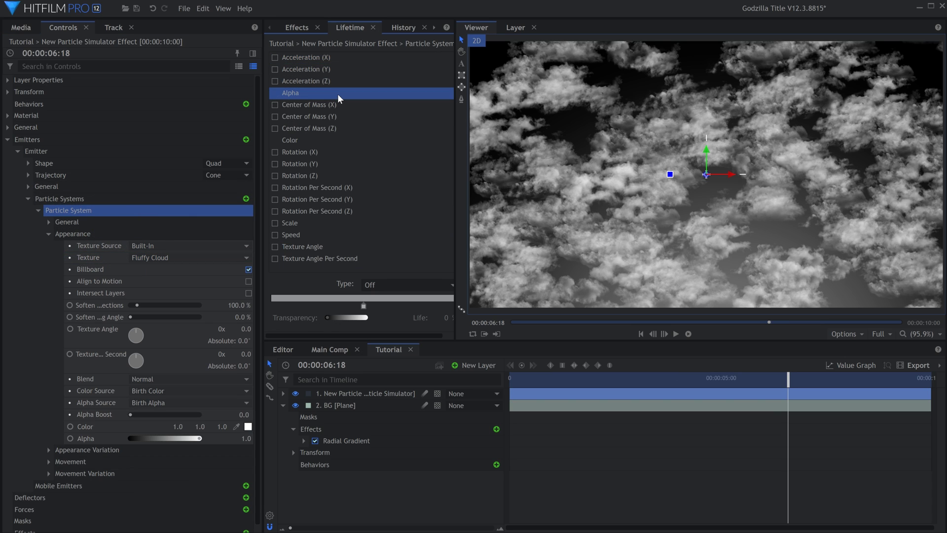
{"action": "left_click", "coordinate": [381, 286]}
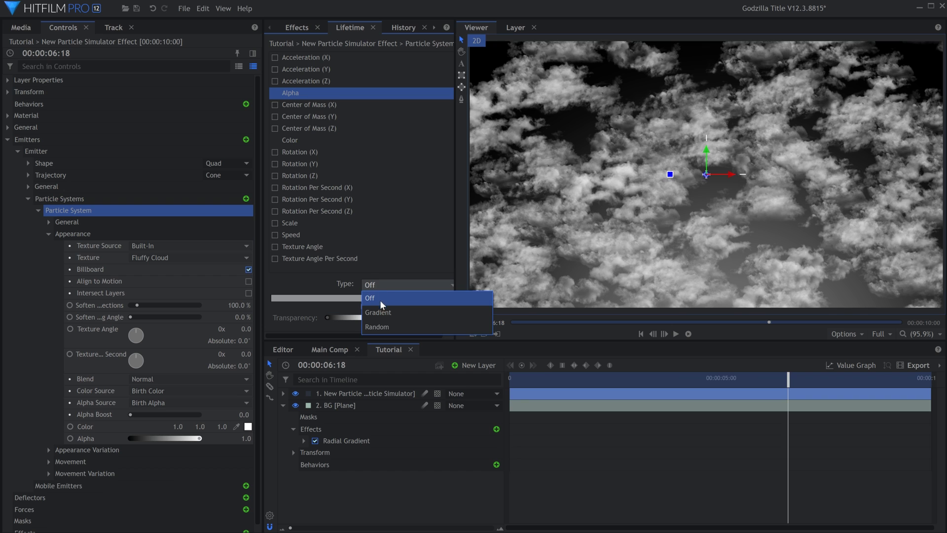
{"action": "left_click", "coordinate": [381, 312]}
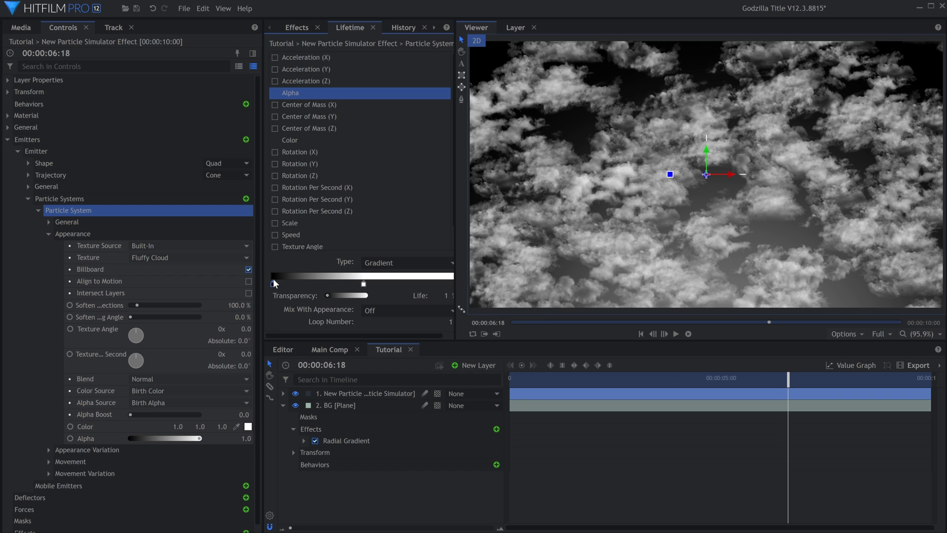
{"action": "left_click_drag", "start_coordinate": [273, 280], "coordinate": [268, 279]}
{"action": "left_click_drag", "start_coordinate": [420, 283], "coordinate": [464, 281]}
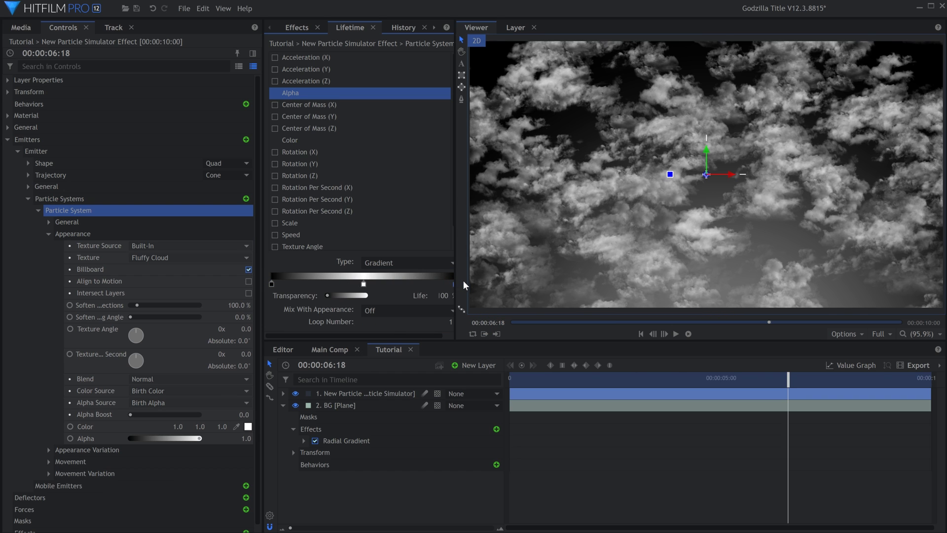
{"action": "key", "text": "Home"}
{"action": "key", "text": "space"}
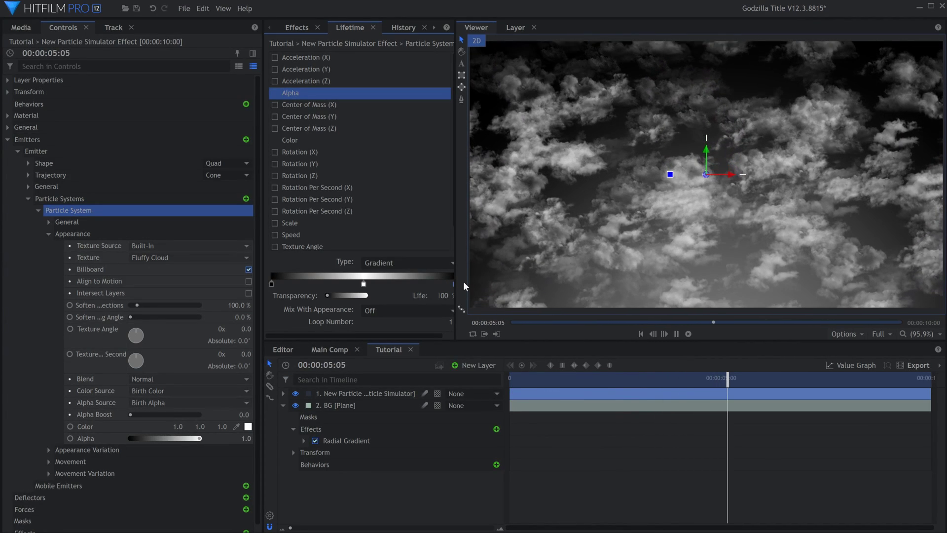
{"action": "key", "text": "space"}
Set the particle system's scale variation to 40%.
{"action": "left_click", "coordinate": [49, 234]}
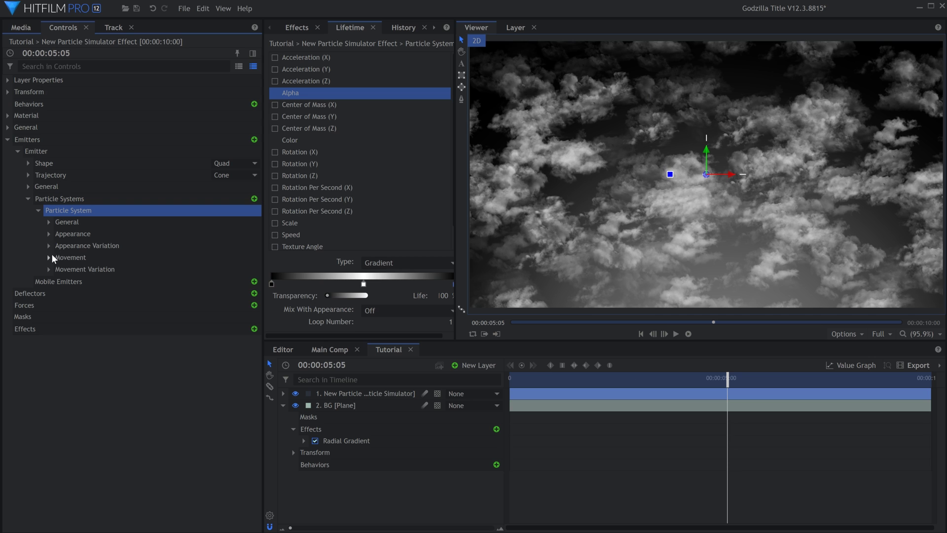
{"action": "left_click", "coordinate": [49, 270]}
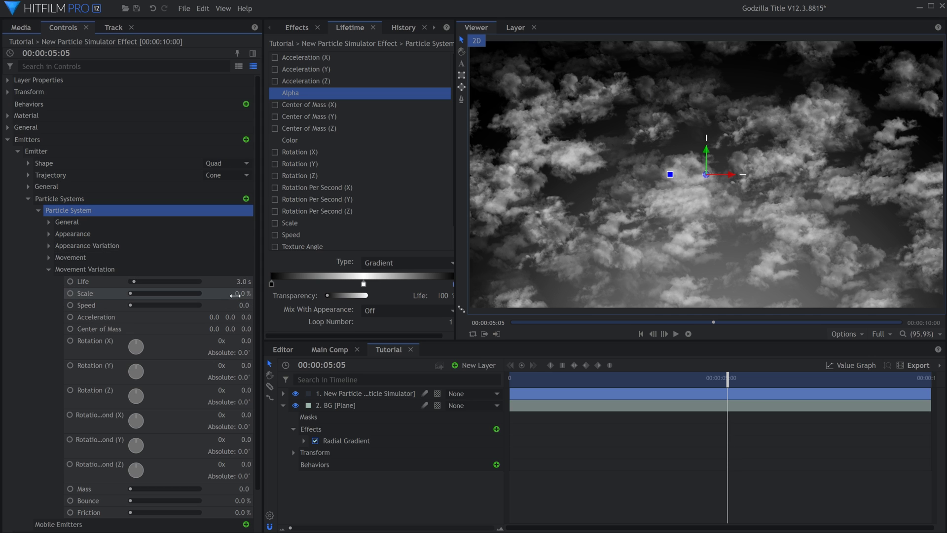
{"action": "left_click_drag", "start_coordinate": [243, 293], "coordinate": [264, 294]}
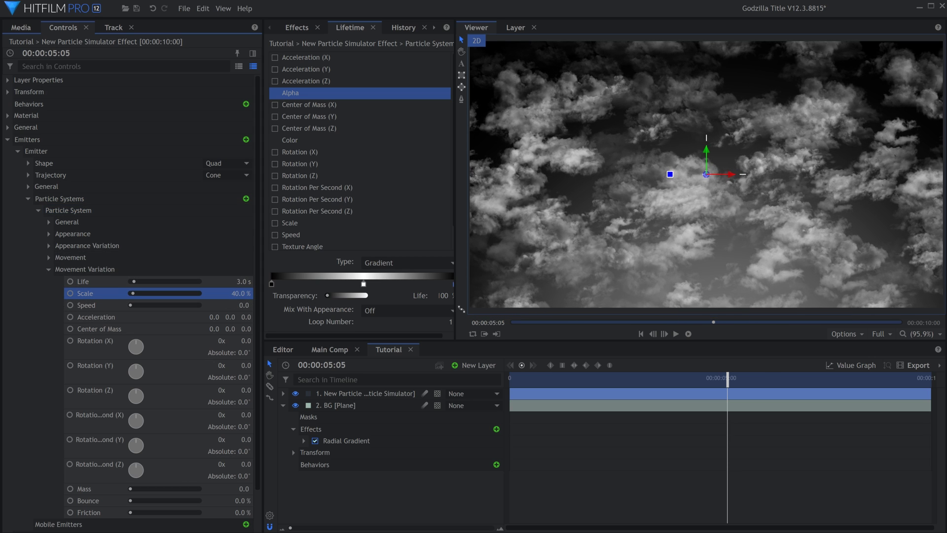
{"action": "left_click", "coordinate": [49, 270]}
Vary the particles' texture angle by 146 degrees and texture angle per second by 58 degrees, and preview the clouds.
{"action": "left_click", "coordinate": [49, 246]}
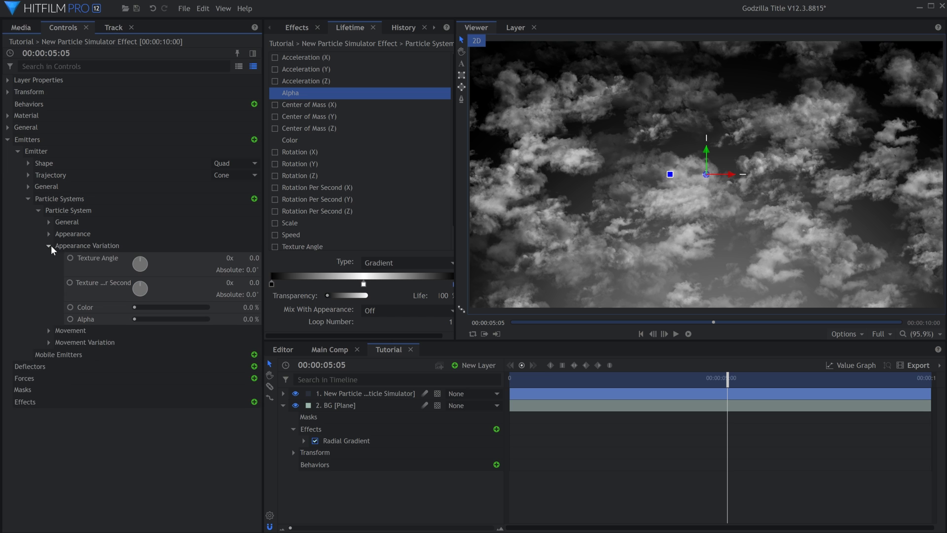
{"action": "left_click_drag", "start_coordinate": [230, 283], "coordinate": [246, 282]}
{"action": "key", "text": "space"}
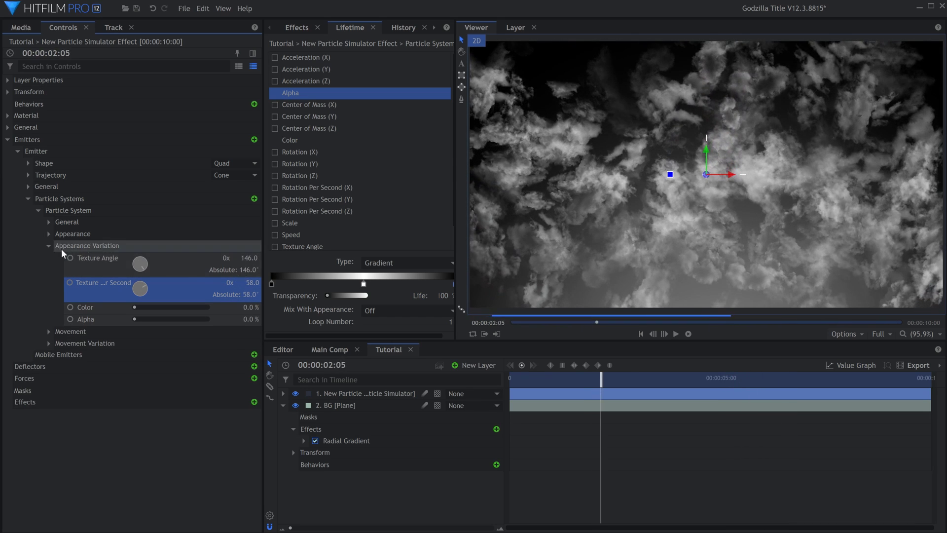
{"action": "left_click", "coordinate": [49, 246]}
Change the cloud particles' color to a grey of 0.4, 0.4, 0.4.
{"action": "left_click", "coordinate": [48, 234]}
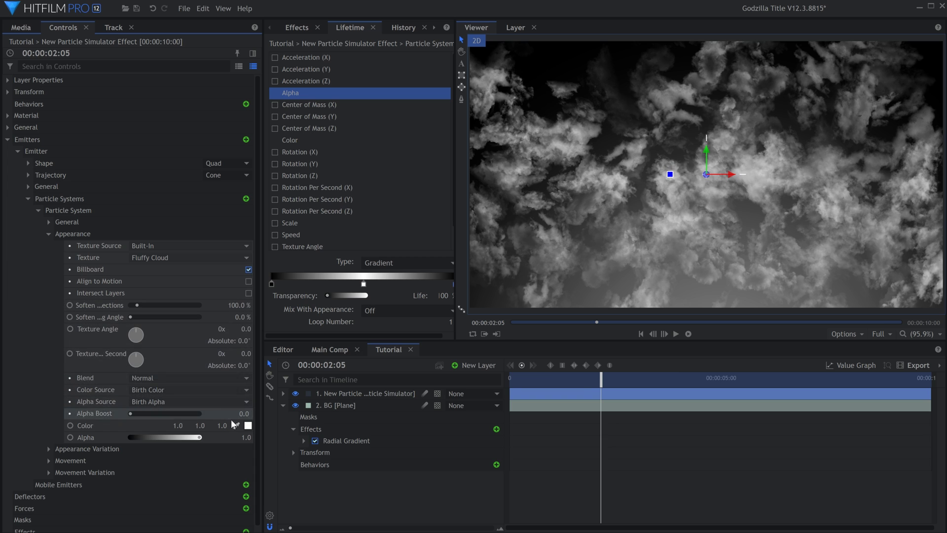
{"action": "left_click", "coordinate": [246, 427]}
{"action": "left_click", "coordinate": [248, 426]}
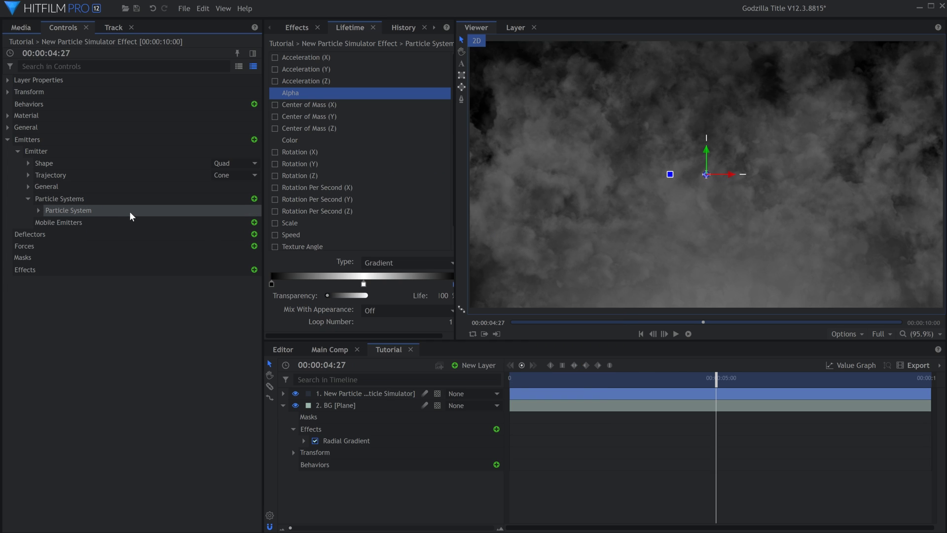
Duplicate the particle system, set the copy's seed to 430,000 and preview the result.
{"action": "right_click", "coordinate": [129, 211]}
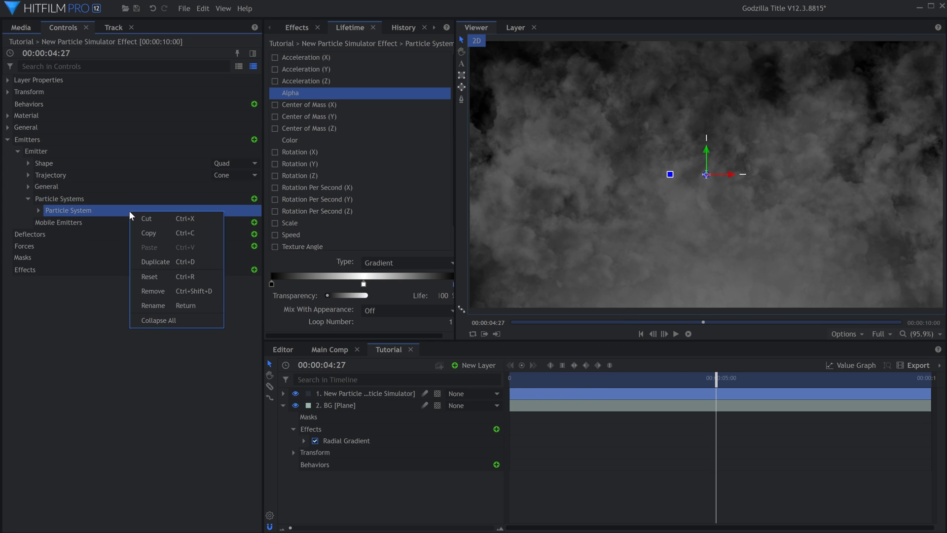
{"action": "left_click", "coordinate": [162, 261]}
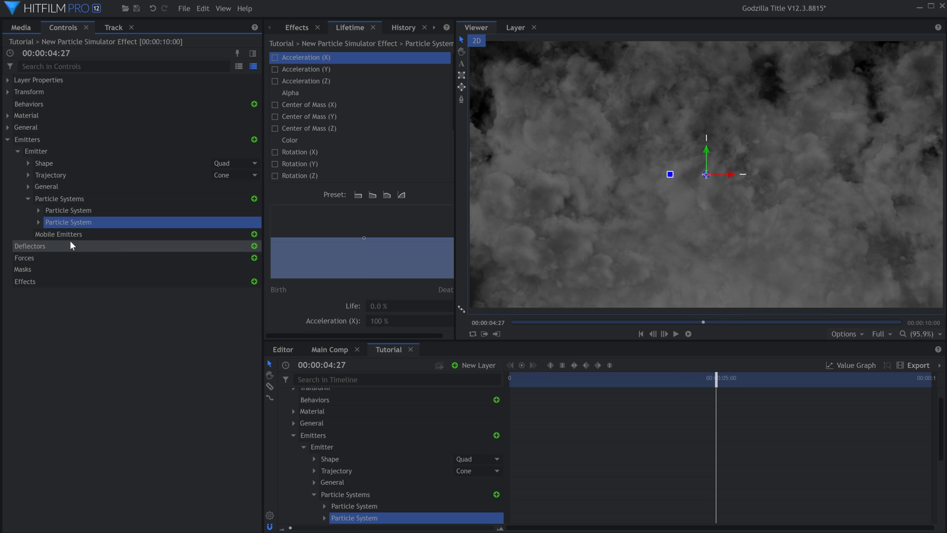
{"action": "left_click", "coordinate": [38, 222]}
{"action": "left_click", "coordinate": [49, 235]}
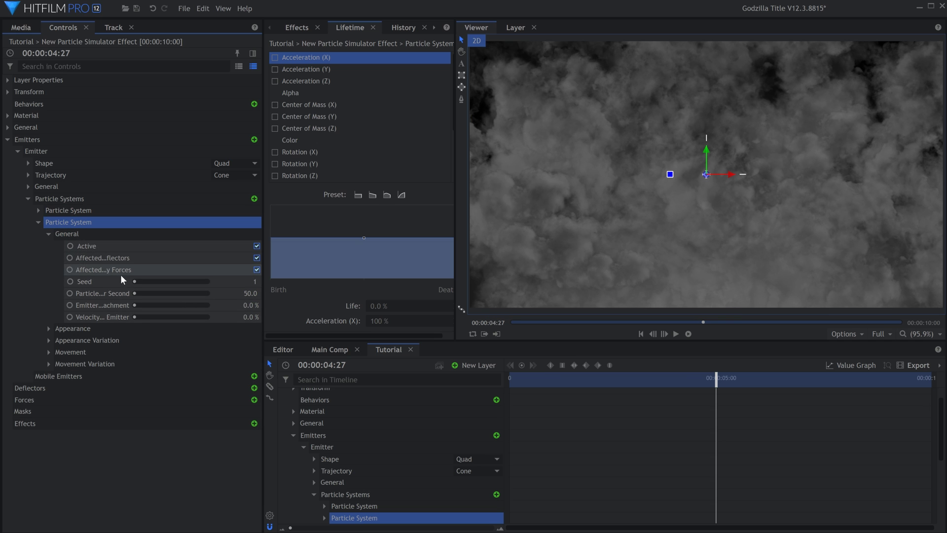
{"action": "left_click_drag", "start_coordinate": [141, 280], "coordinate": [166, 280]}
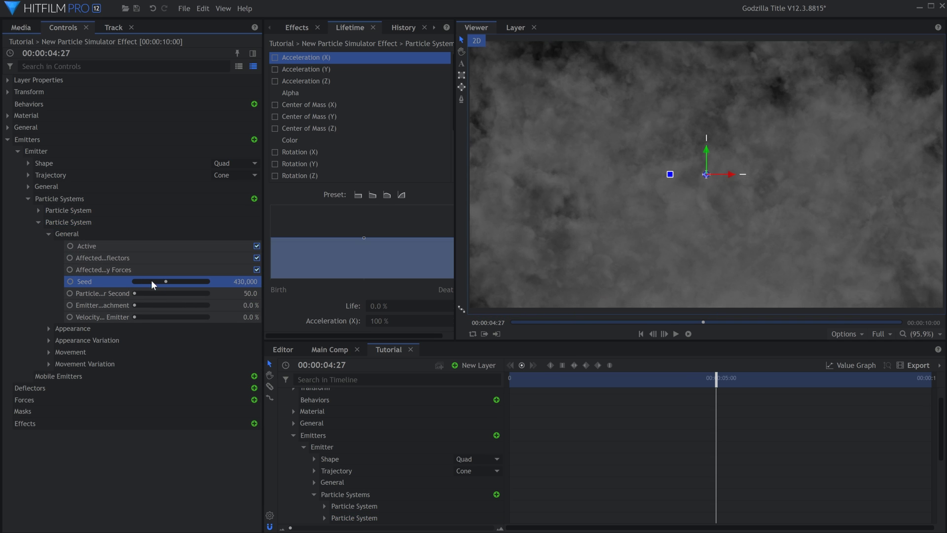
{"action": "key", "text": "space"}
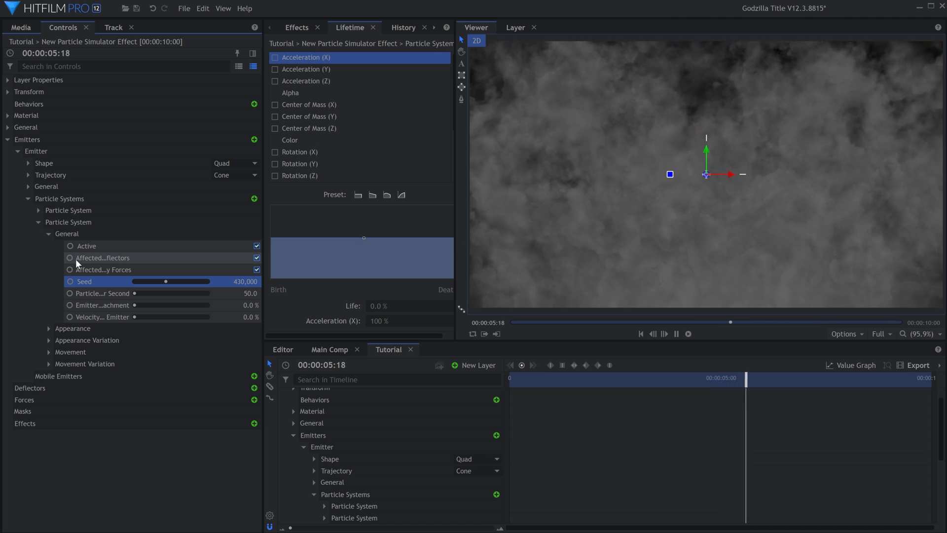
{"action": "left_click", "coordinate": [49, 234]}
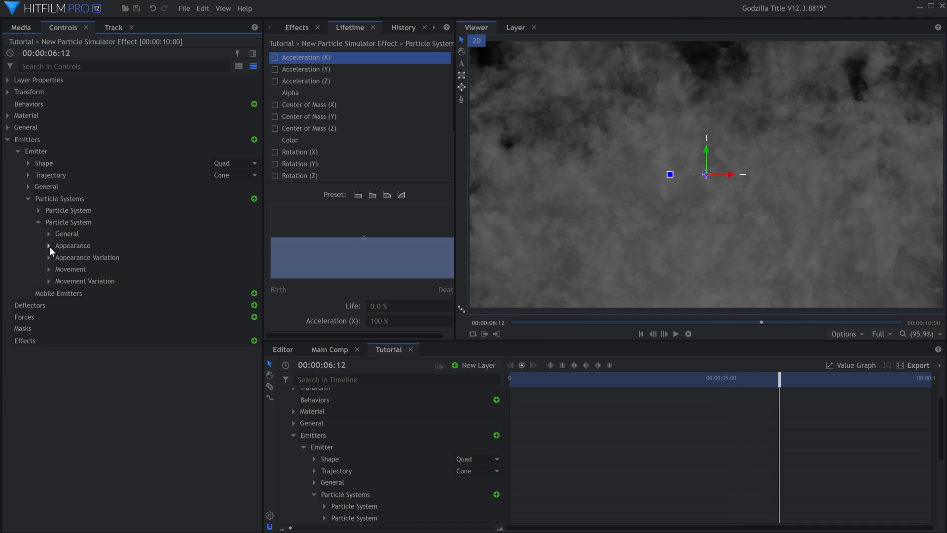
Change the duplicated particle system's texture to Fire Ferocity 3 and preview it.
{"action": "left_click", "coordinate": [49, 246]}
{"action": "left_click", "coordinate": [160, 269]}
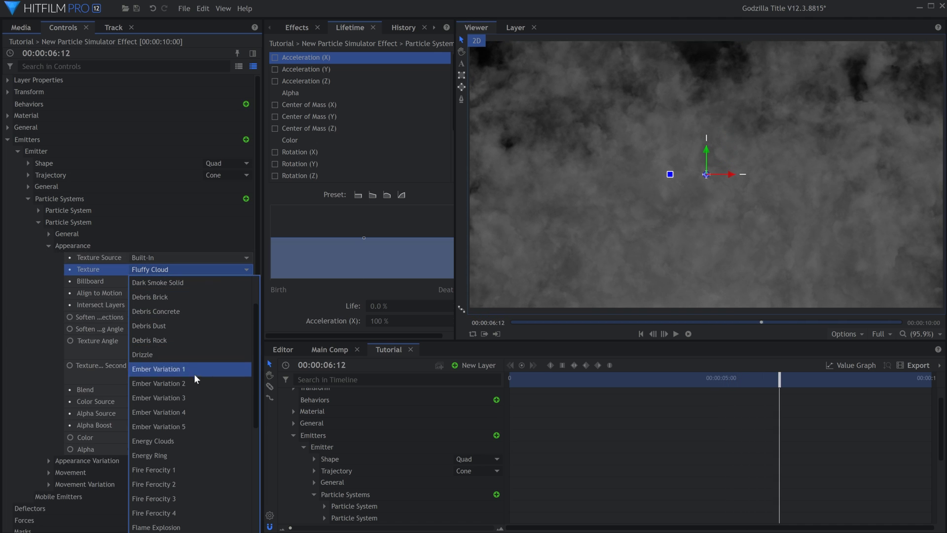
{"action": "left_click", "coordinate": [201, 494]}
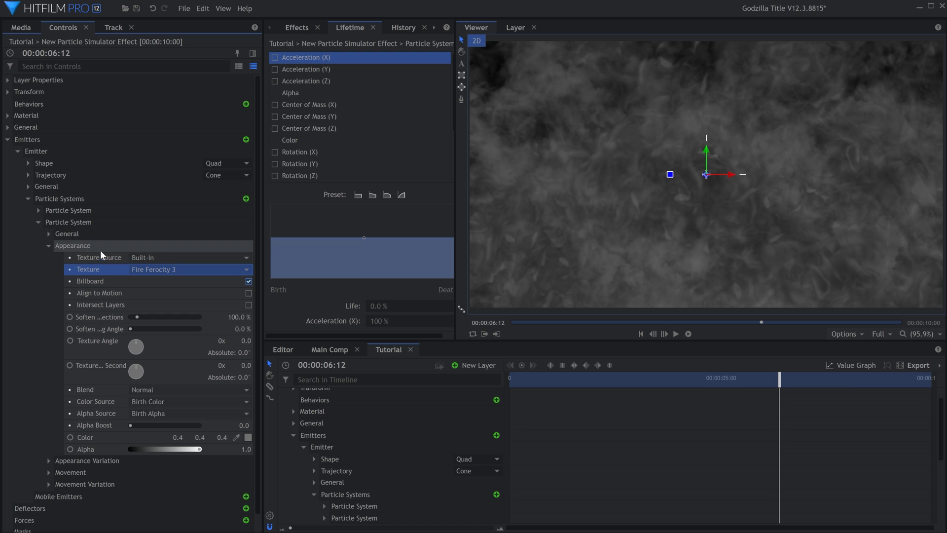
{"action": "left_click", "coordinate": [100, 250]}
{"action": "key", "text": "space"}
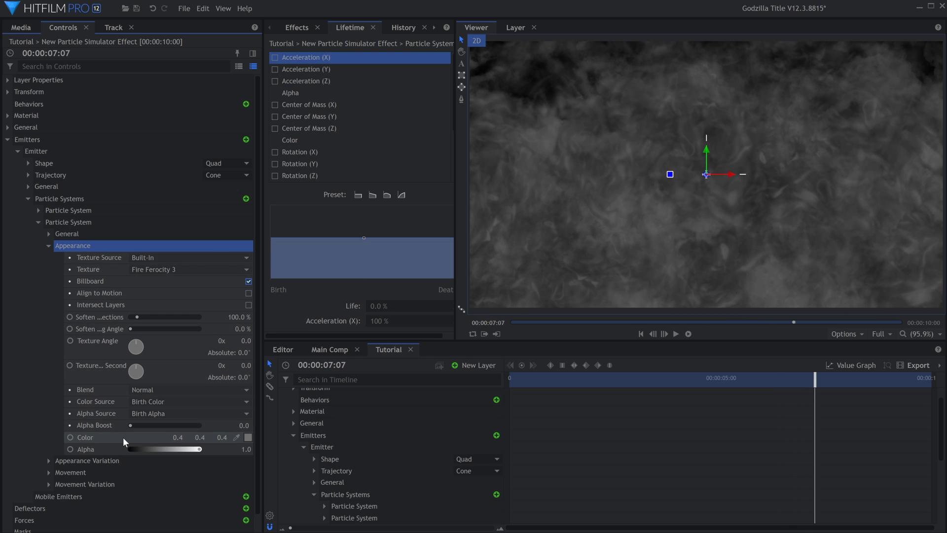
Reset the duplicated particle system's color to white and preview the brighter wisps.
{"action": "right_click", "coordinate": [123, 437]}
{"action": "left_click", "coordinate": [156, 486]}
{"action": "key", "text": "space"}
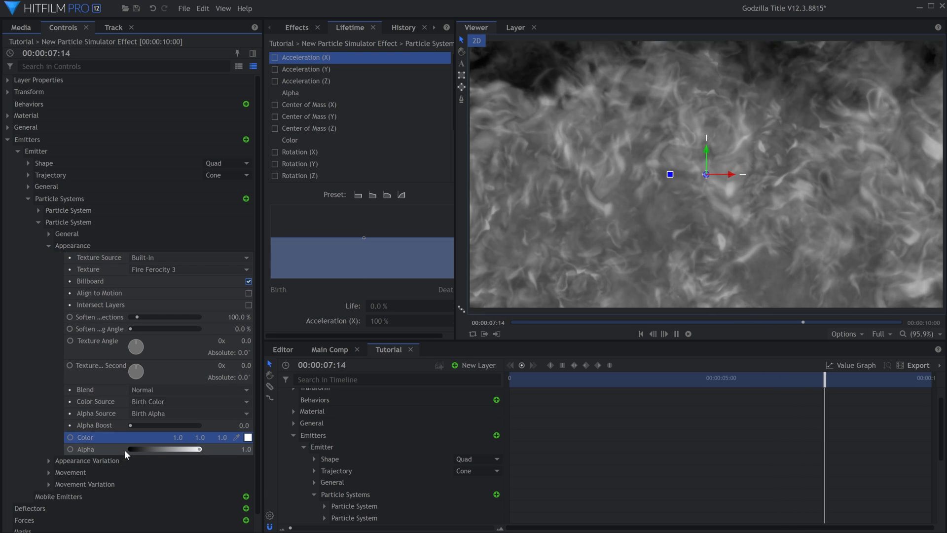
{"action": "key", "text": "space"}
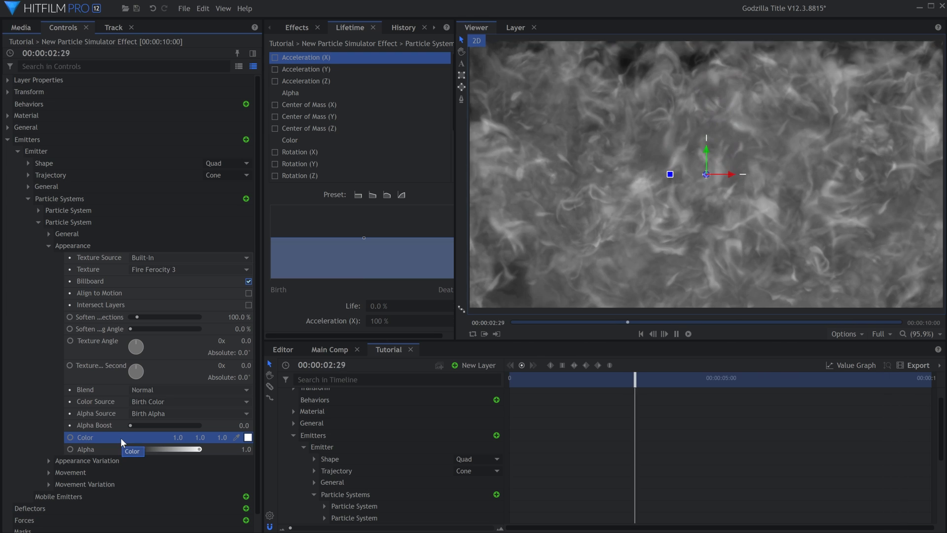
Set the duplicated particle system to emit 15 particles per second and preview the smoke.
{"action": "left_click", "coordinate": [48, 246]}
{"action": "left_click", "coordinate": [49, 234]}
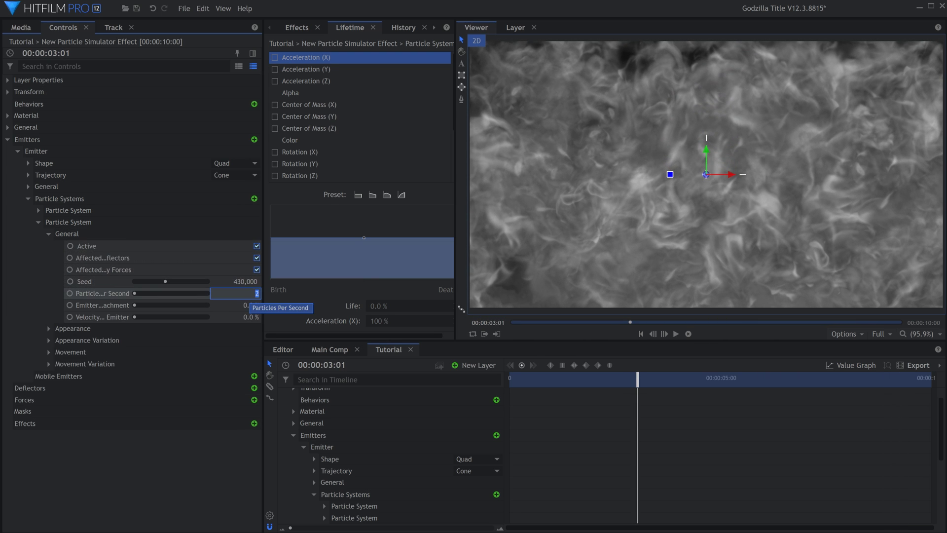
{"action": "type", "text": "15"}
{"action": "key", "text": "Return"}
{"action": "key", "text": "space"}
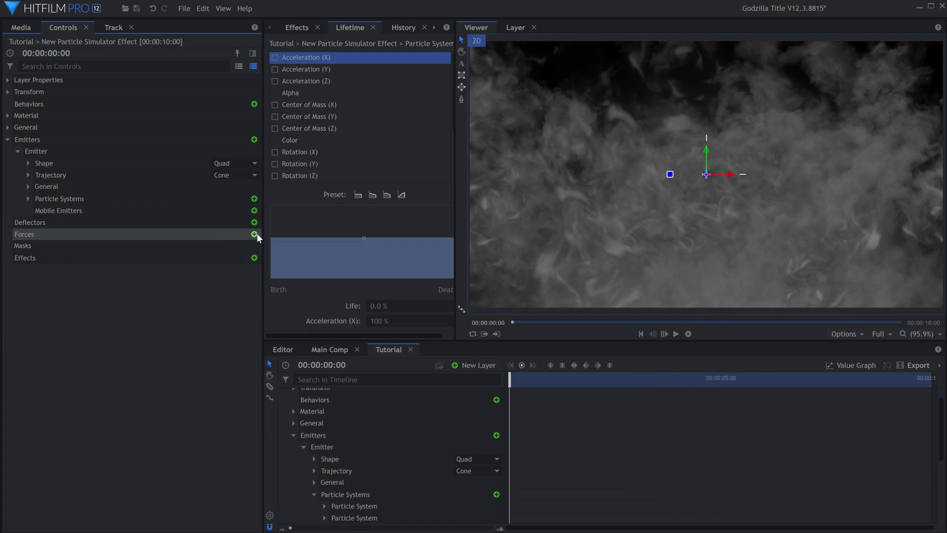
Add a force to the particle simulator, with a Cuboid shape and the Turbulence type.
{"action": "left_click", "coordinate": [254, 234]}
{"action": "left_click", "coordinate": [19, 246]}
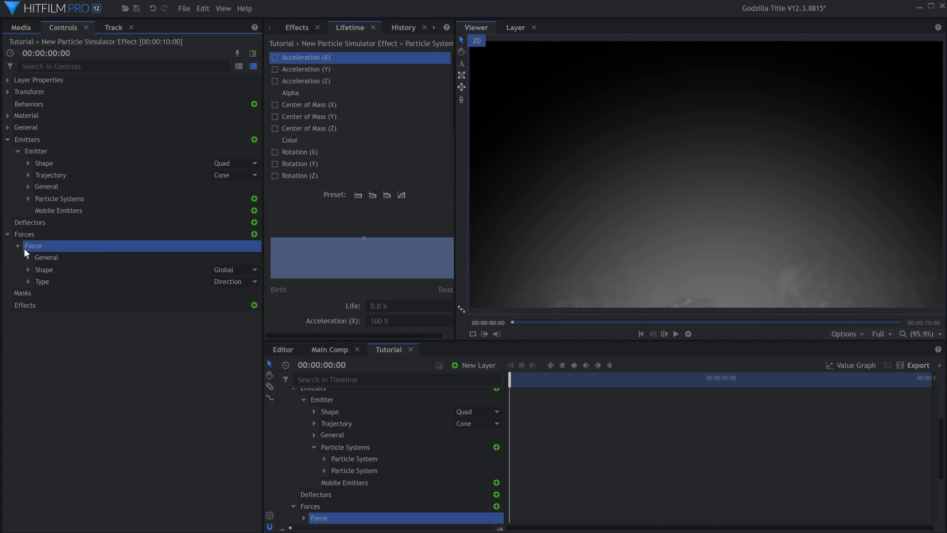
{"action": "left_click", "coordinate": [251, 270]}
{"action": "left_click", "coordinate": [251, 299]}
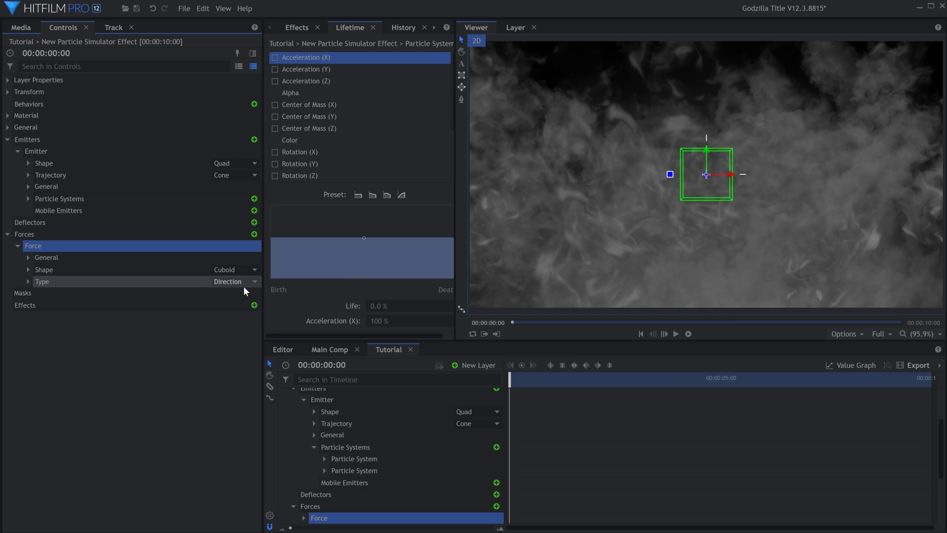
{"action": "left_click", "coordinate": [244, 284]}
{"action": "left_click", "coordinate": [245, 337]}
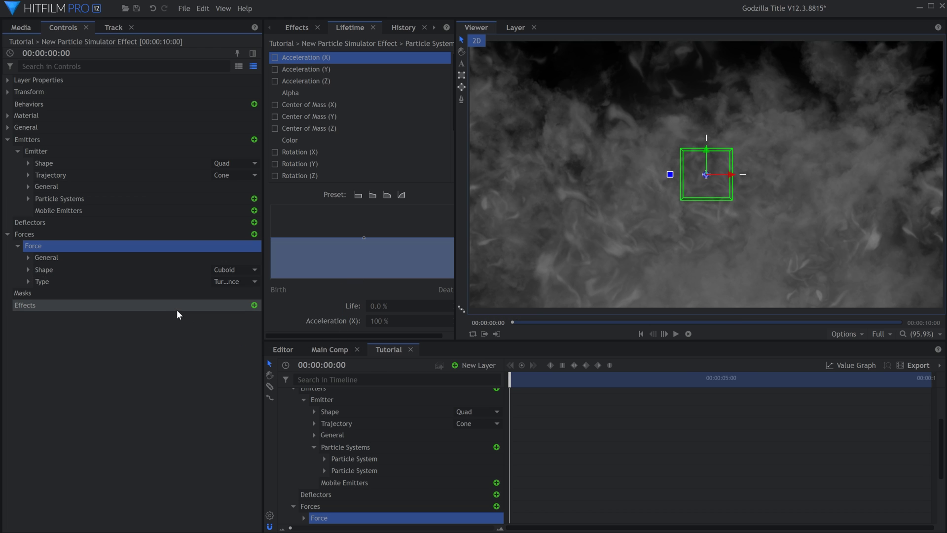
Size the force's cuboid to about 494 × 519 × 560 px and move it to the frame's upper-left area, about X -697, Y 250.
{"action": "left_click", "coordinate": [68, 277]}
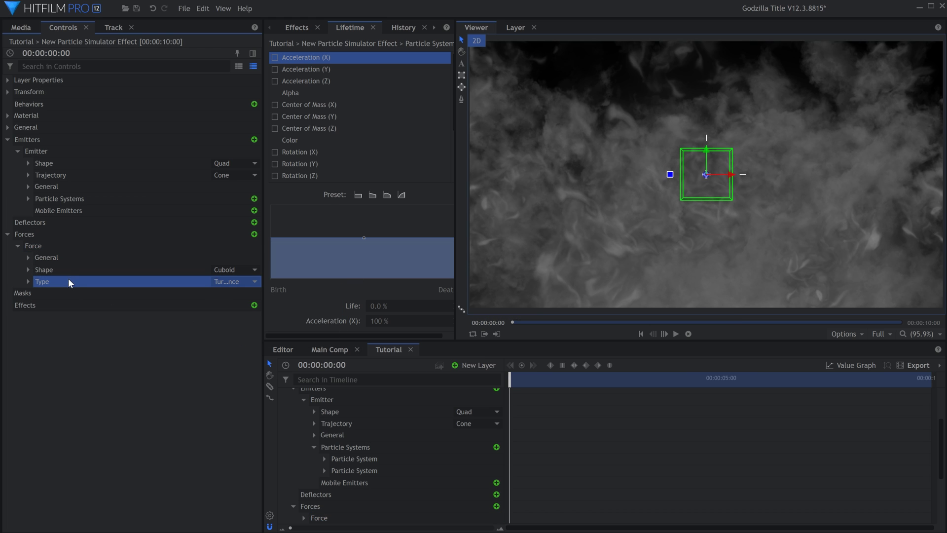
{"action": "left_click", "coordinate": [27, 280]}
{"action": "left_click", "coordinate": [28, 269]}
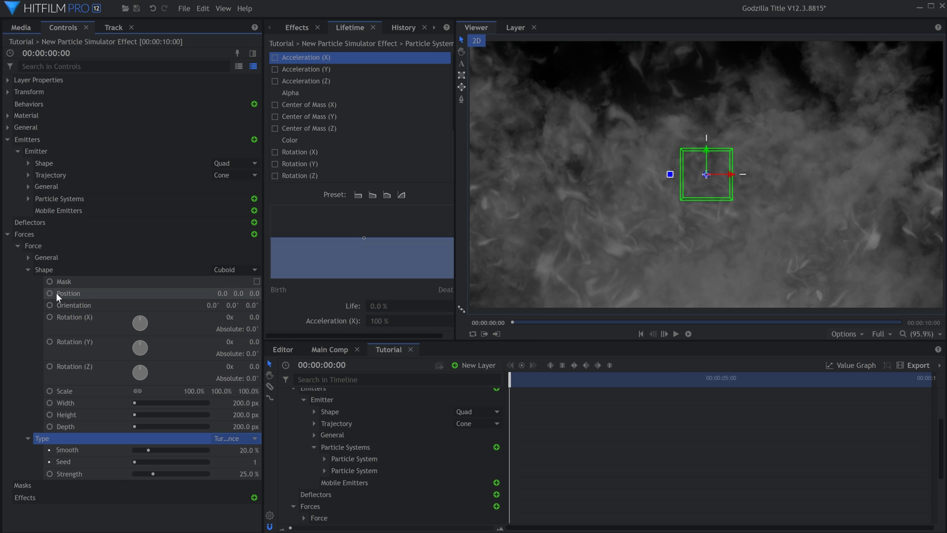
{"action": "left_click", "coordinate": [65, 403]}
{"action": "left_click_drag", "start_coordinate": [247, 403], "coordinate": [402, 414]}
{"action": "left_click_drag", "start_coordinate": [245, 427], "coordinate": [218, 431]}
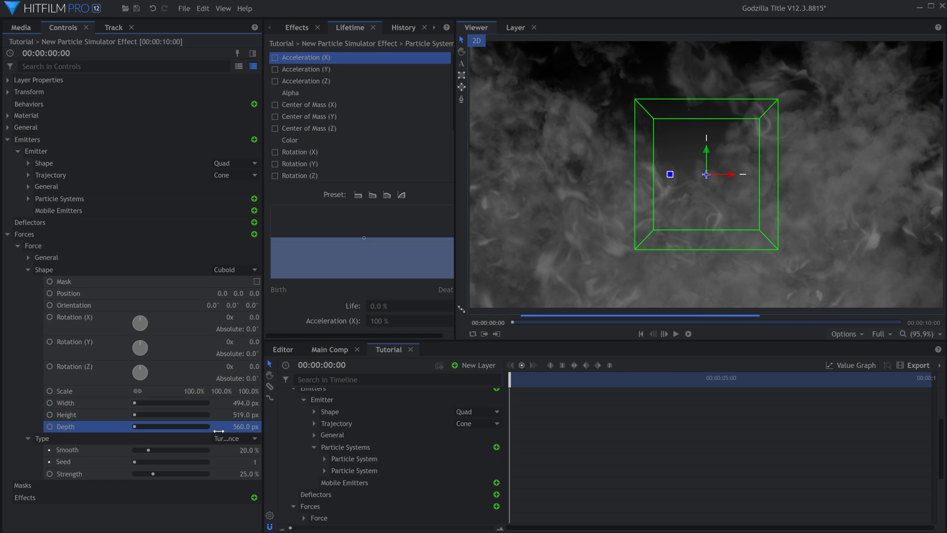
{"action": "left_click_drag", "start_coordinate": [707, 143], "coordinate": [558, 113]}
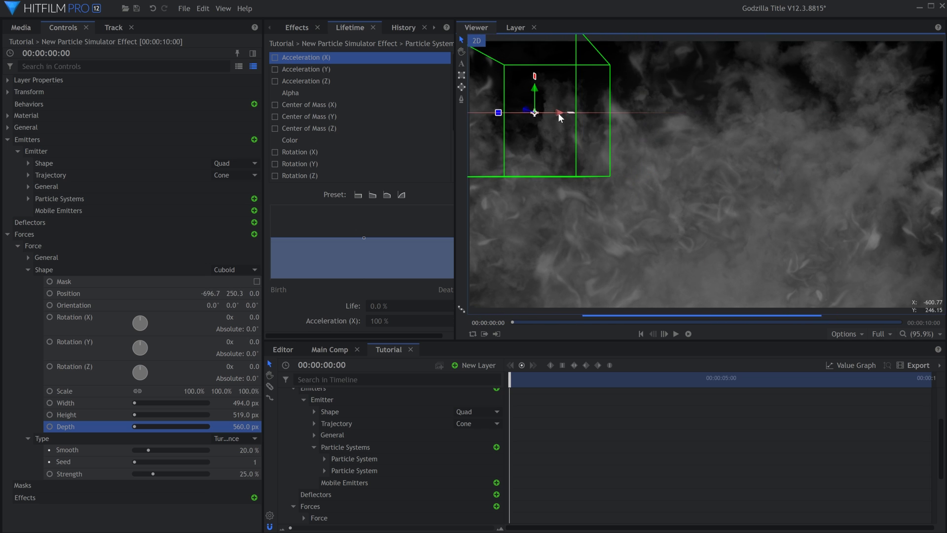
{"action": "scroll", "coordinate": [390, 431], "scroll_direction": "up", "scroll_amount": 2}
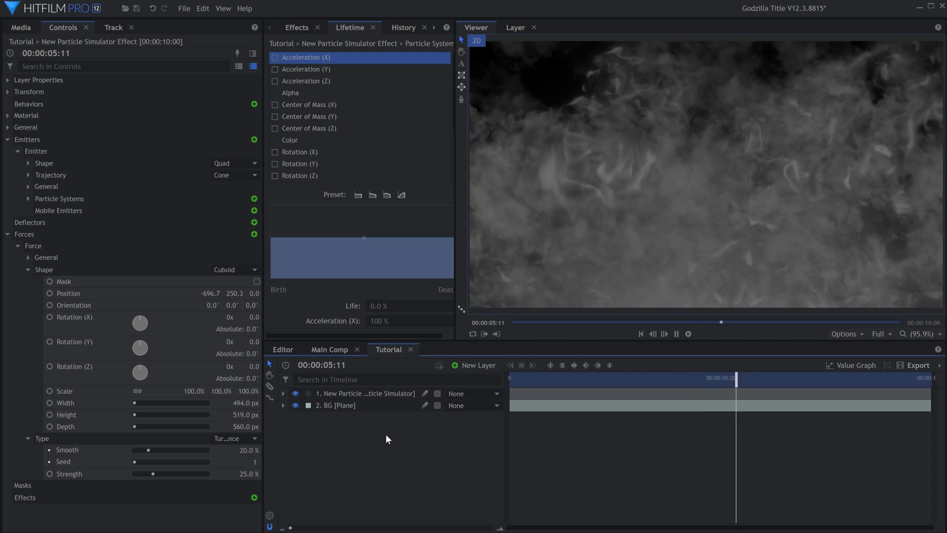
Set the force's turbulence strength to 2% and preview the smoke.
{"action": "key", "text": "space"}
{"action": "left_click", "coordinate": [244, 473]}
{"action": "type", "text": "2"}
{"action": "key", "text": "Return"}
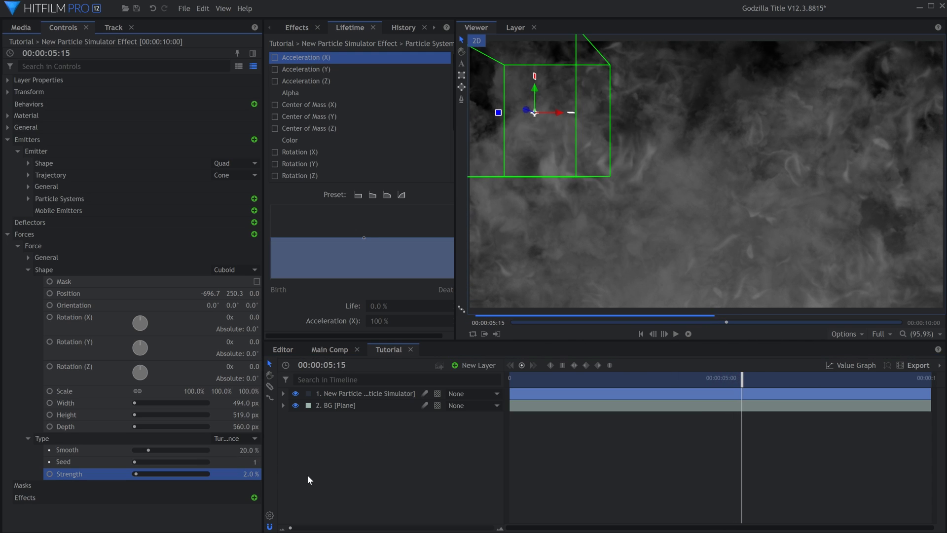
{"action": "key", "text": "space"}
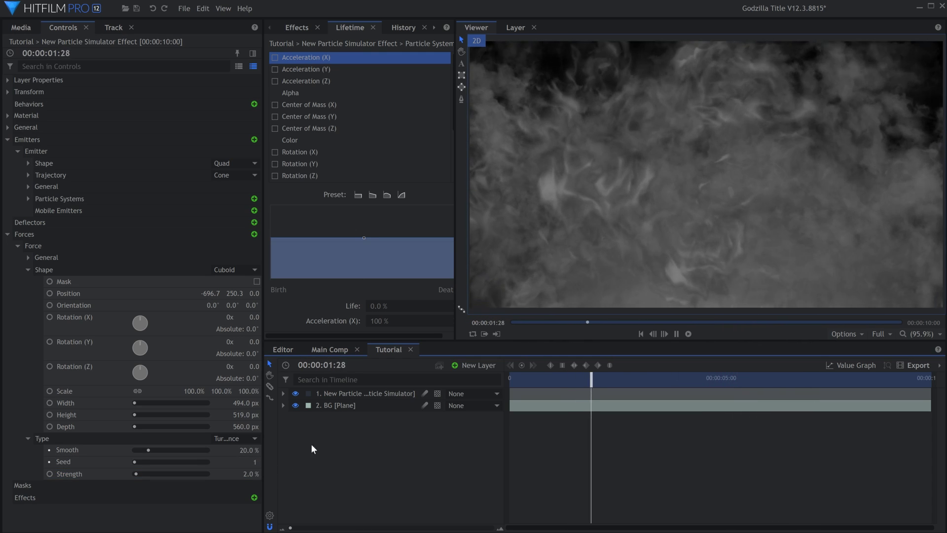
{"action": "key", "text": "space"}
Duplicate the turbulence force twice, placing one copy at the right side of the frame and the other near its center.
{"action": "left_click", "coordinate": [18, 246]}
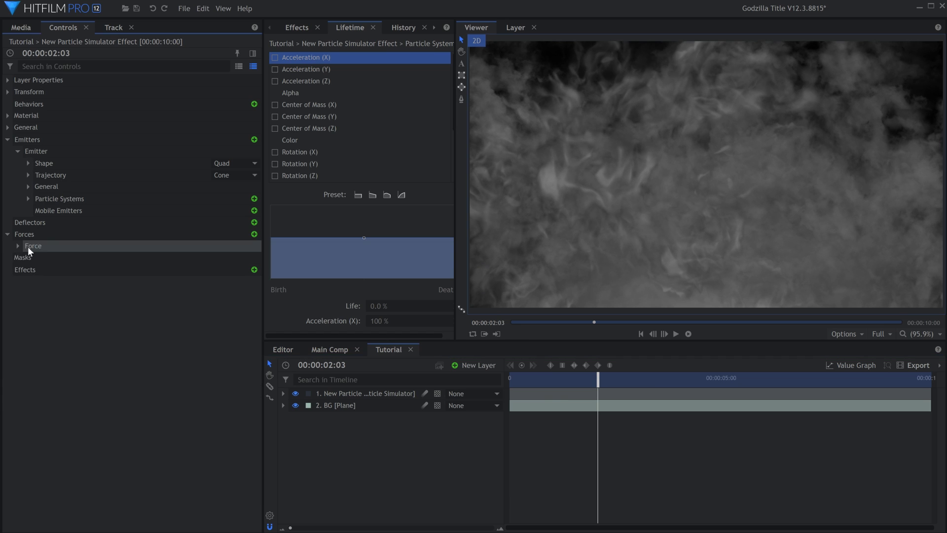
{"action": "left_click", "coordinate": [43, 245]}
{"action": "key", "text": "ctrl+d"}
{"action": "left_click_drag", "start_coordinate": [562, 109], "coordinate": [916, 174]}
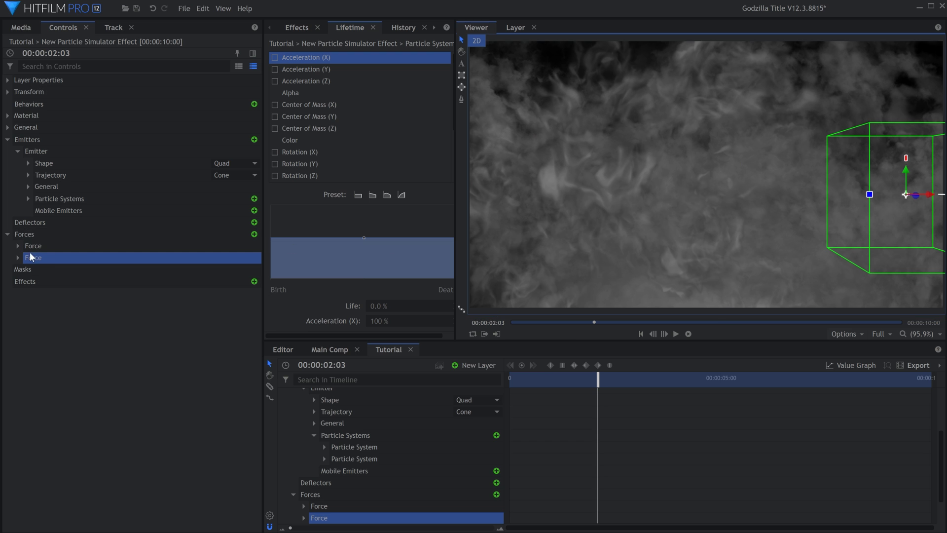
{"action": "key", "text": "ctrl+d"}
{"action": "left_click_drag", "start_coordinate": [938, 197], "coordinate": [708, 169]}
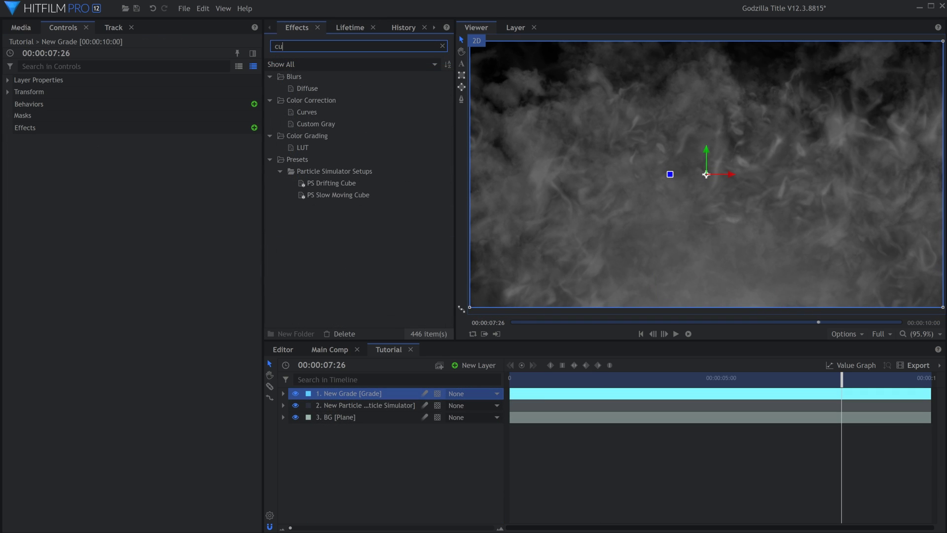
Find the Curves effect, apply it to the New Grade layer and show its curve settings.
{"action": "type", "text": "ves"}
{"action": "left_click_drag", "start_coordinate": [364, 88], "coordinate": [370, 177]}
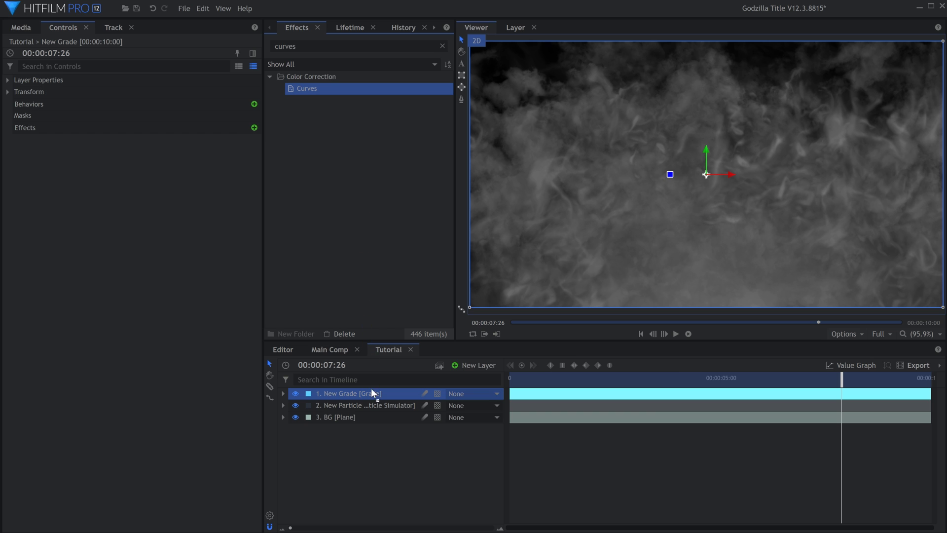
{"action": "left_click_drag", "start_coordinate": [372, 389], "coordinate": [372, 391]}
{"action": "left_click", "coordinate": [18, 140]}
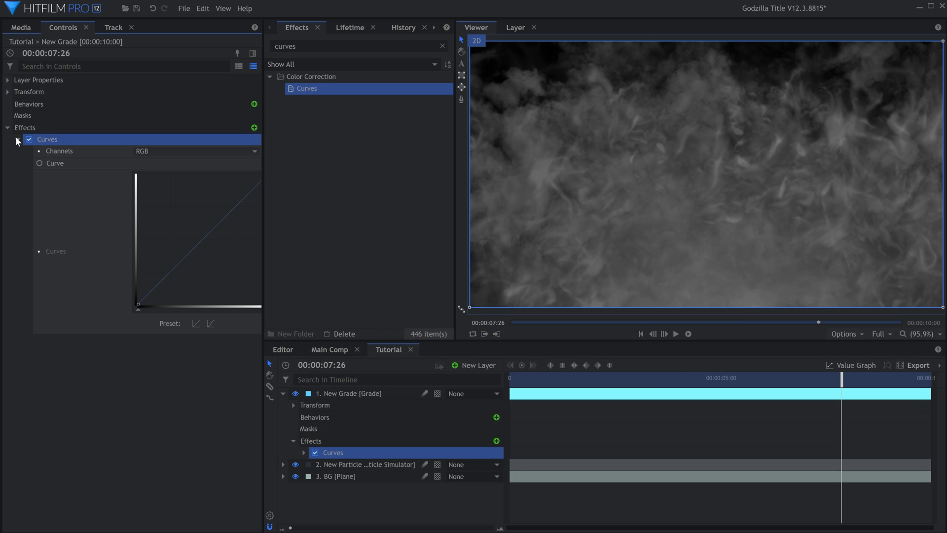
Pull the Red channel's curve strongly downward in the shadows and midtones to tint the smoke teal.
{"action": "left_click", "coordinate": [182, 150]}
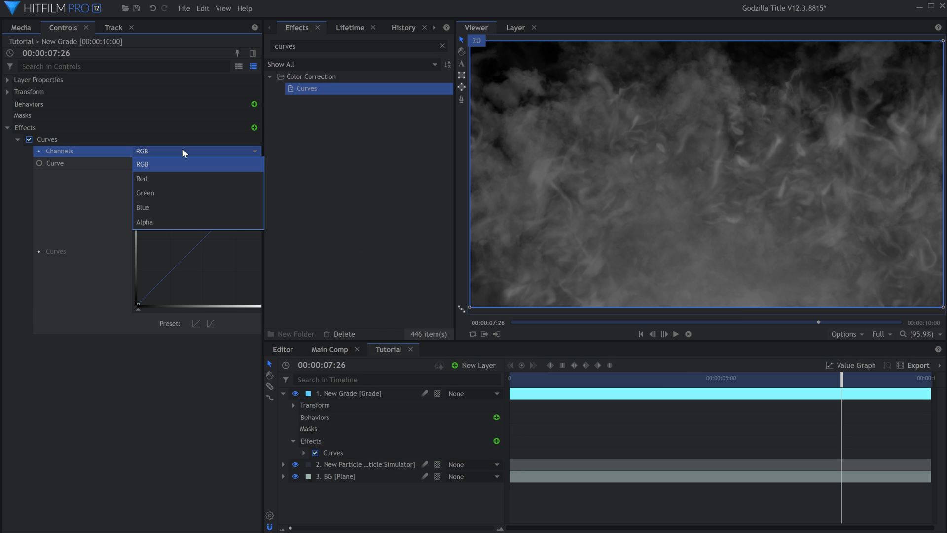
{"action": "left_click", "coordinate": [182, 178]}
{"action": "left_click_drag", "start_coordinate": [169, 276], "coordinate": [212, 284]}
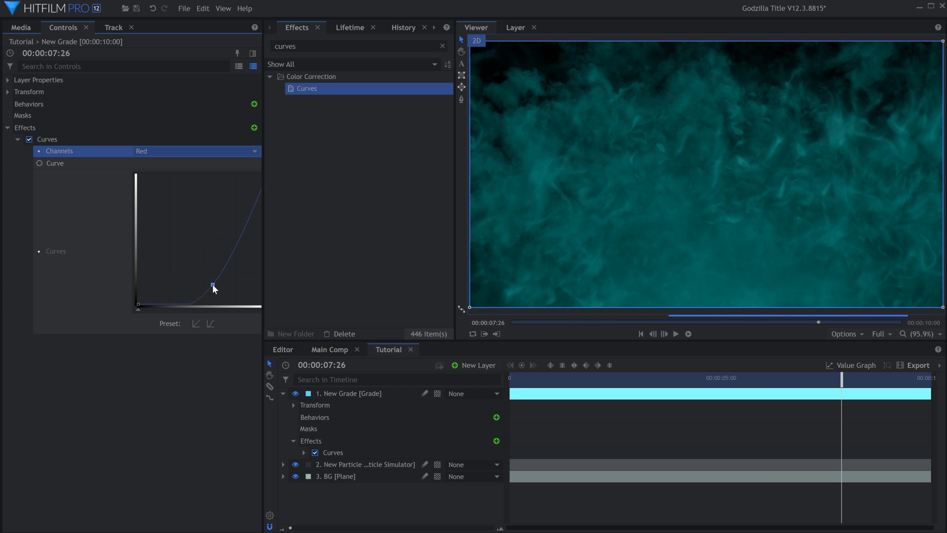
Shape the Green channel's curve into an S, with slightly lowered shadows and raised highlights.
{"action": "left_click", "coordinate": [173, 154]}
{"action": "left_click", "coordinate": [172, 192]}
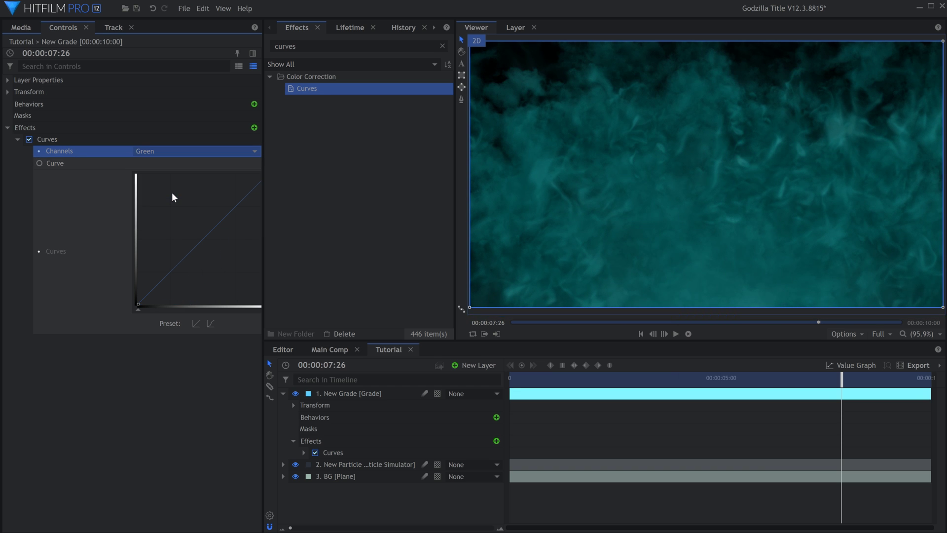
{"action": "left_click", "coordinate": [168, 281]}
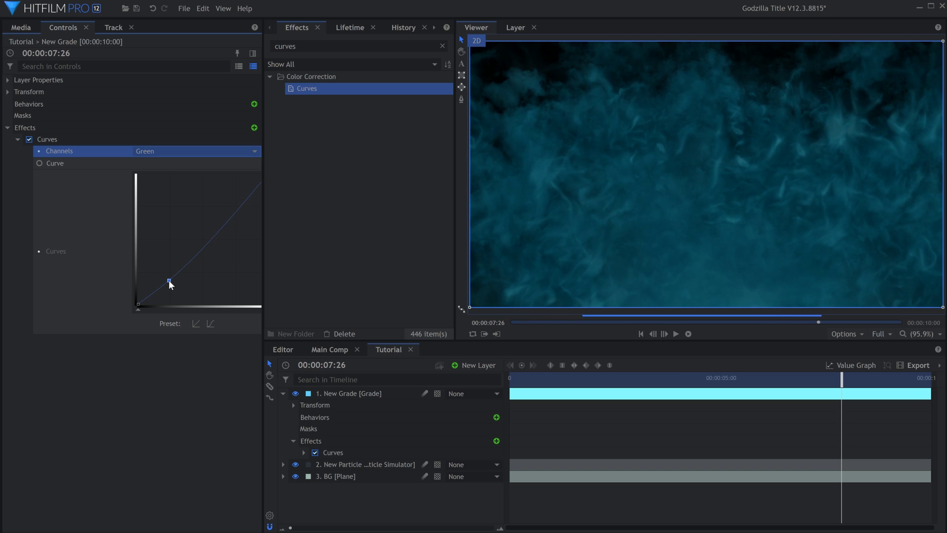
{"action": "left_click", "coordinate": [228, 209]}
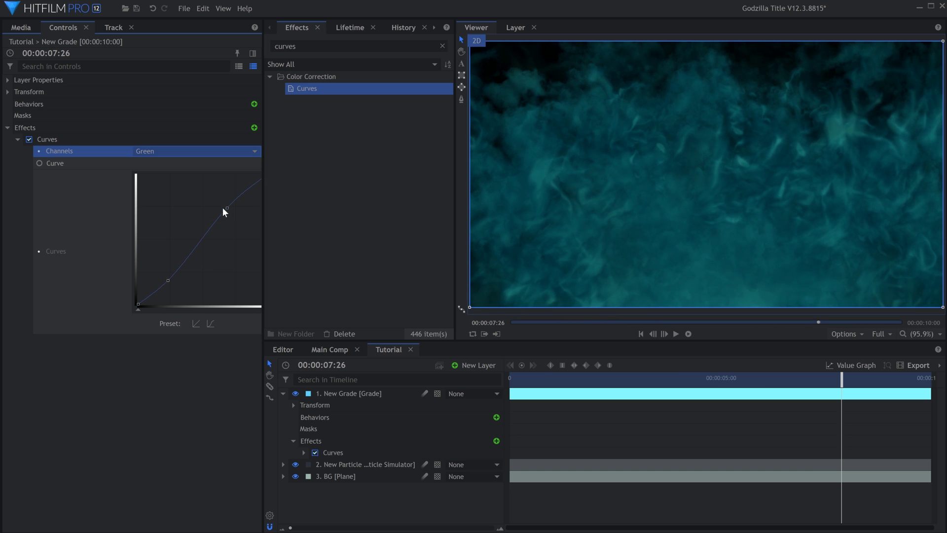
Adjust the midtones of the Blue channel's curve to refine the blue tint.
{"action": "left_click", "coordinate": [170, 150]}
{"action": "left_click", "coordinate": [170, 205]}
{"action": "mouse_move", "coordinate": [190, 244]}
{"action": "left_mouse_down"}
{"action": "mouse_move", "coordinate": [184, 239]}
{"action": "mouse_move", "coordinate": [199, 255]}
{"action": "mouse_move", "coordinate": [185, 237]}
{"action": "mouse_move", "coordinate": [190, 246]}
{"action": "left_mouse_up"}
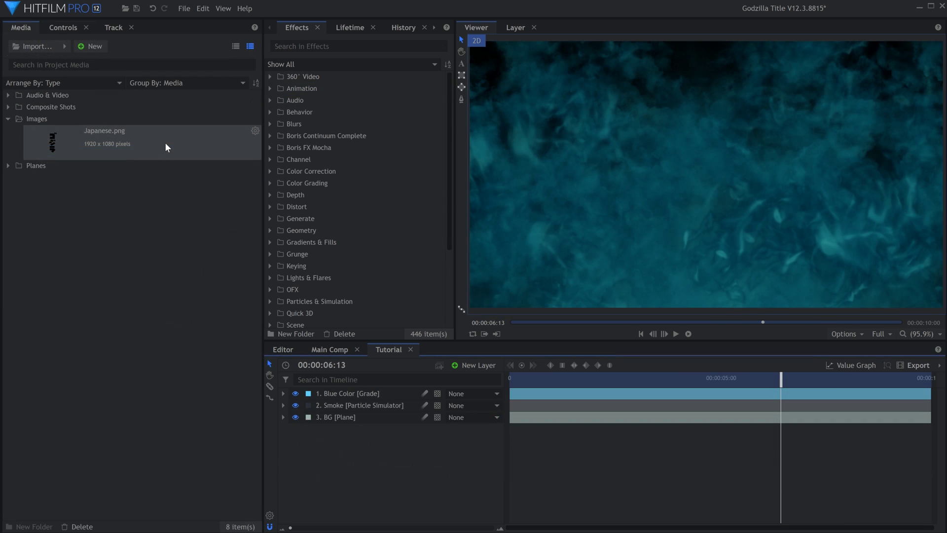
Add Japanese.png as the top layer with Overlay blending and 75% opacity.
{"action": "left_click_drag", "start_coordinate": [165, 142], "coordinate": [370, 393]}
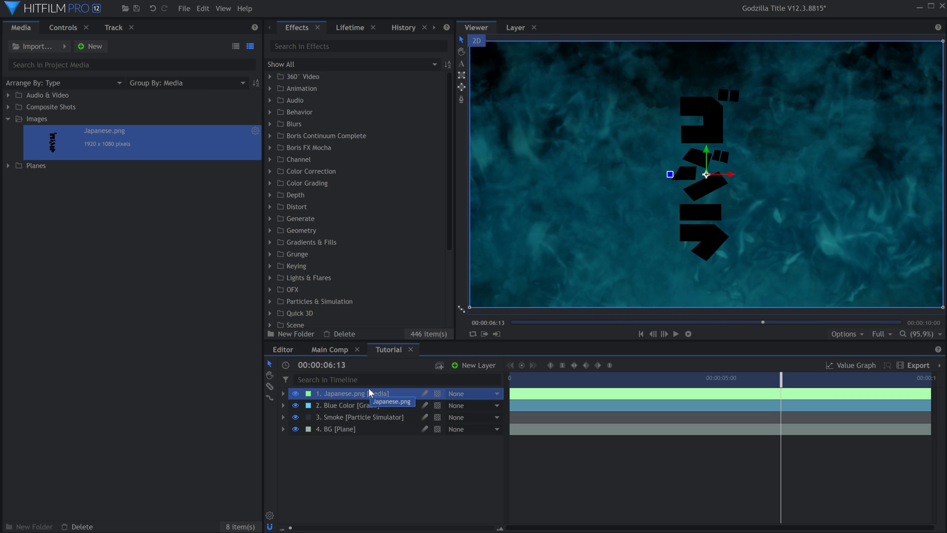
{"action": "right_click", "coordinate": [393, 393]}
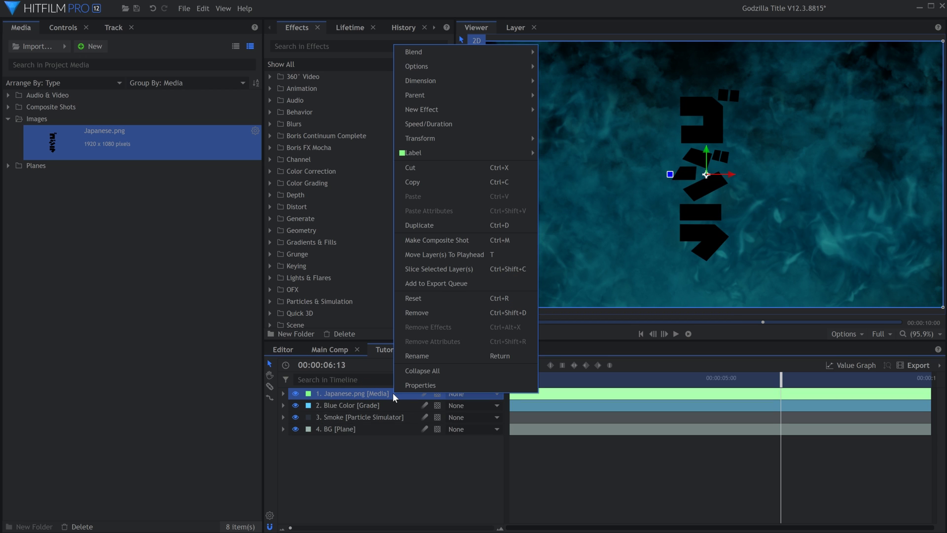
{"action": "mouse_move", "coordinate": [478, 52]}
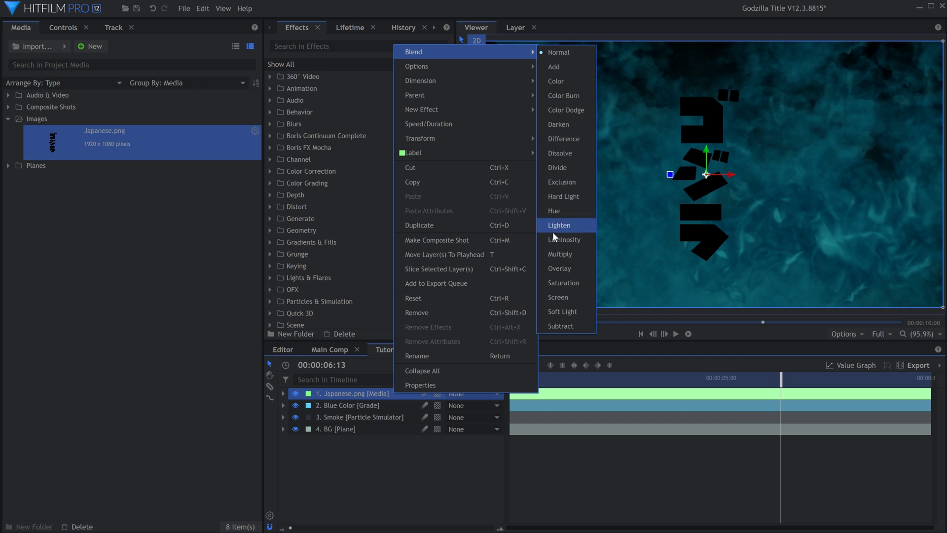
{"action": "left_click", "coordinate": [561, 268]}
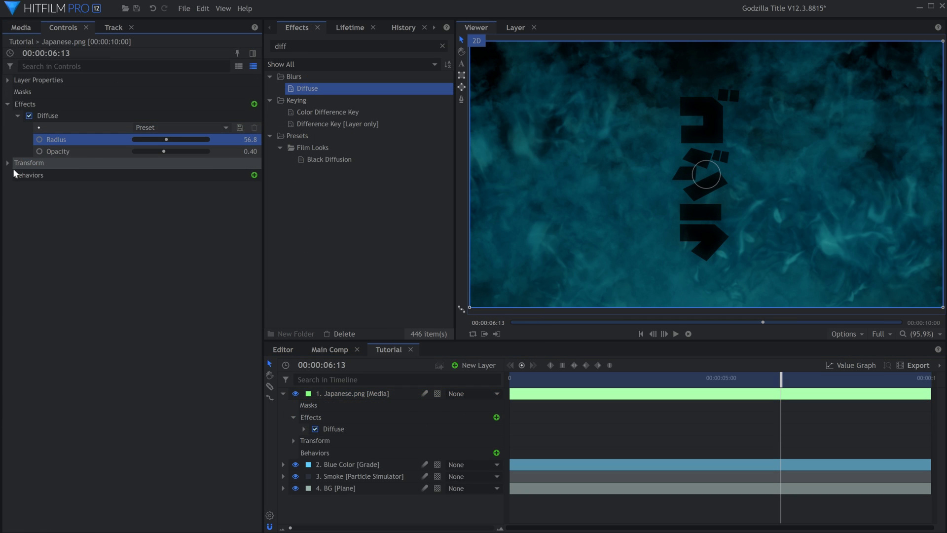
{"action": "mouse_move", "coordinate": [188, 176]}
{"action": "left_mouse_down"}
{"action": "mouse_move", "coordinate": [167, 176]}
{"action": "mouse_move", "coordinate": [191, 176]}
{"action": "left_mouse_up"}
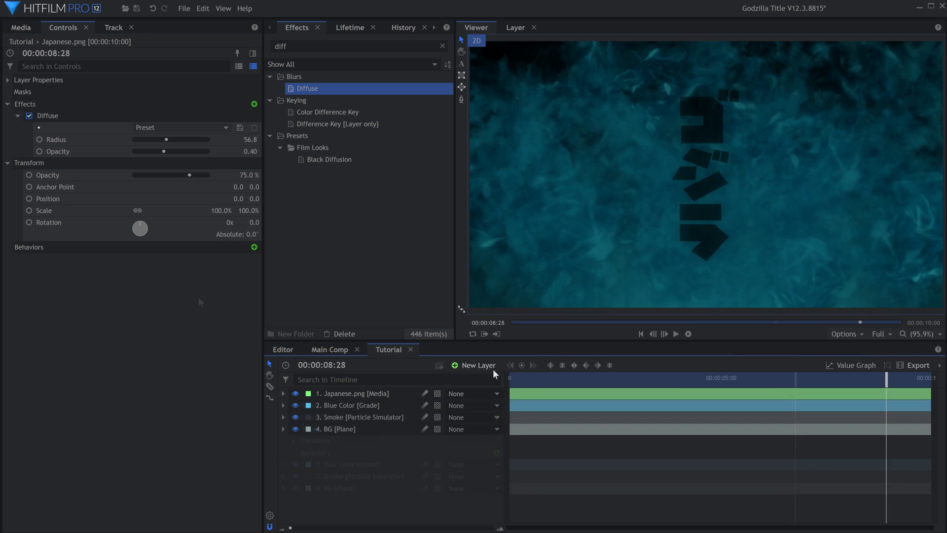
Create a text layer reading GODZILLA above the other layers.
{"action": "left_click", "coordinate": [493, 369]}
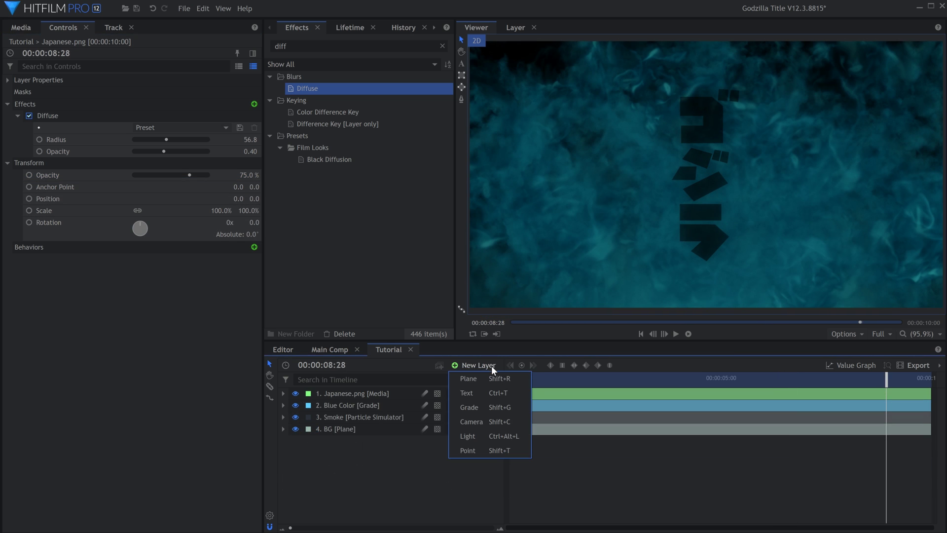
{"action": "left_click", "coordinate": [489, 394]}
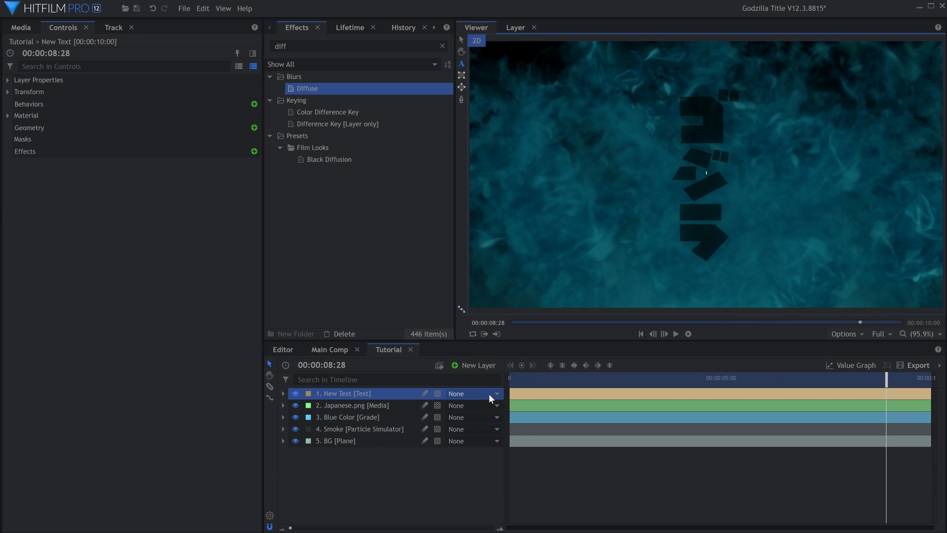
{"action": "type", "text": "GODZILLA"}
Format the GODZILLA text in Impact at size 365 with letter spacing of 1.05.
{"action": "key", "text": "ctrl+a"}
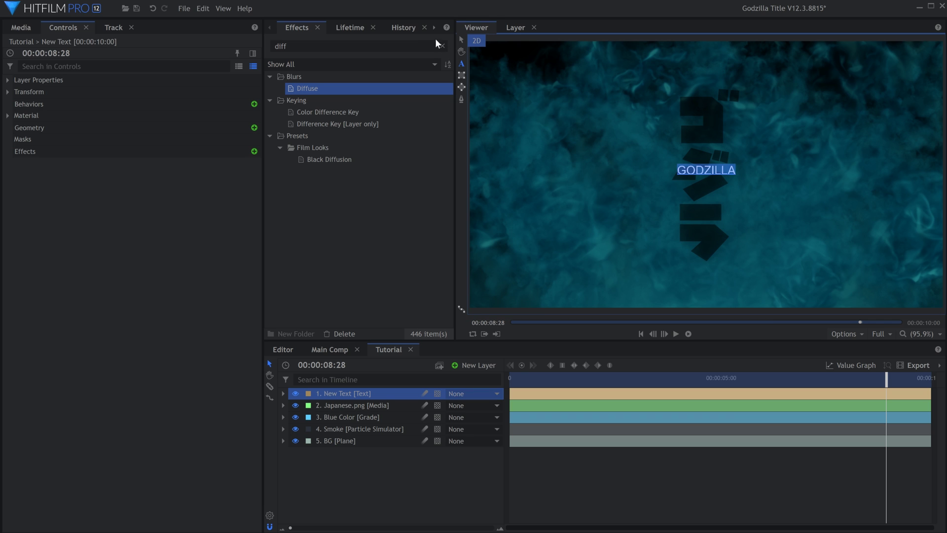
{"action": "left_click", "coordinate": [434, 29]}
{"action": "left_click", "coordinate": [434, 29]}
{"action": "left_click", "coordinate": [362, 27]}
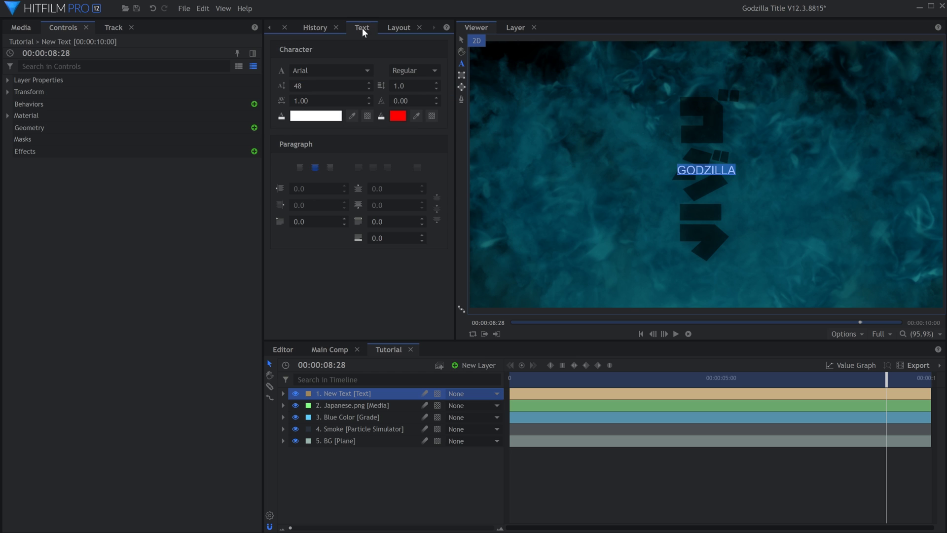
{"action": "left_click", "coordinate": [328, 71]}
{"action": "scroll", "coordinate": [341, 165], "scroll_direction": "down", "scroll_amount": 15}
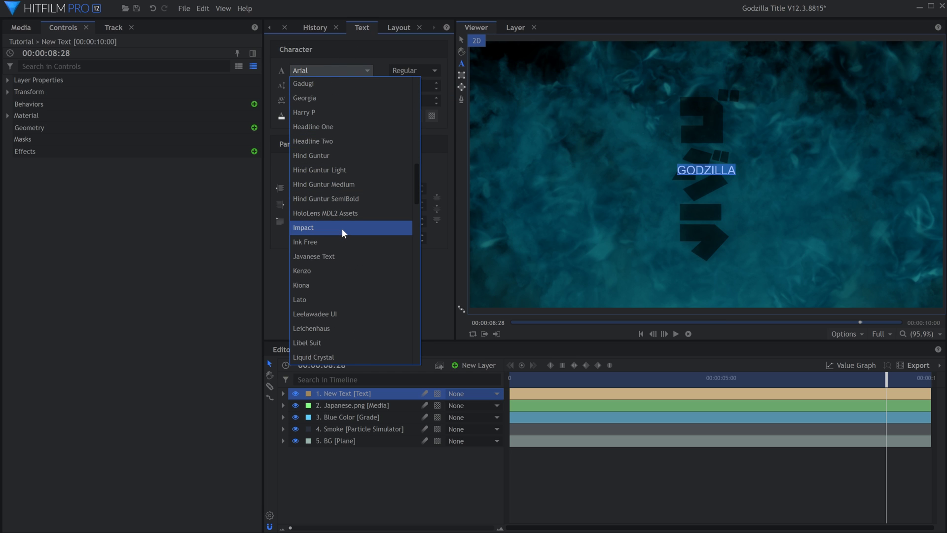
{"action": "left_click", "coordinate": [342, 228]}
{"action": "left_click_drag", "start_coordinate": [315, 86], "coordinate": [339, 86]}
{"action": "left_click", "coordinate": [321, 101]}
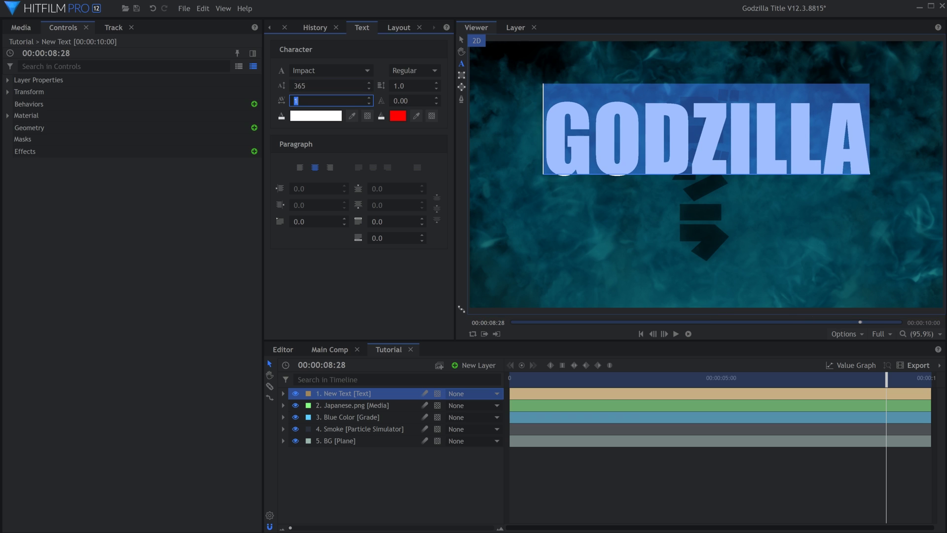
{"action": "type", "text": "1.1"}
{"action": "key", "text": "Return"}
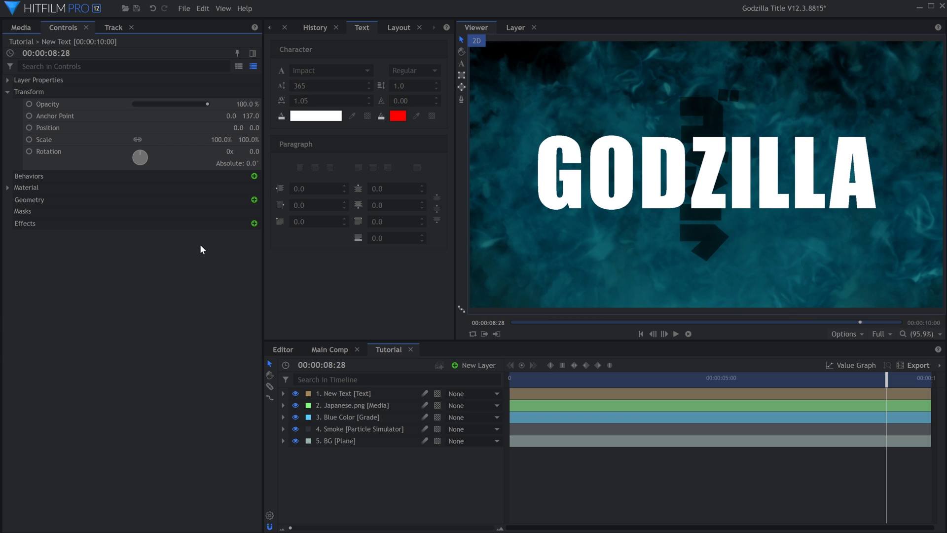
Unlink the GODZILLA text layer's scale axes and set its vertical scale to 125%.
{"action": "left_click", "coordinate": [140, 139]}
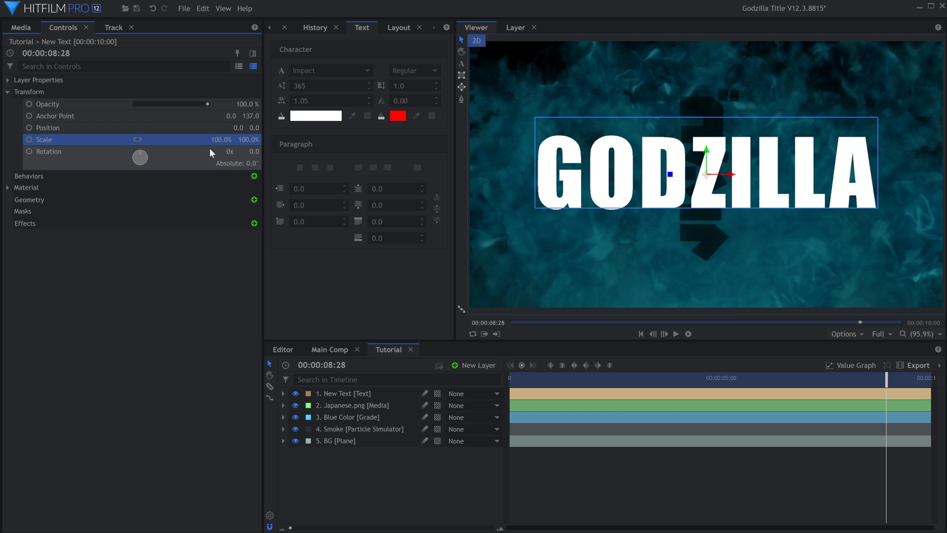
{"action": "left_click", "coordinate": [247, 139]}
{"action": "type", "text": "12"}
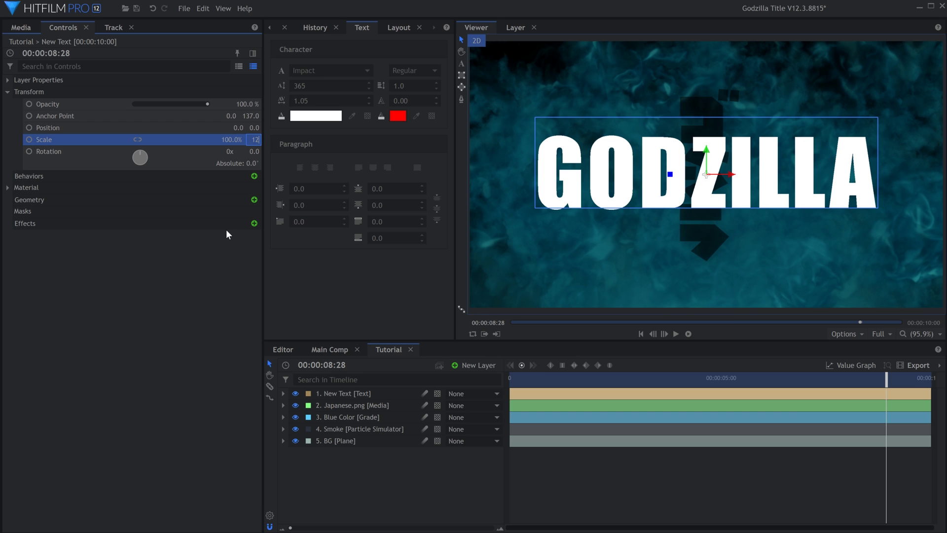
{"action": "type", "text": "5"}
{"action": "key", "text": "Return"}
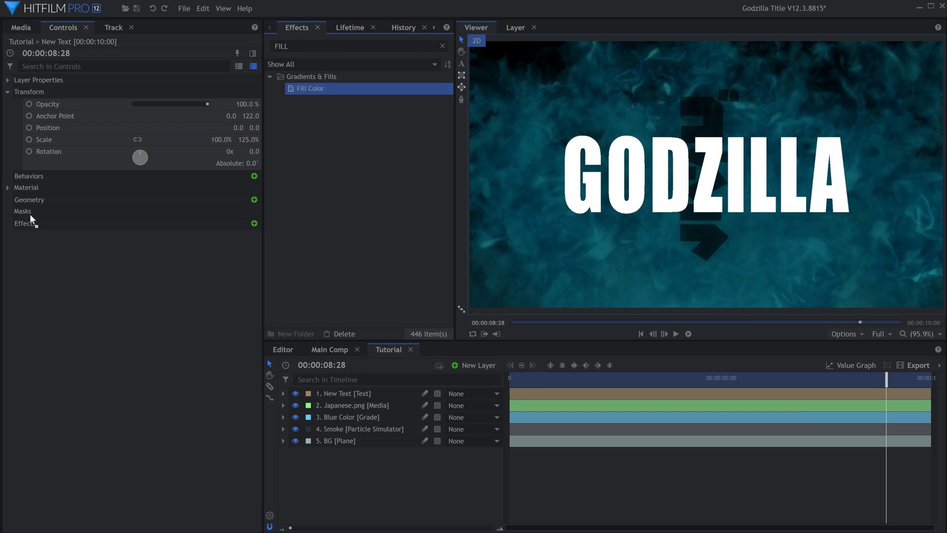
Add a Fill Color effect to the GODZILLA text and set its color to bright mint green, about #01ff9e.
{"action": "left_click_drag", "start_coordinate": [30, 214], "coordinate": [30, 219]}
{"action": "left_click", "coordinate": [8, 92]}
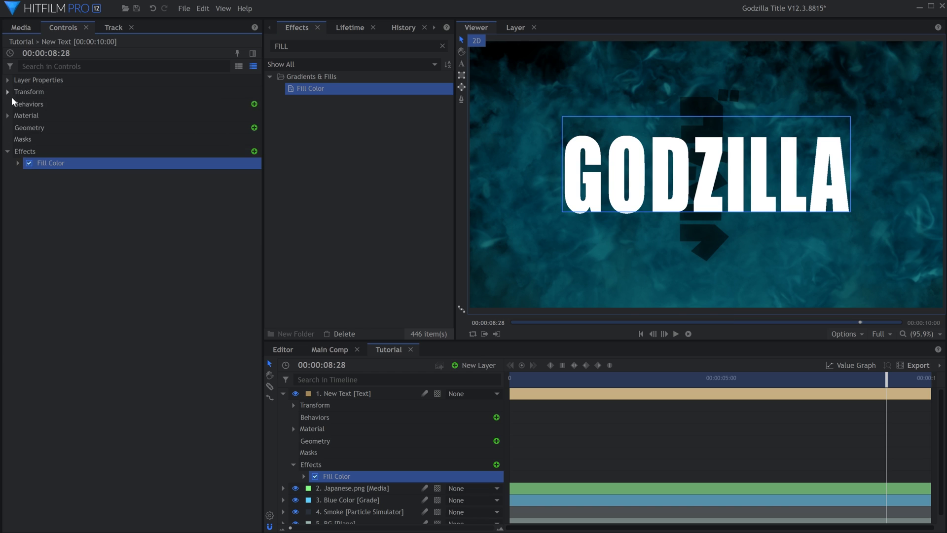
{"action": "left_click", "coordinate": [18, 163]}
{"action": "left_click", "coordinate": [256, 187]}
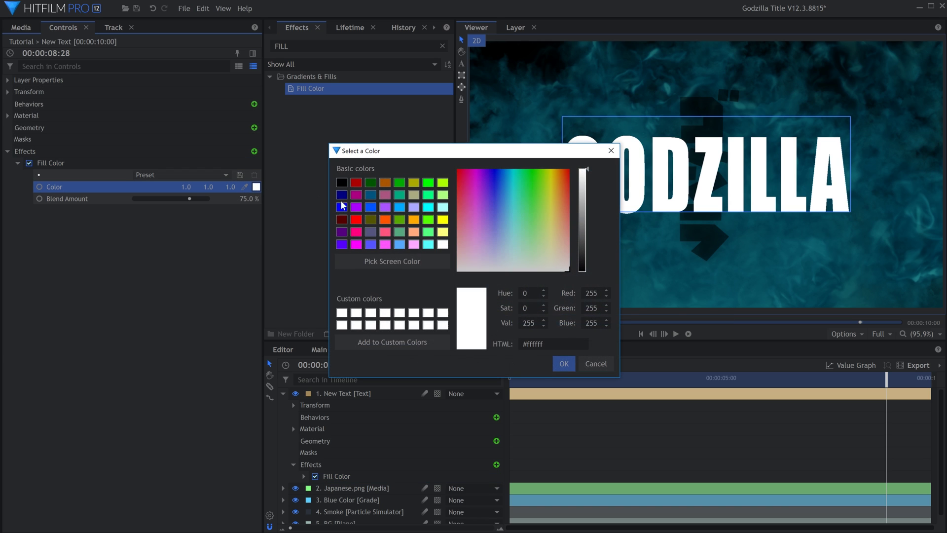
{"action": "left_click_drag", "start_coordinate": [508, 185], "coordinate": [516, 169]}
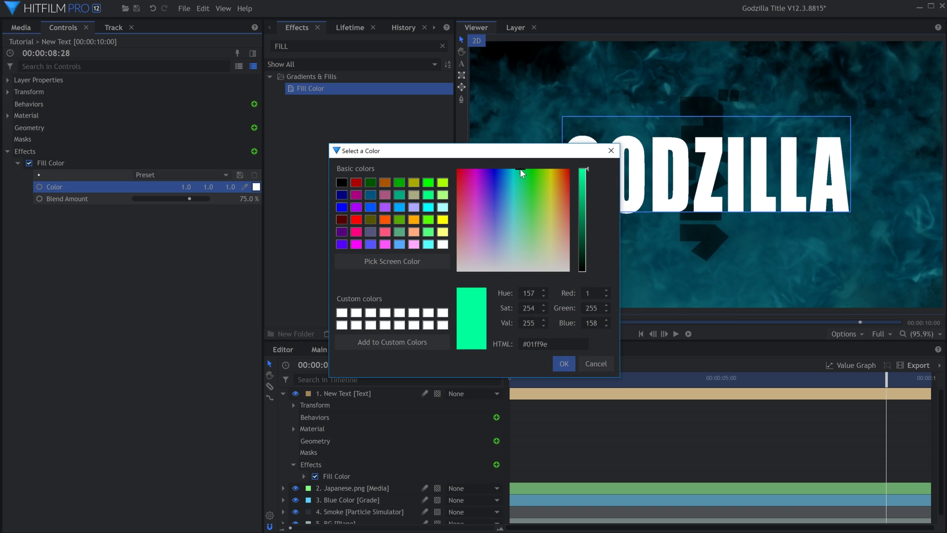
{"action": "key", "text": "Return"}
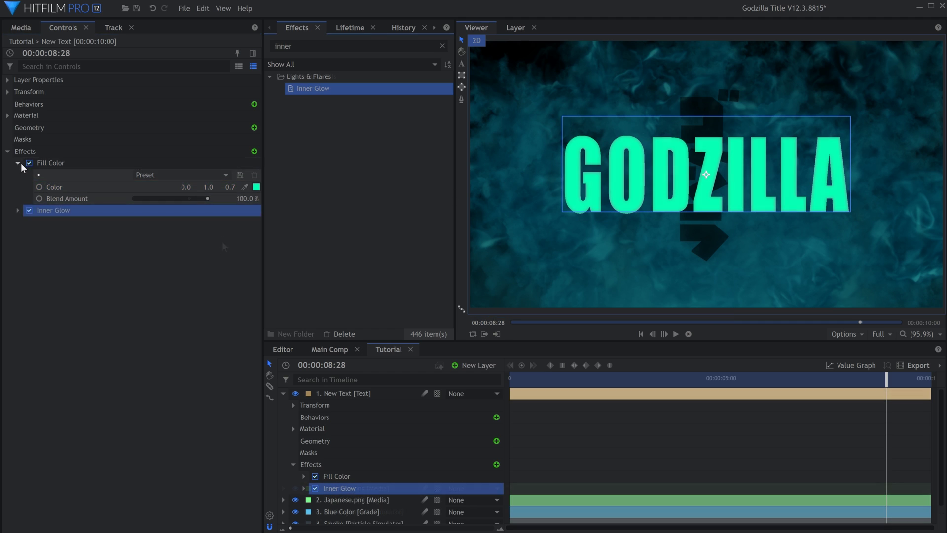
Change the GODZILLA text's Inner Glow color to a bright cyan-blue, about #02c1ec.
{"action": "left_click", "coordinate": [18, 163]}
{"action": "left_click", "coordinate": [18, 174]}
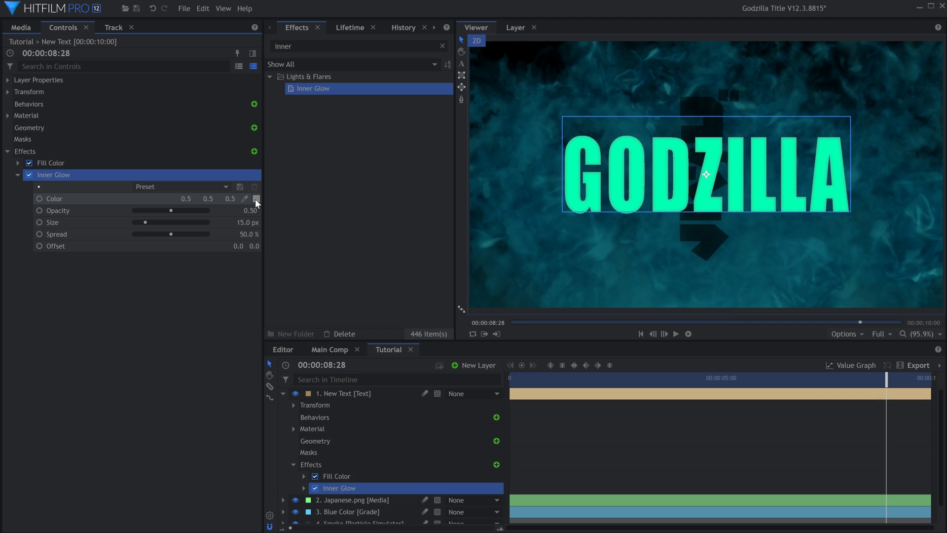
{"action": "left_click", "coordinate": [256, 199]}
{"action": "left_click_drag", "start_coordinate": [475, 201], "coordinate": [511, 167]}
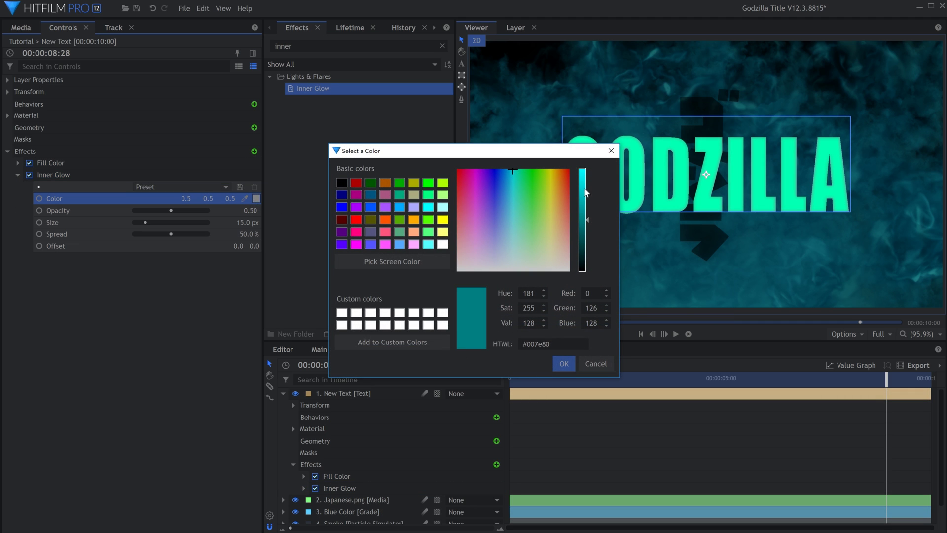
{"action": "left_click_drag", "start_coordinate": [585, 188], "coordinate": [585, 171]}
{"action": "left_click_drag", "start_coordinate": [509, 172], "coordinate": [511, 171]}
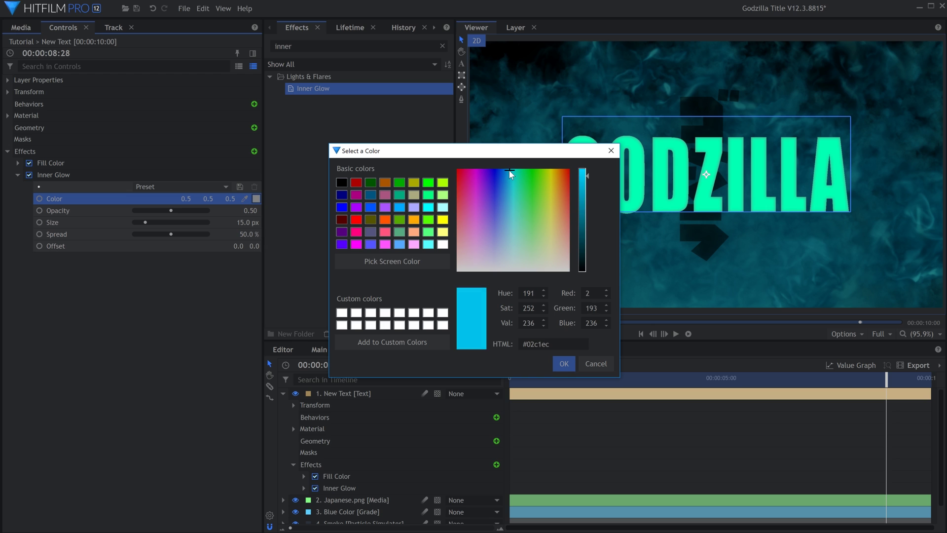
{"action": "key", "text": "Return"}
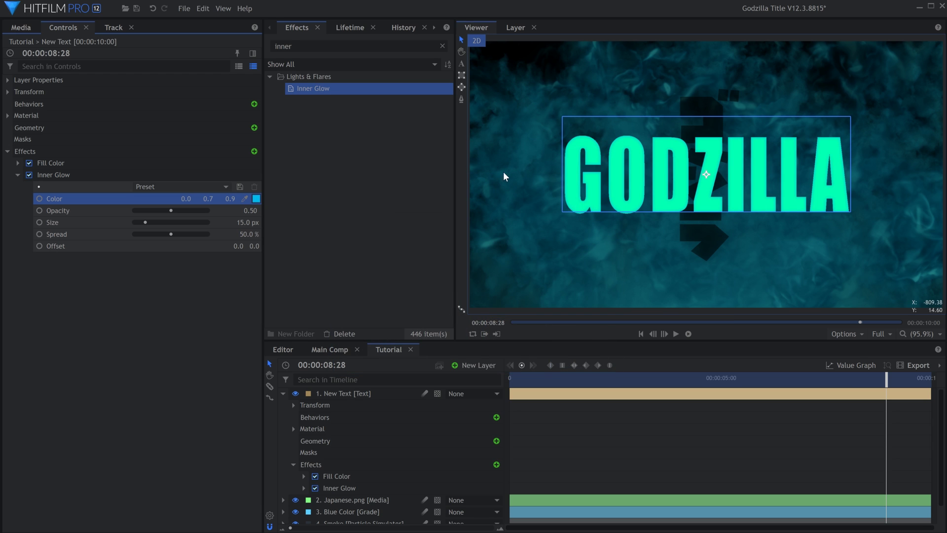
Raise the Inner Glow opacity to 1.00 and increase its size above 15 px.
{"action": "left_click_drag", "start_coordinate": [176, 209], "coordinate": [220, 210]}
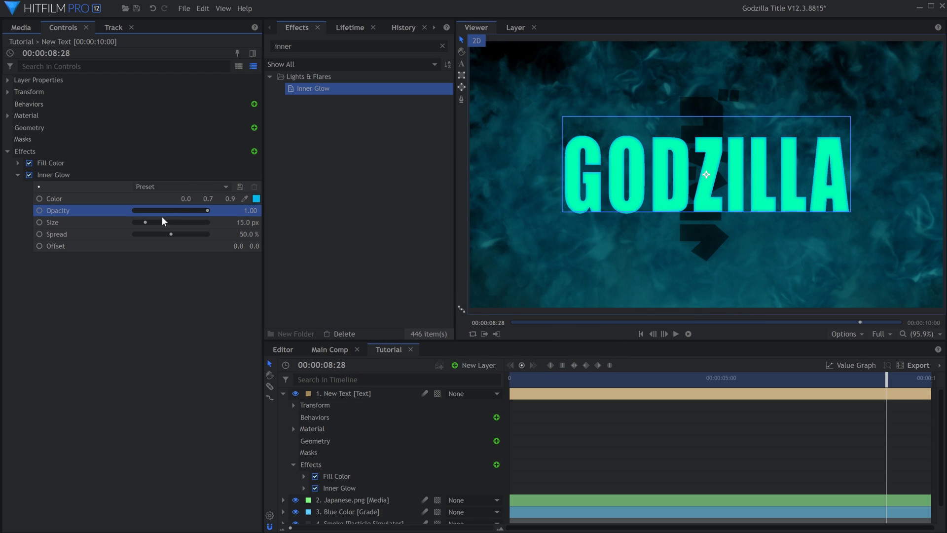
{"action": "mouse_move", "coordinate": [150, 221]}
{"action": "left_mouse_down"}
{"action": "mouse_move", "coordinate": [182, 221]}
{"action": "mouse_move", "coordinate": [160, 236]}
{"action": "mouse_move", "coordinate": [179, 221]}
{"action": "mouse_move", "coordinate": [165, 223]}
{"action": "left_mouse_up"}
{"action": "left_click_drag", "start_coordinate": [165, 223], "coordinate": [178, 221]}
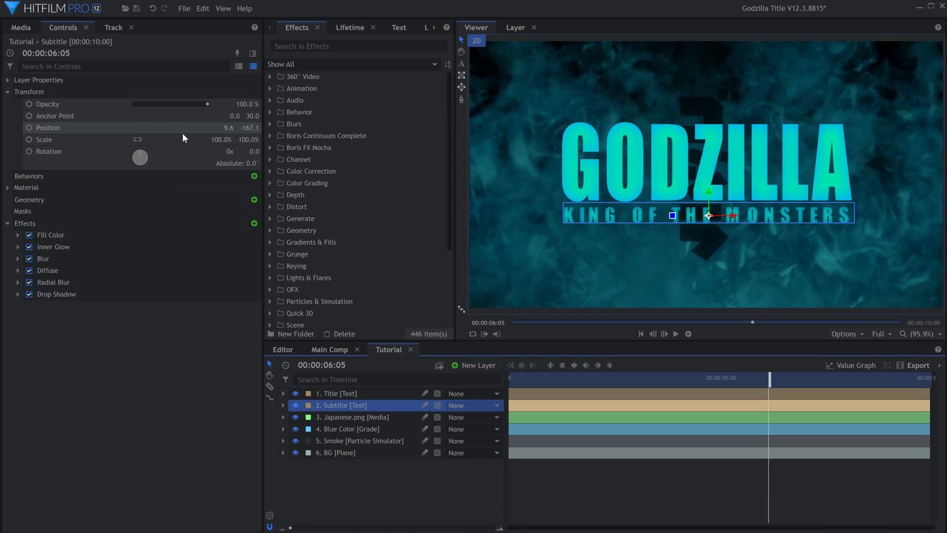
Set the Subtitle layer's vertical scale to 75% and position it just beneath the GODZILLA title, at about -163 vertically.
{"action": "left_click_drag", "start_coordinate": [711, 189], "coordinate": [712, 193]}
{"action": "left_click", "coordinate": [251, 140]}
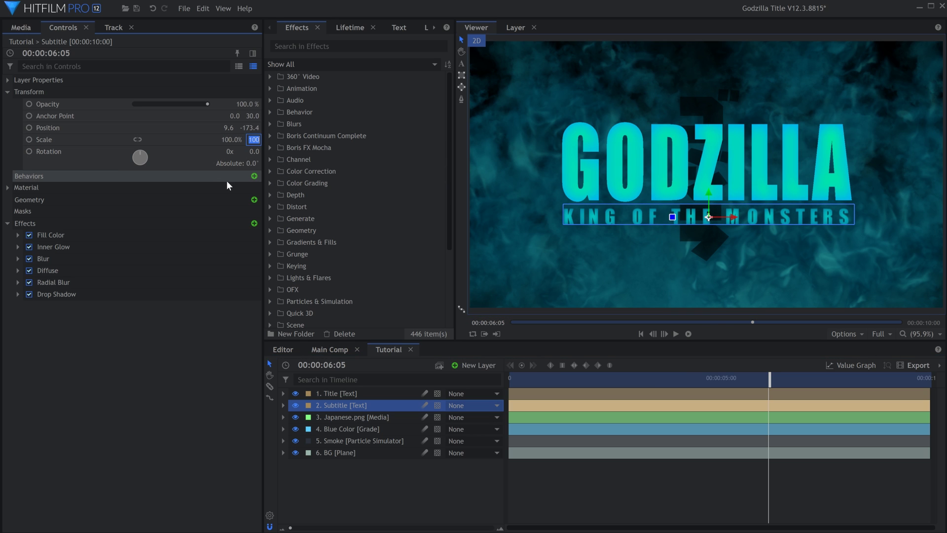
{"action": "type", "text": "75"}
{"action": "key", "text": "Return"}
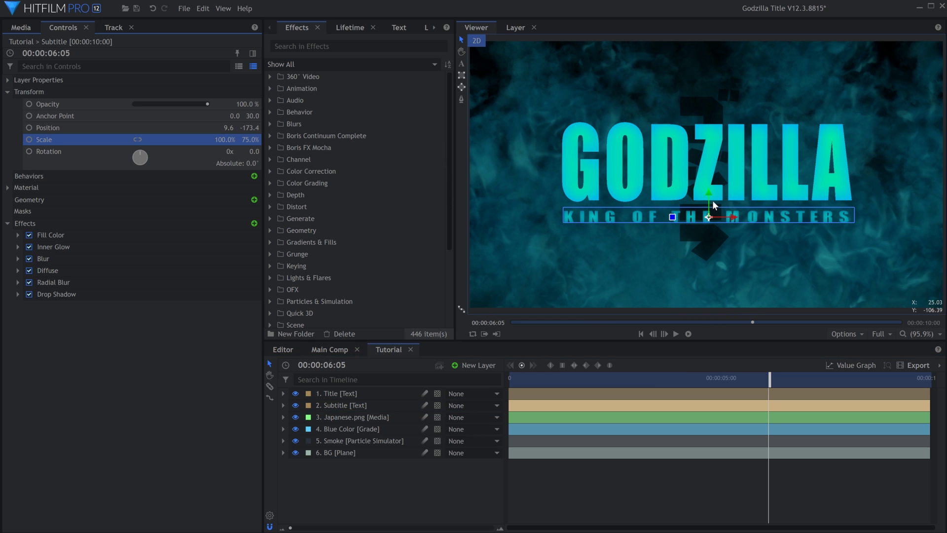
{"action": "left_click_drag", "start_coordinate": [712, 201], "coordinate": [710, 190]}
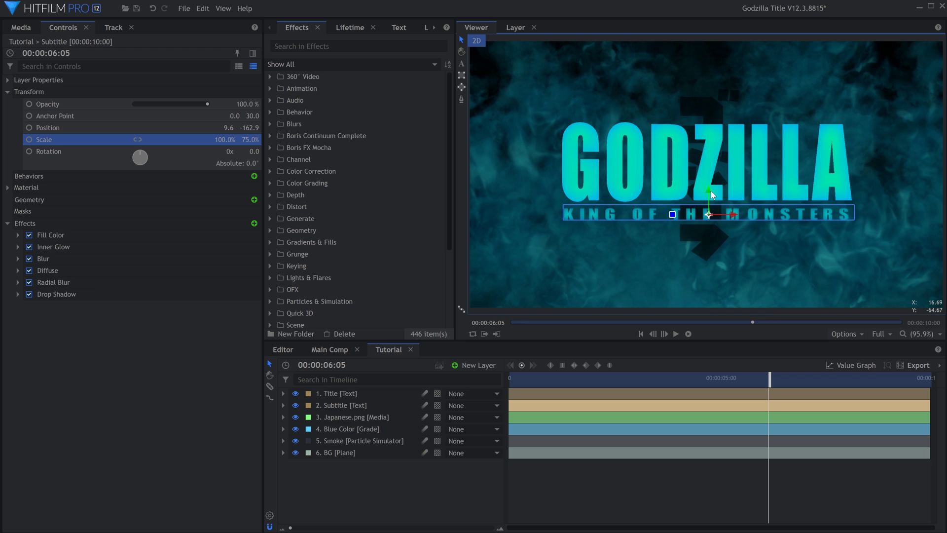
Draw a rectangular mask on the Subtitle layer enclosing the whole KING OF THE MONSTERS line.
{"action": "left_click", "coordinate": [462, 77]}
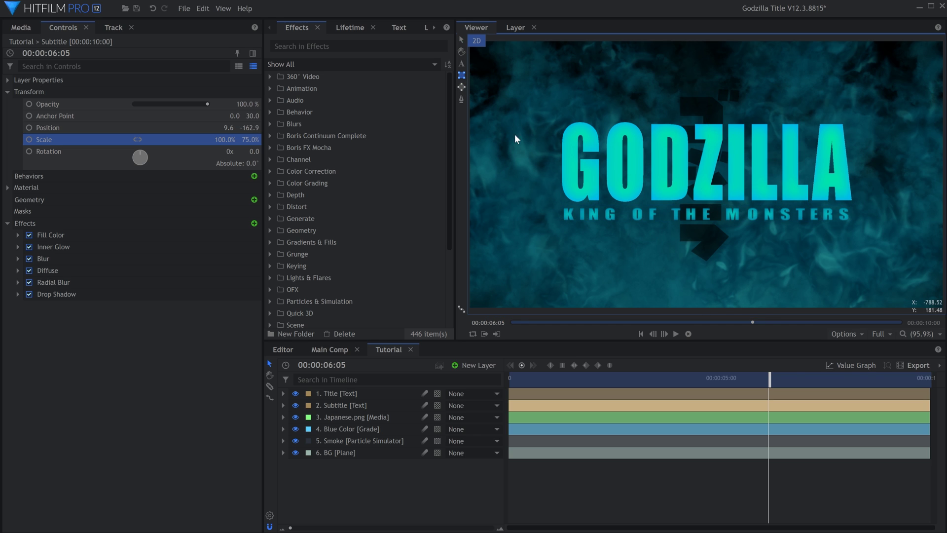
{"action": "left_click_drag", "start_coordinate": [540, 194], "coordinate": [872, 235]}
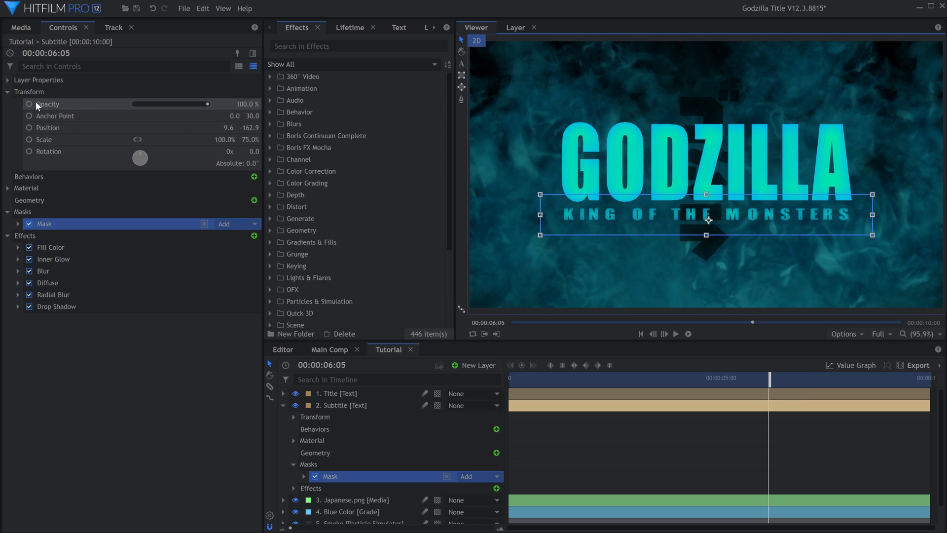
{"action": "left_click", "coordinate": [8, 92]}
{"action": "left_click", "coordinate": [8, 163]}
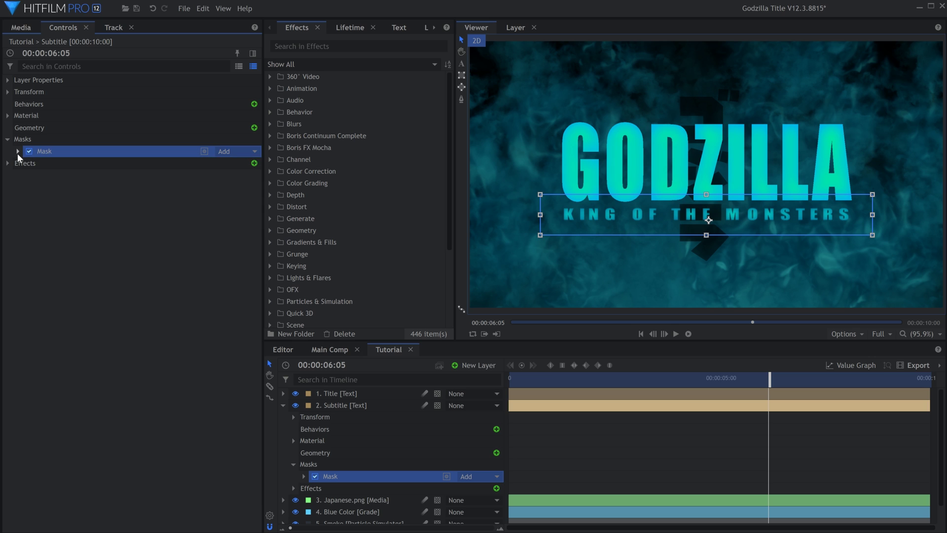
Keyframe the subtitle mask's position at 00:00:00:00 with the mask moved left, clear of all the subtitle words.
{"action": "left_click", "coordinate": [17, 152]}
{"action": "left_click", "coordinate": [27, 198]}
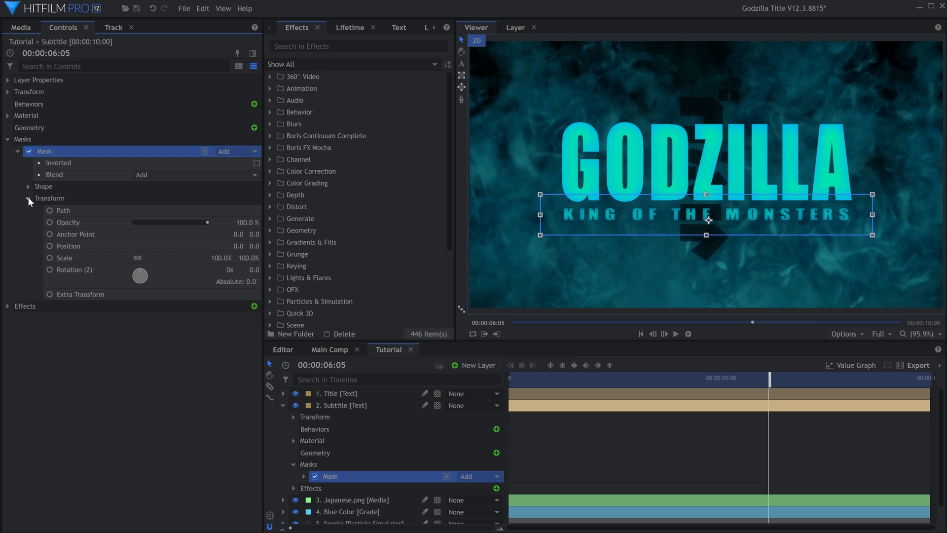
{"action": "key", "text": "Home"}
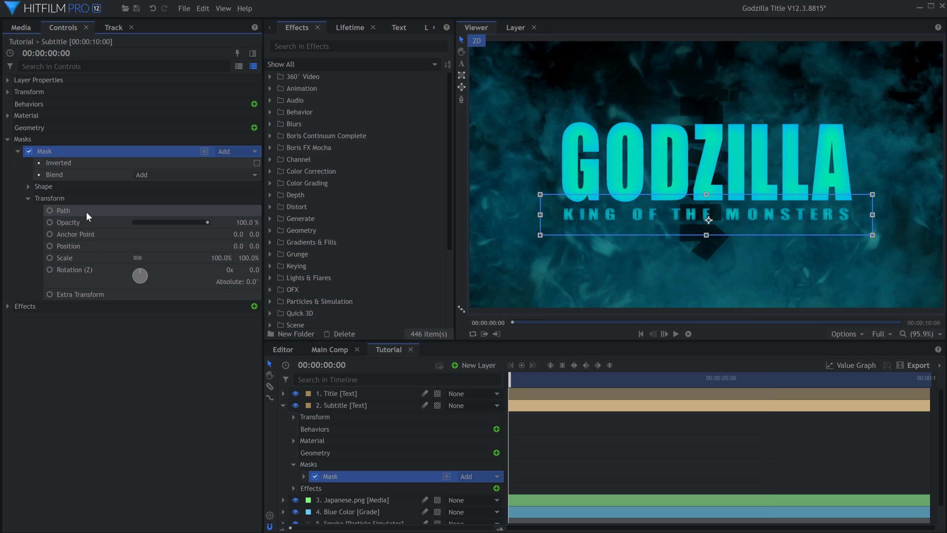
{"action": "left_click", "coordinate": [51, 246]}
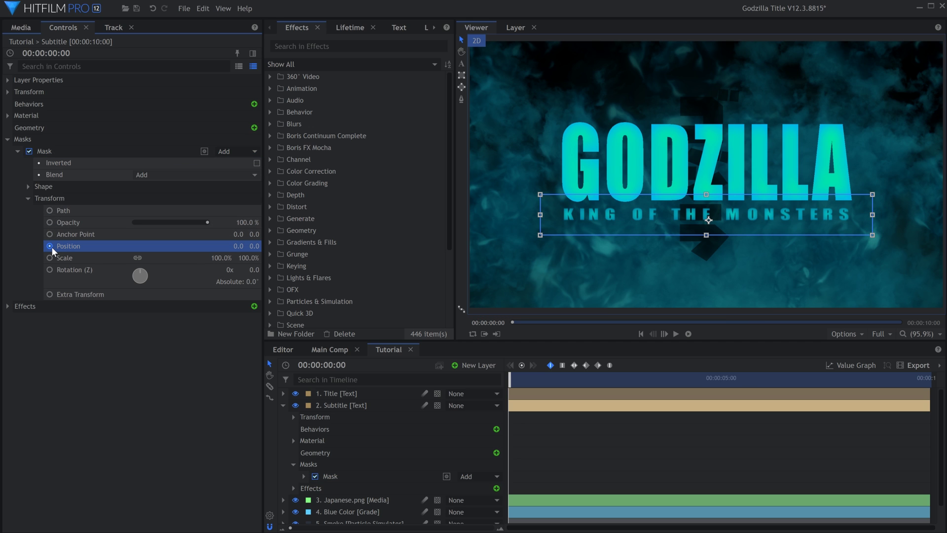
{"action": "left_click_drag", "start_coordinate": [786, 218], "coordinate": [470, 225]}
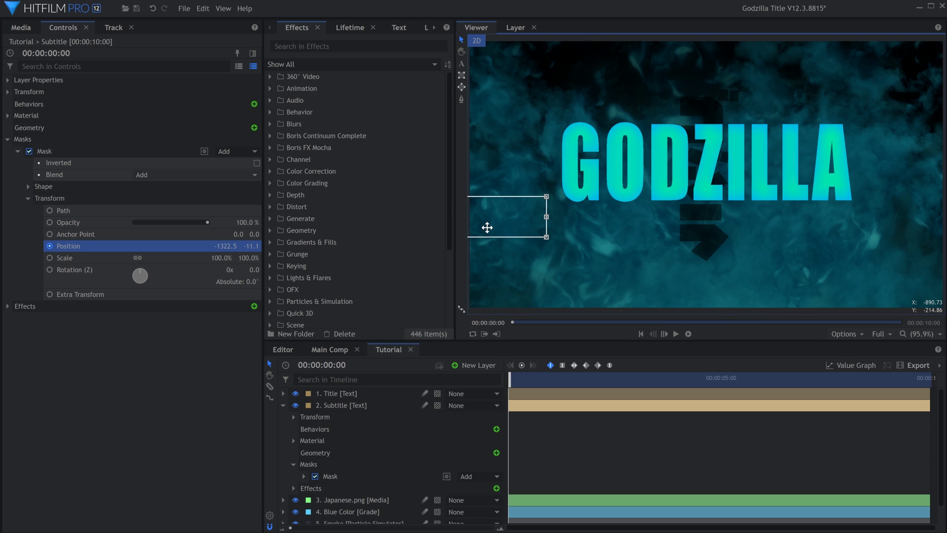
At 00:00:01:00, keyframe the mask position farther right so that only KING is revealed.
{"action": "left_click_drag", "start_coordinate": [511, 377], "coordinate": [552, 378]}
{"action": "left_click_drag", "start_coordinate": [523, 224], "coordinate": [599, 226]}
{"action": "left_click", "coordinate": [183, 249]}
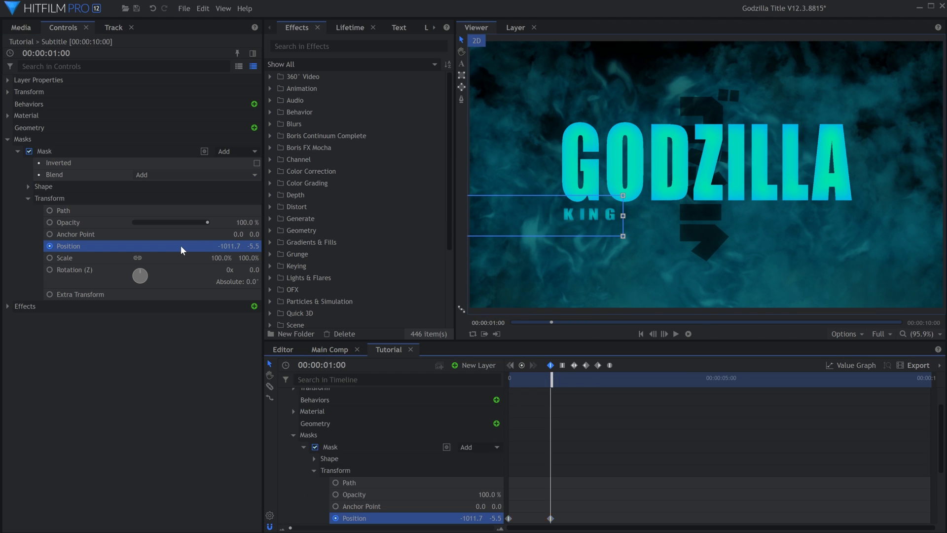
{"action": "scroll", "coordinate": [630, 459], "scroll_direction": "down", "scroll_amount": 3}
Add mask position keyframes revealing KING OF THE by 00:00:01:28 and the full subtitle at 00:00:02:14, and preview the animation.
{"action": "left_click", "coordinate": [576, 378]}
{"action": "left_click_drag", "start_coordinate": [577, 224], "coordinate": [684, 226]}
{"action": "left_click", "coordinate": [591, 379]}
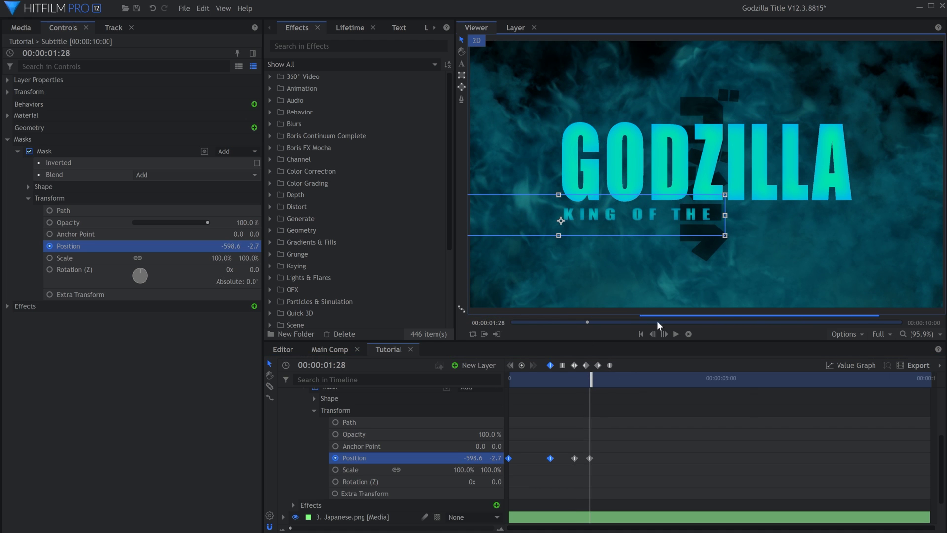
{"action": "left_click_drag", "start_coordinate": [625, 382], "coordinate": [615, 384]}
{"action": "left_click_drag", "start_coordinate": [610, 214], "coordinate": [749, 213]}
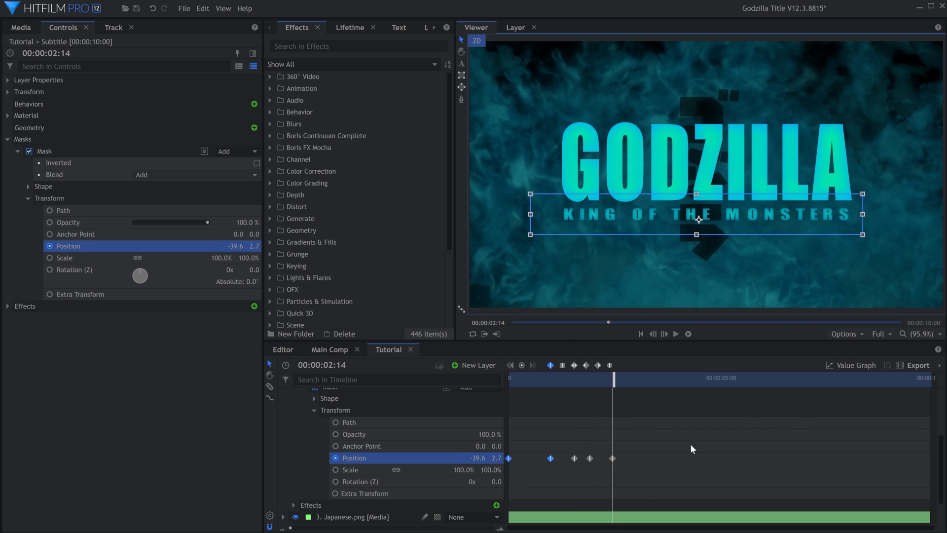
{"action": "left_click", "coordinate": [685, 427]}
{"action": "key", "text": "space"}
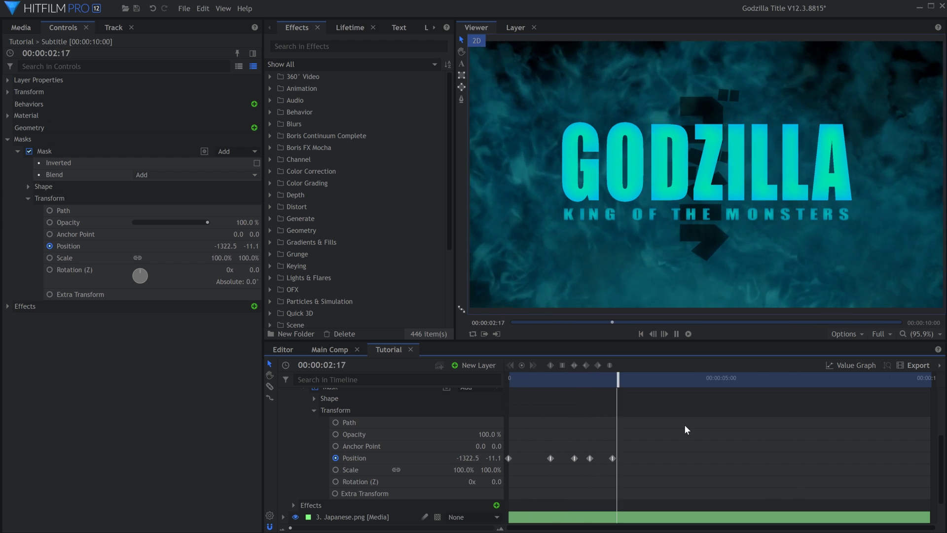
{"action": "key", "text": "space"}
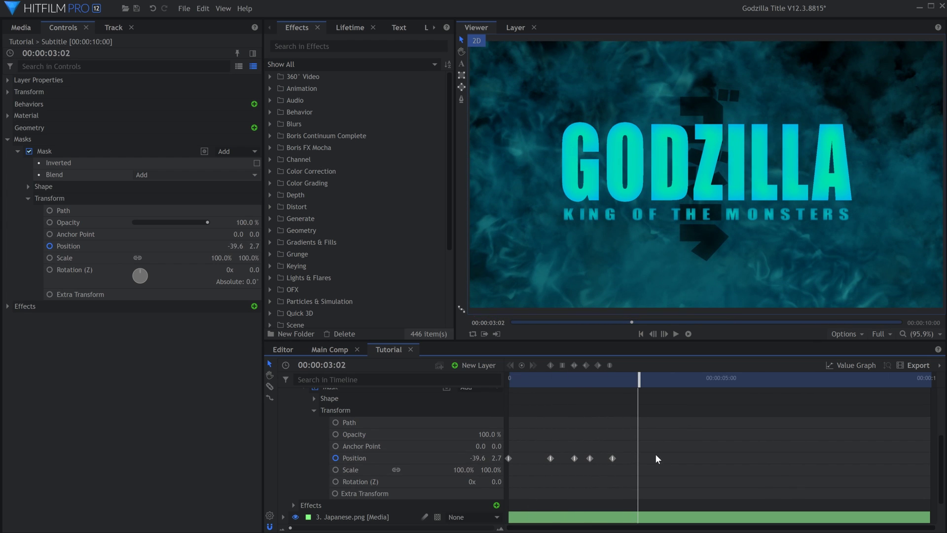
Convert all of the mask's position keyframes to constant interpolation and play the word-by-word reveal from the start.
{"action": "left_click", "coordinate": [427, 457]}
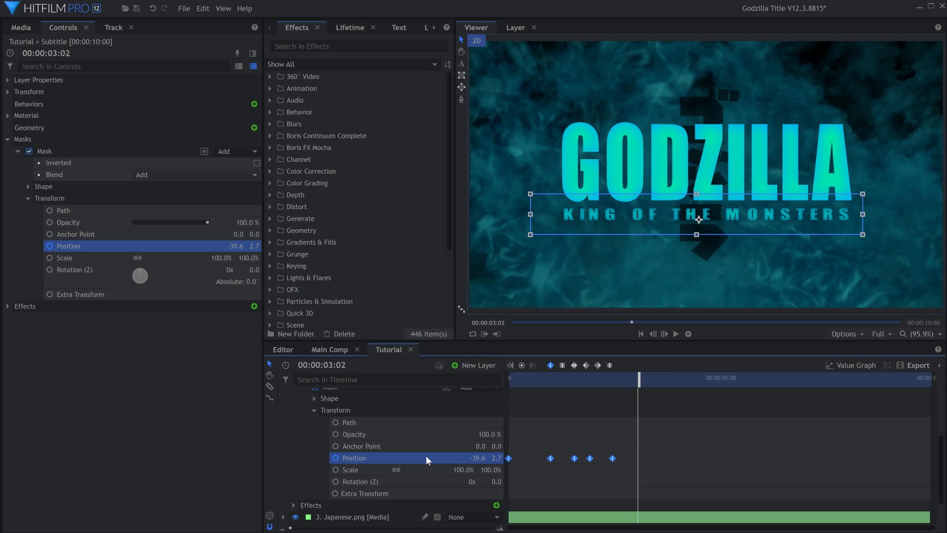
{"action": "left_click", "coordinate": [563, 366]}
{"action": "left_click", "coordinate": [620, 428]}
{"action": "key", "text": "Home"}
{"action": "key", "text": "space"}
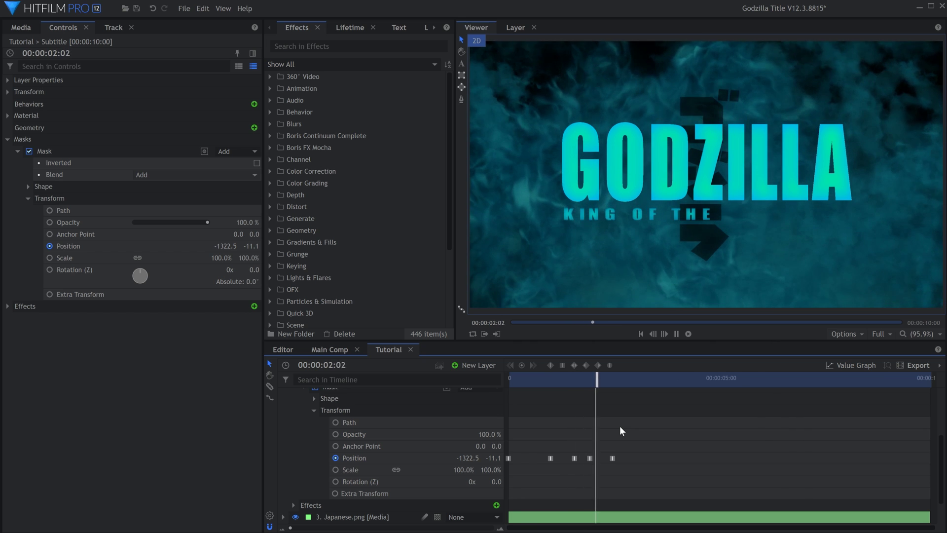
{"action": "left_click", "coordinate": [428, 457]}
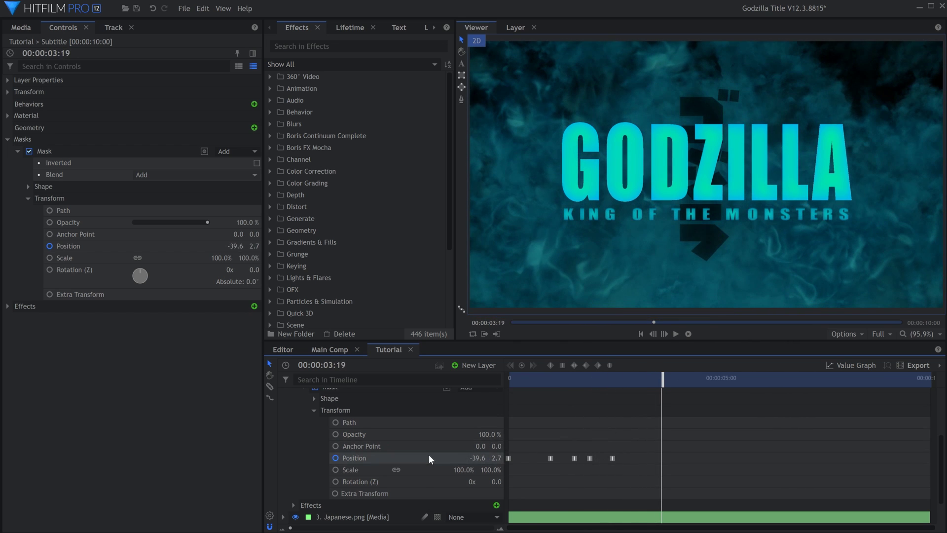
{"action": "key", "text": "Home"}
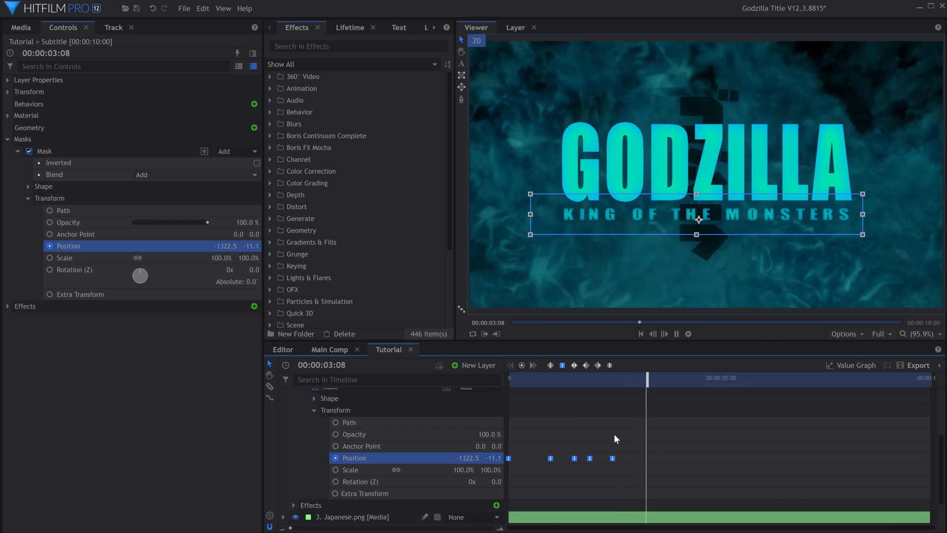
{"action": "key", "text": "space"}
Duplicate the Smoke particle simulator layer and rename the copy Ash.
{"action": "right_click", "coordinate": [384, 441]}
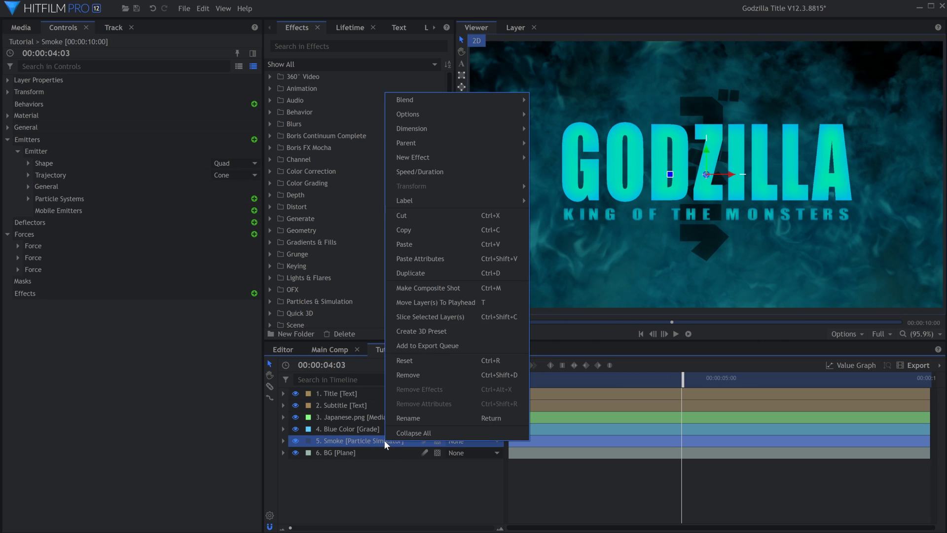
{"action": "left_click", "coordinate": [442, 274]}
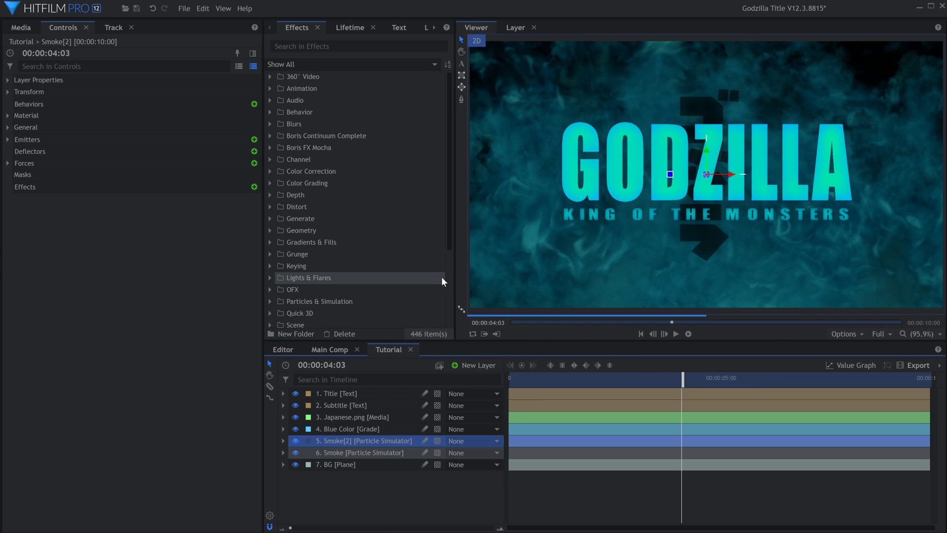
{"action": "key", "text": "F2"}
{"action": "type", "text": "Ash"}
{"action": "key", "text": "Return"}
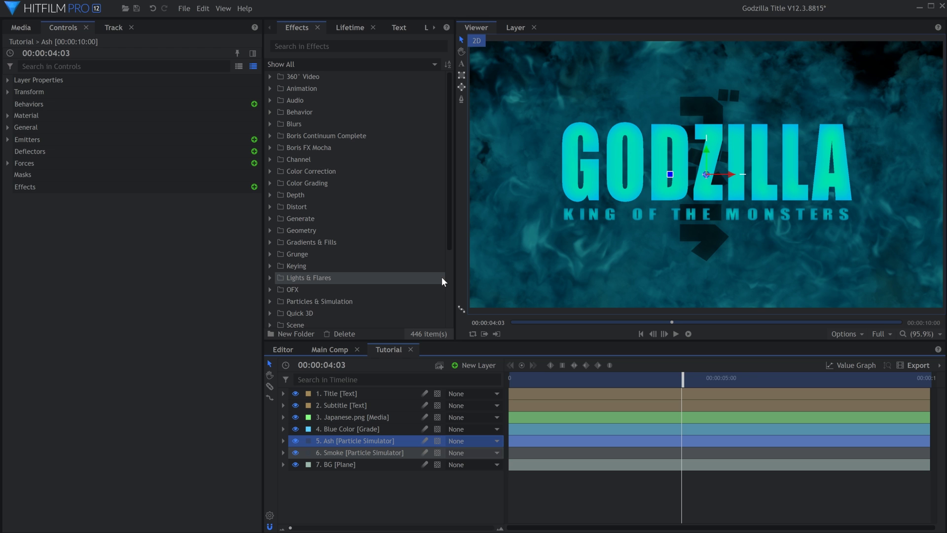
Move the Ash particle layer above the Title layer and delete all of its forces.
{"action": "left_click_drag", "start_coordinate": [369, 439], "coordinate": [369, 390]}
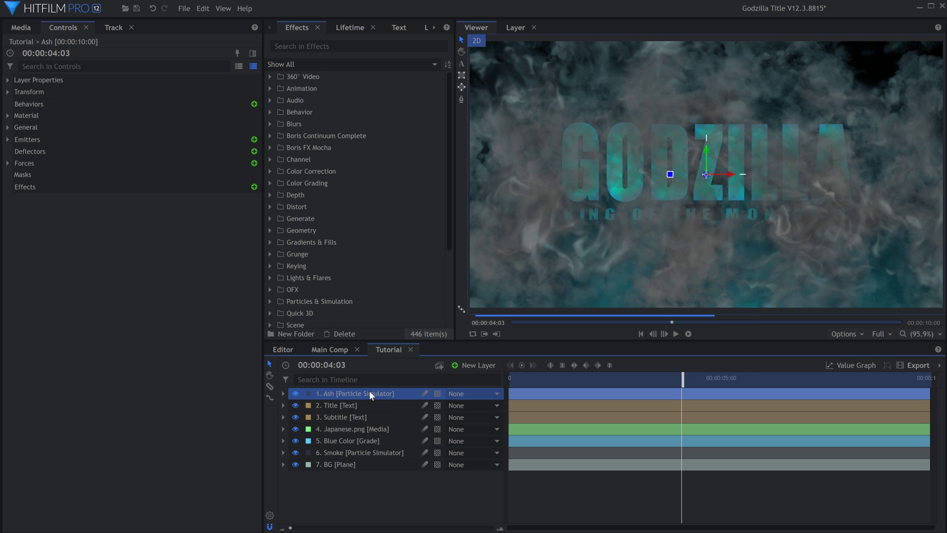
{"action": "left_click", "coordinate": [8, 164]}
{"action": "left_click", "coordinate": [39, 176]}
{"action": "left_click", "coordinate": [46, 197], "text": "shift"}
{"action": "key", "text": "Delete"}
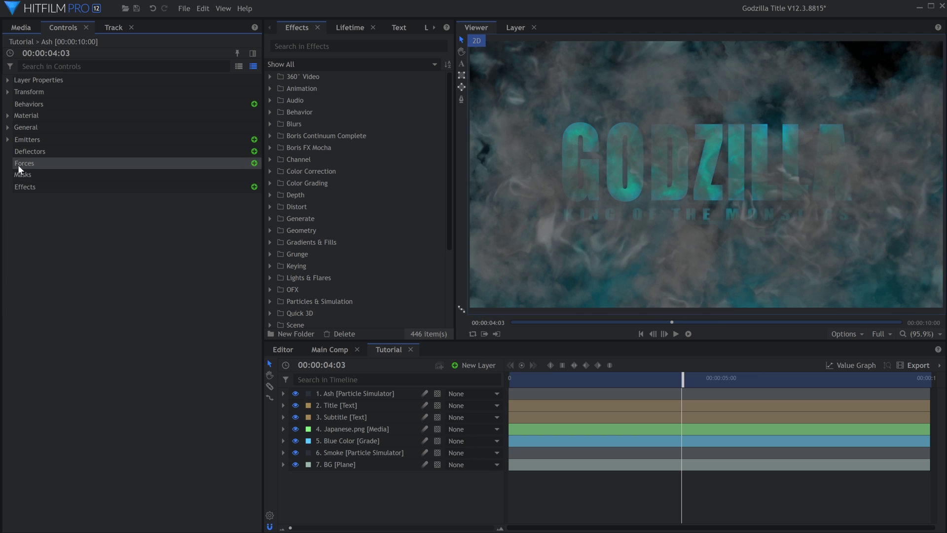
Set the Ash particle system's appearance color to black with red, green and blue at 0.
{"action": "left_click", "coordinate": [7, 139]}
{"action": "left_click", "coordinate": [37, 152]}
{"action": "double_click", "coordinate": [34, 149]}
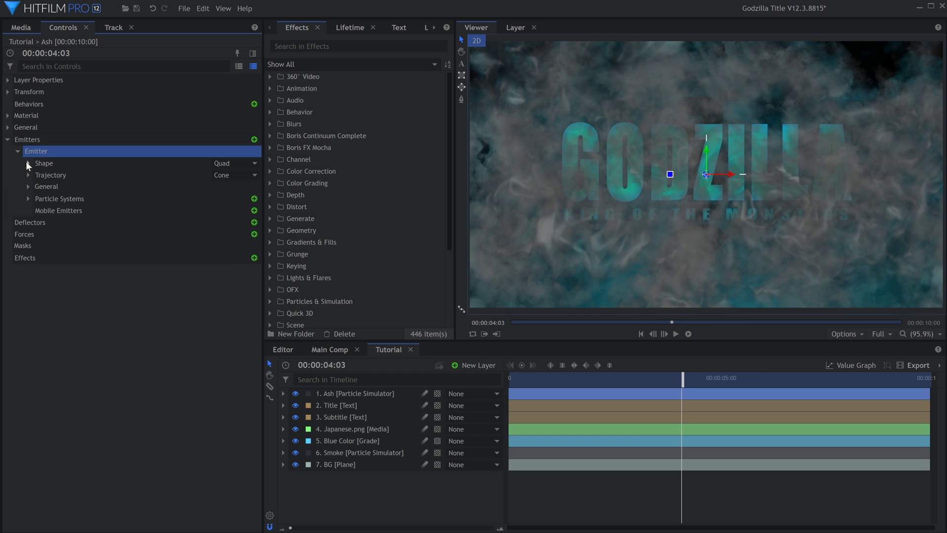
{"action": "left_click", "coordinate": [29, 197]}
{"action": "left_click", "coordinate": [85, 221]}
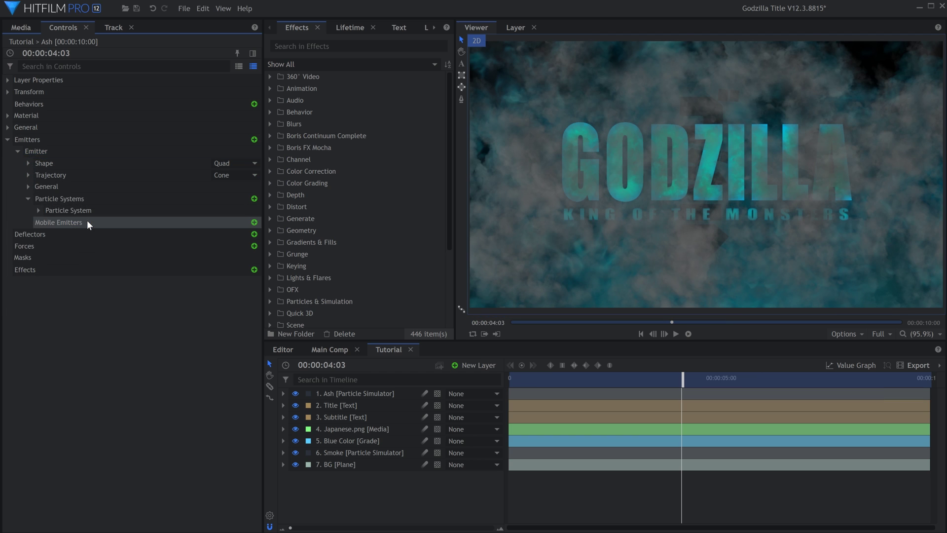
{"action": "left_click", "coordinate": [51, 211]}
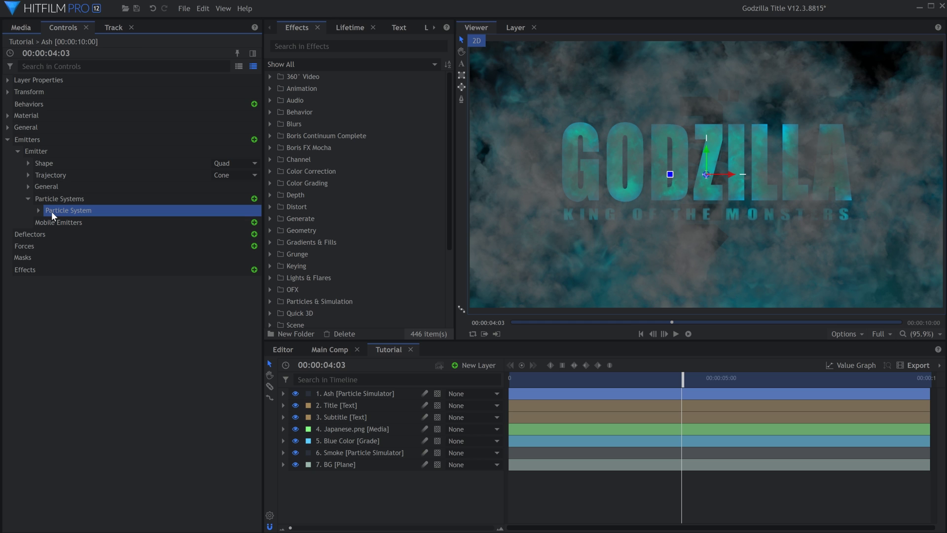
{"action": "left_click", "coordinate": [40, 210]}
{"action": "left_click", "coordinate": [48, 234]}
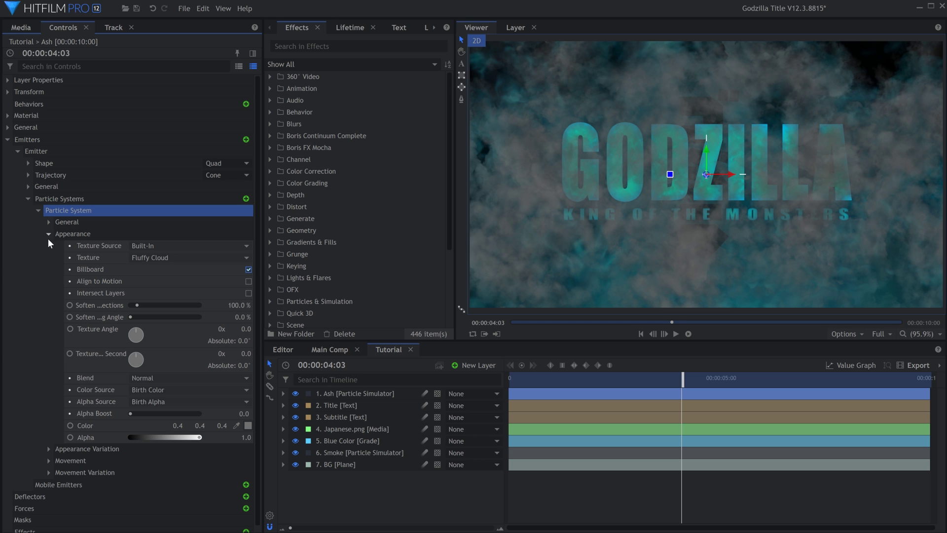
{"action": "left_click", "coordinate": [178, 425]}
{"action": "type", "text": "0"}
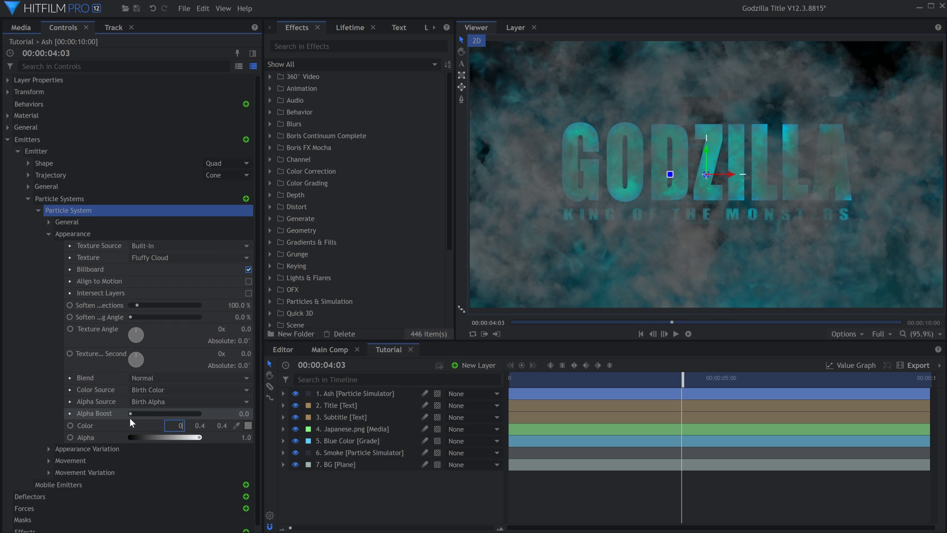
{"action": "key", "text": "Tab"}
{"action": "type", "text": "0"}
{"action": "key", "text": "Tab"}
{"action": "type", "text": "0"}
{"action": "key", "text": "Return"}
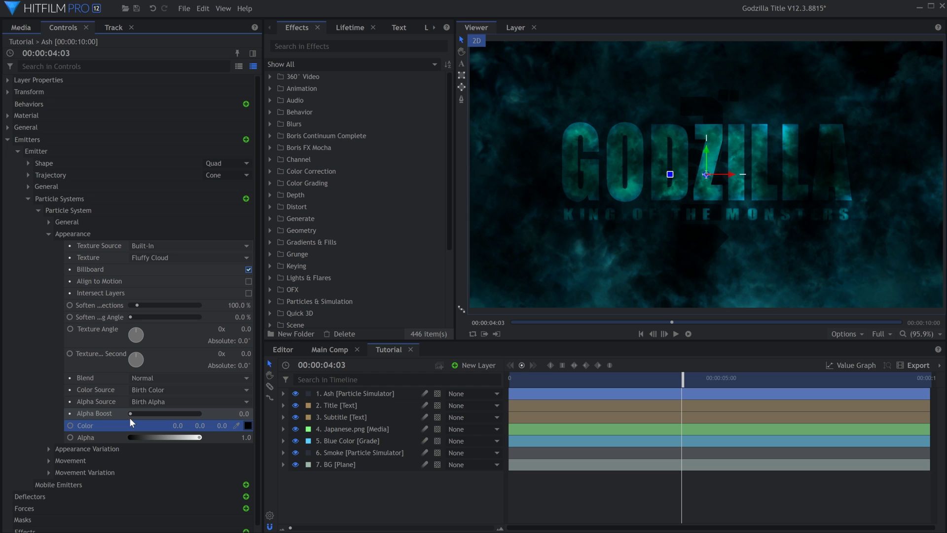
{"action": "left_click", "coordinate": [49, 234]}
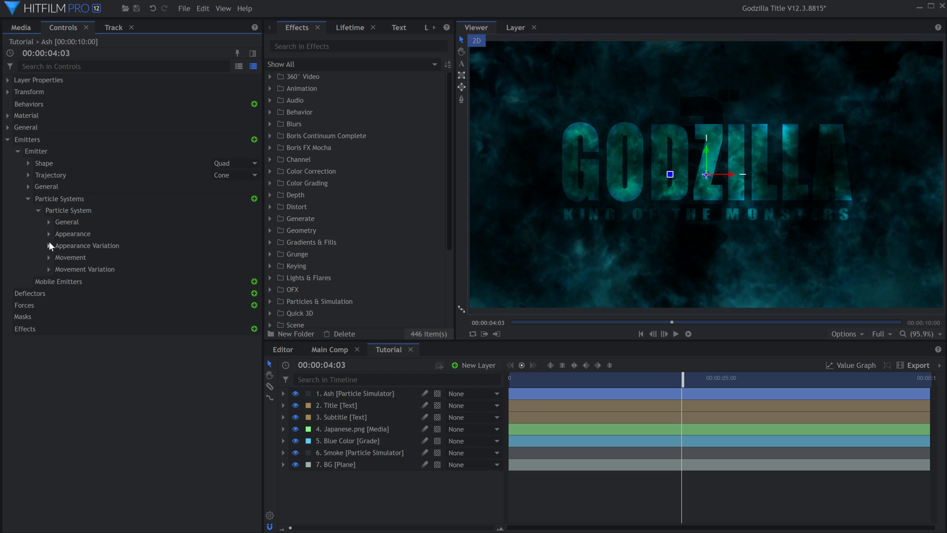
Reduce the Ash particles' scale to 10%, set particles per second to 150, and preview the result.
{"action": "left_click", "coordinate": [49, 258]}
{"action": "left_click_drag", "start_coordinate": [232, 281], "coordinate": [197, 281]}
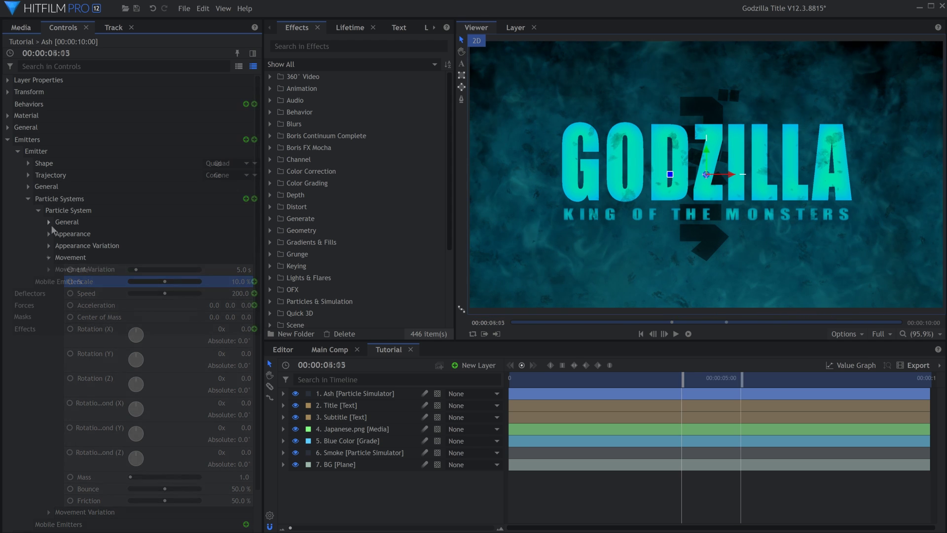
{"action": "left_click", "coordinate": [50, 222]}
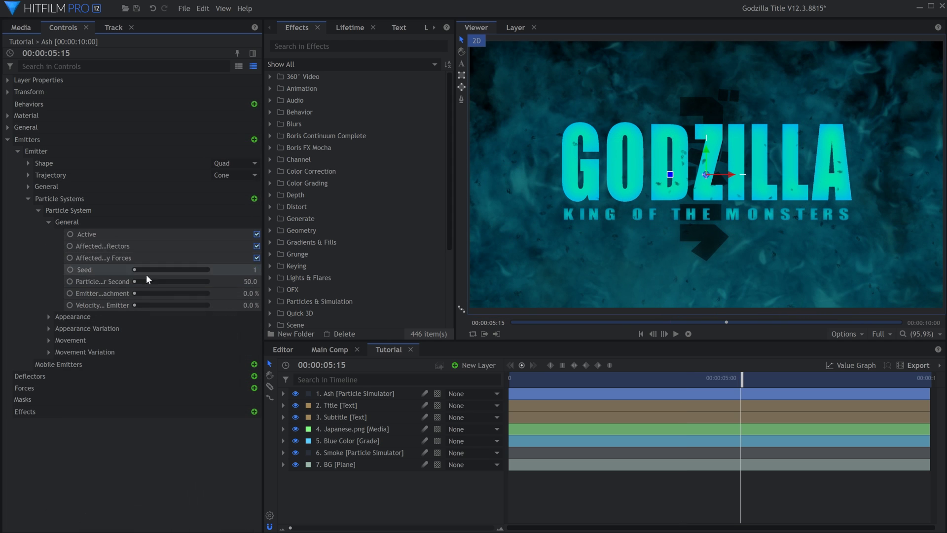
{"action": "left_click", "coordinate": [171, 282]}
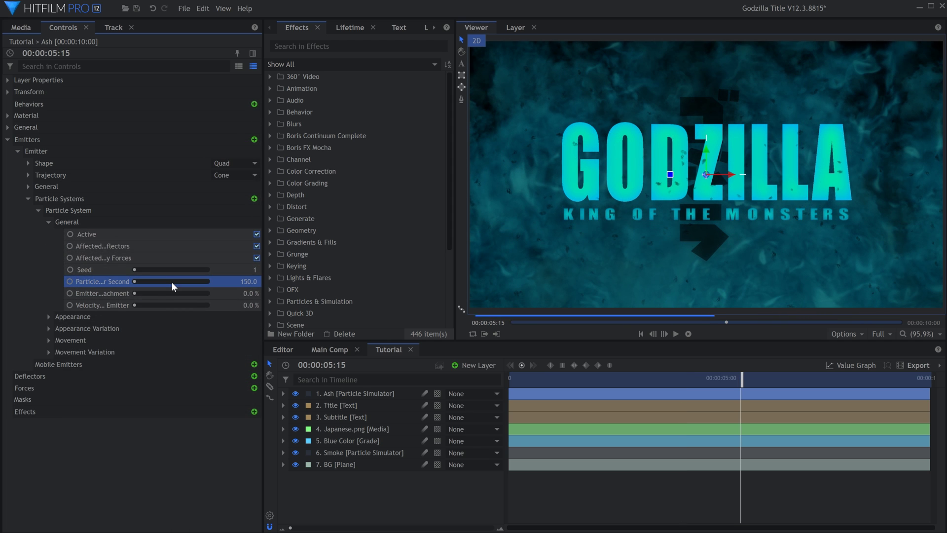
{"action": "key", "text": "space"}
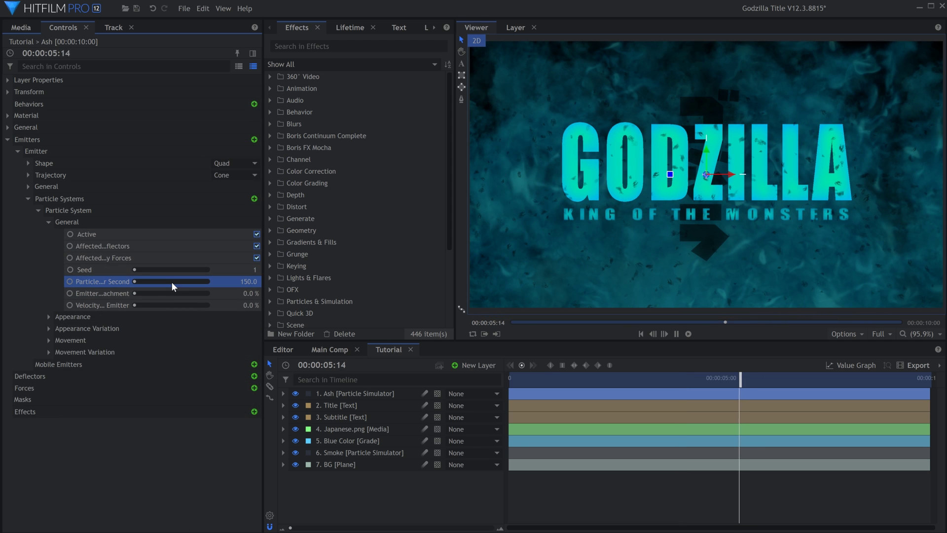
{"action": "key", "text": "space"}
{"action": "left_click", "coordinate": [49, 222]}
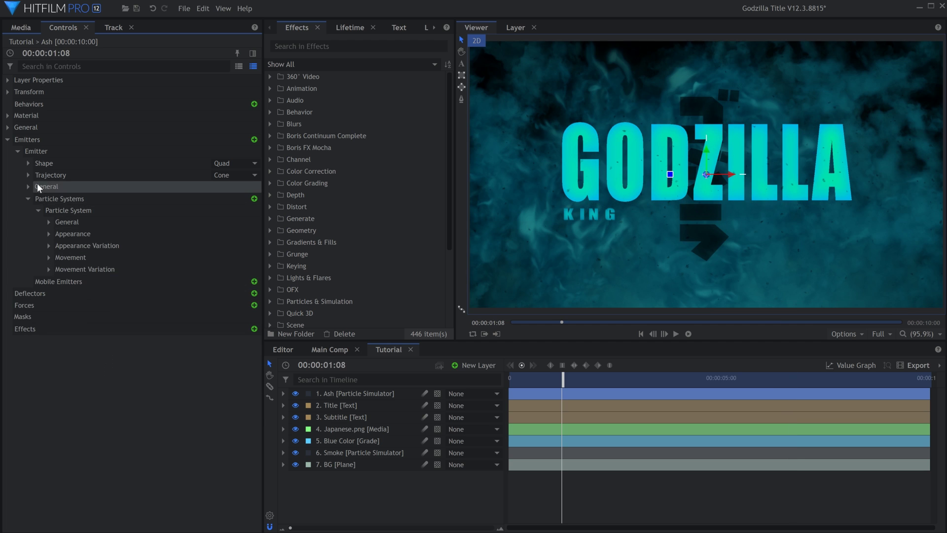
Change the Ash emitter's trajectory to Random and preview the particle motion.
{"action": "left_click", "coordinate": [235, 175]}
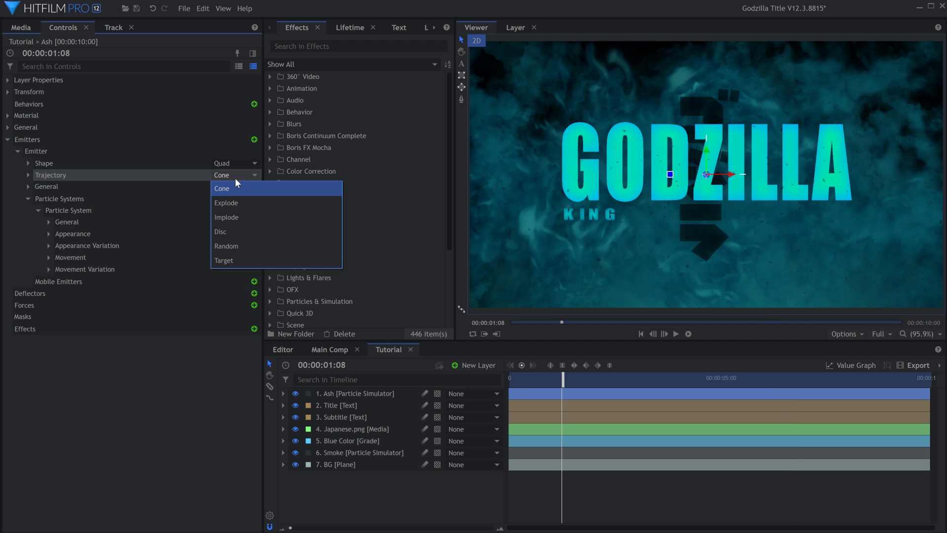
{"action": "left_click", "coordinate": [236, 245]}
{"action": "key", "text": "space"}
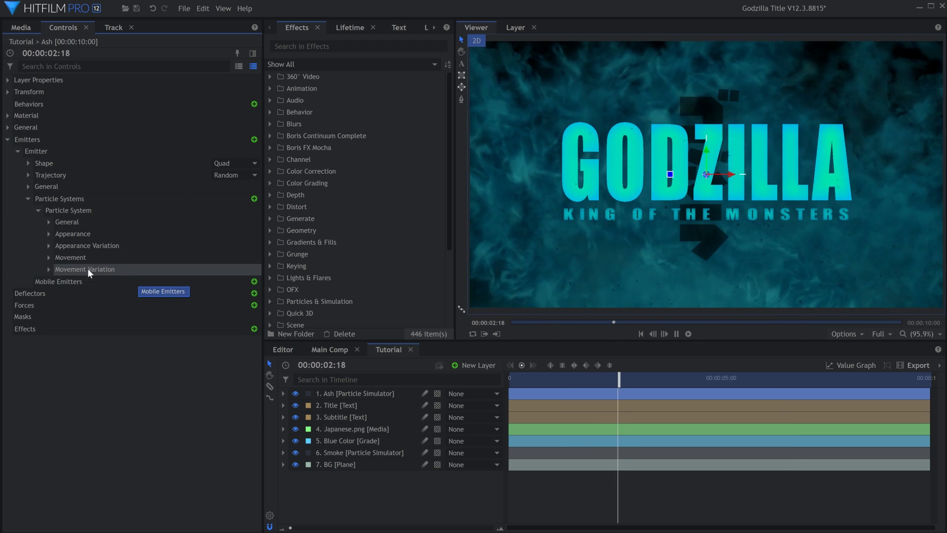
{"action": "key", "text": "space"}
Set the Ash particles' scale to 3% and speed to 50, and play the animation from the start.
{"action": "left_click", "coordinate": [48, 257]}
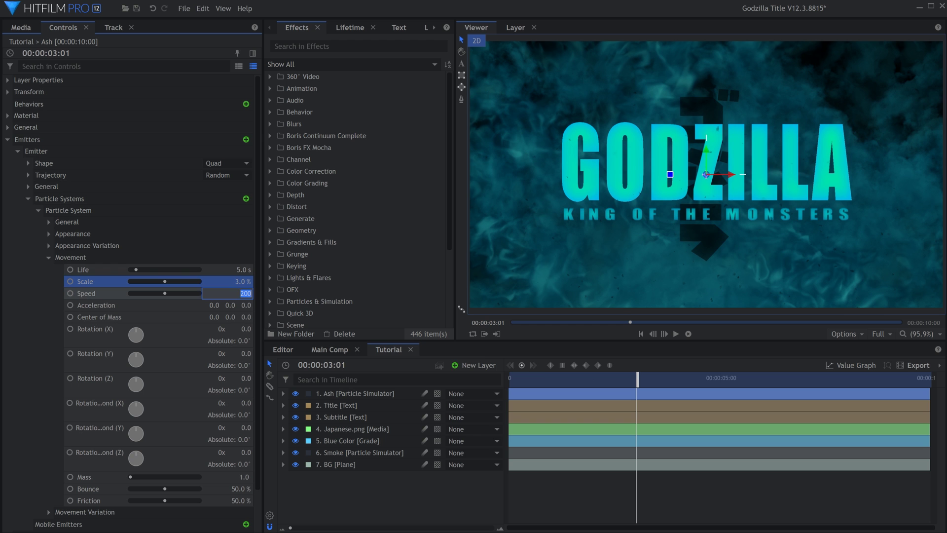
{"action": "type", "text": "50"}
{"action": "key", "text": "Return"}
{"action": "key", "text": "space"}
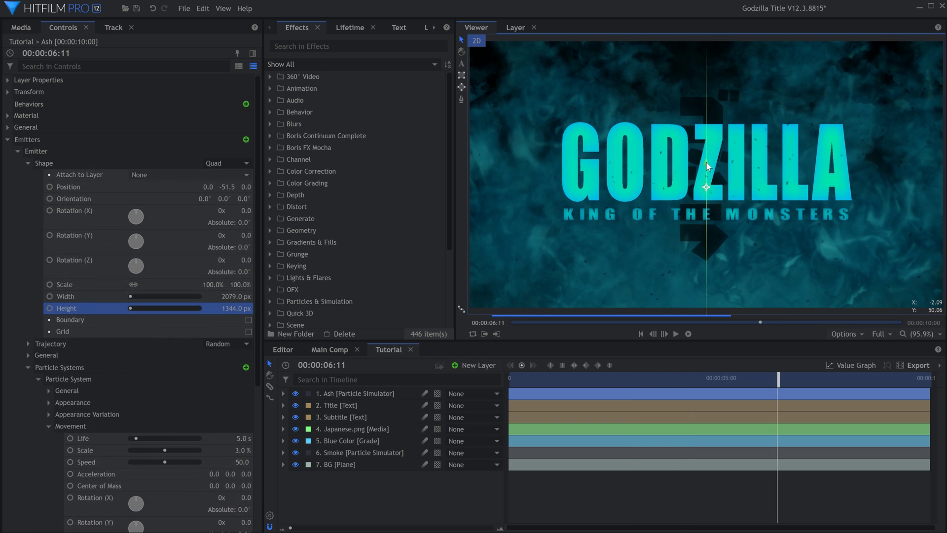
{"action": "key", "text": "Home"}
{"action": "key", "text": "space"}
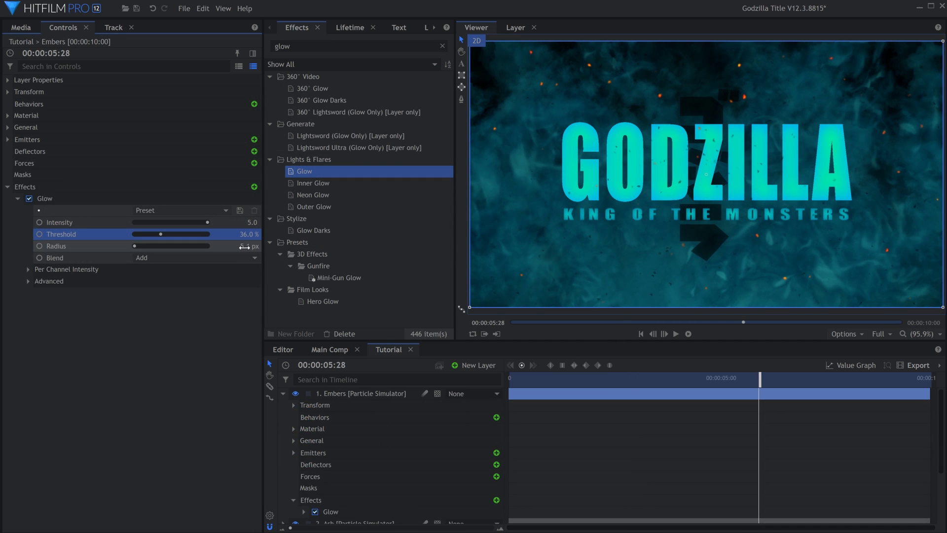
Adjust the radius of the Embers layer's Glow effect and lower its intensity.
{"action": "left_click", "coordinate": [56, 246]}
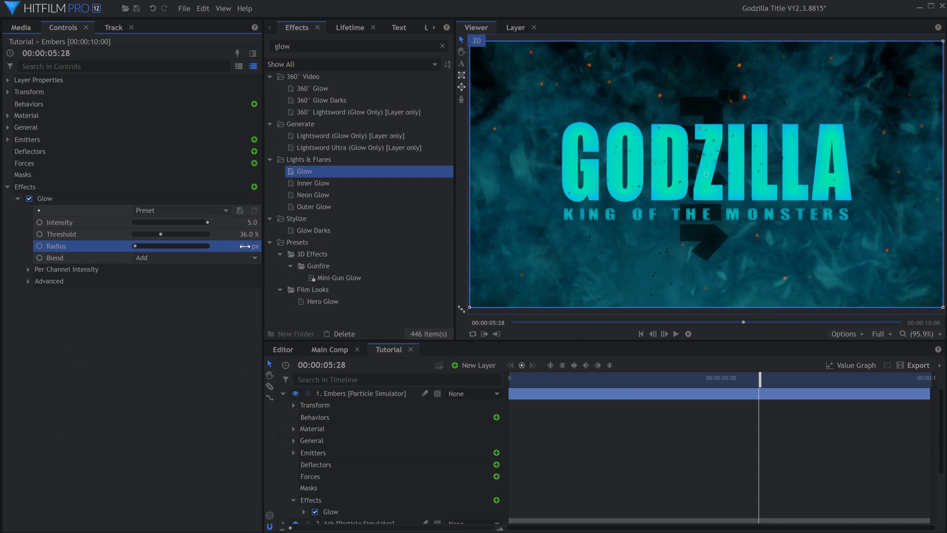
{"action": "left_click_drag", "start_coordinate": [207, 223], "coordinate": [154, 225]}
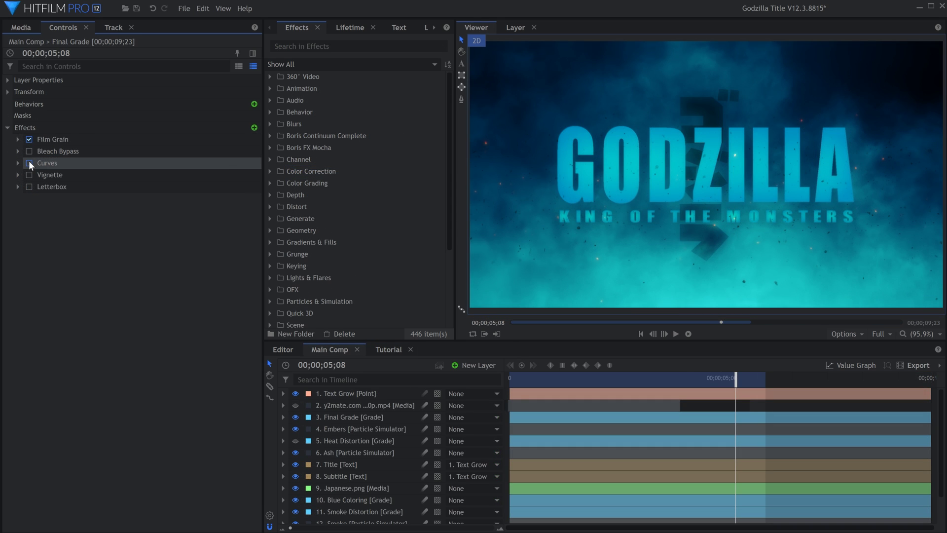
In Main Comp, enable Curves, Vignette and Letterbox on the Final Grade layer and switch Bleach Bypass off.
{"action": "left_click", "coordinate": [29, 162]}
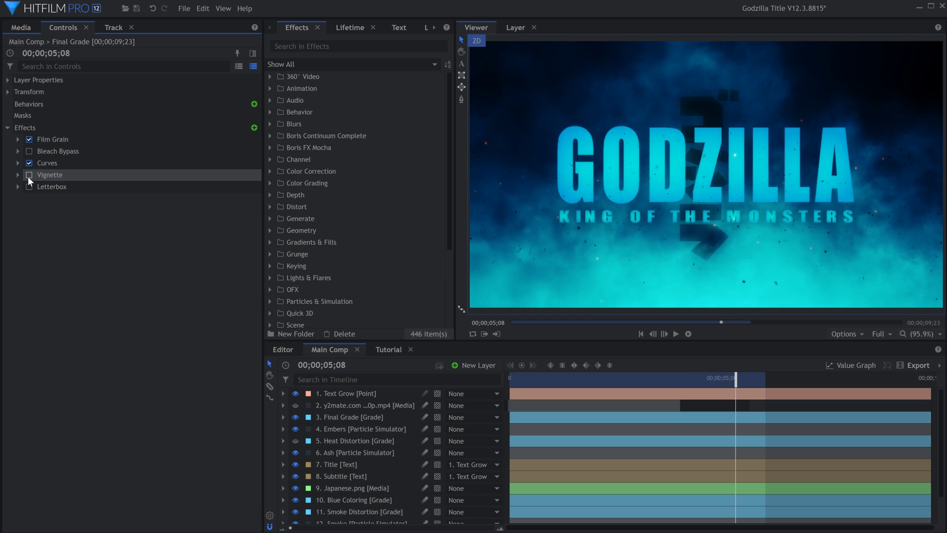
{"action": "left_click", "coordinate": [28, 176]}
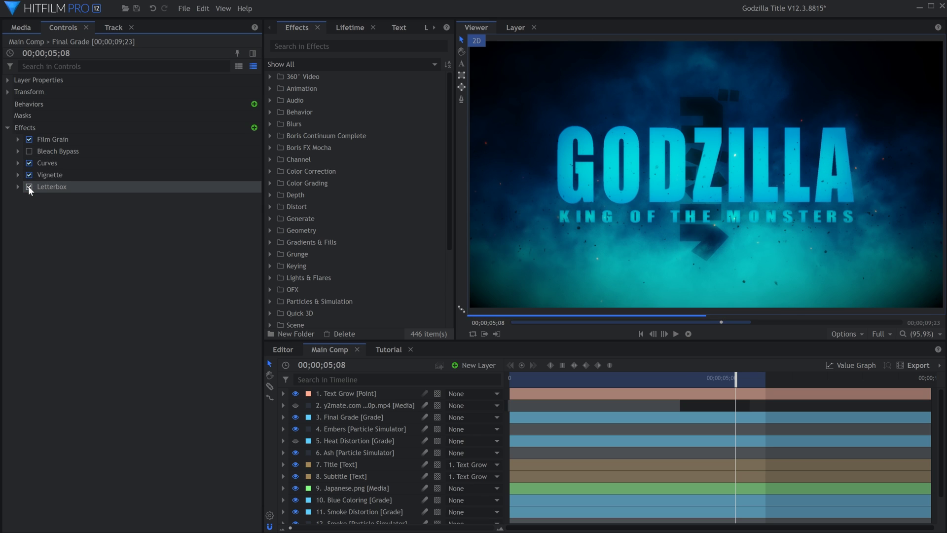
{"action": "left_click", "coordinate": [29, 151]}
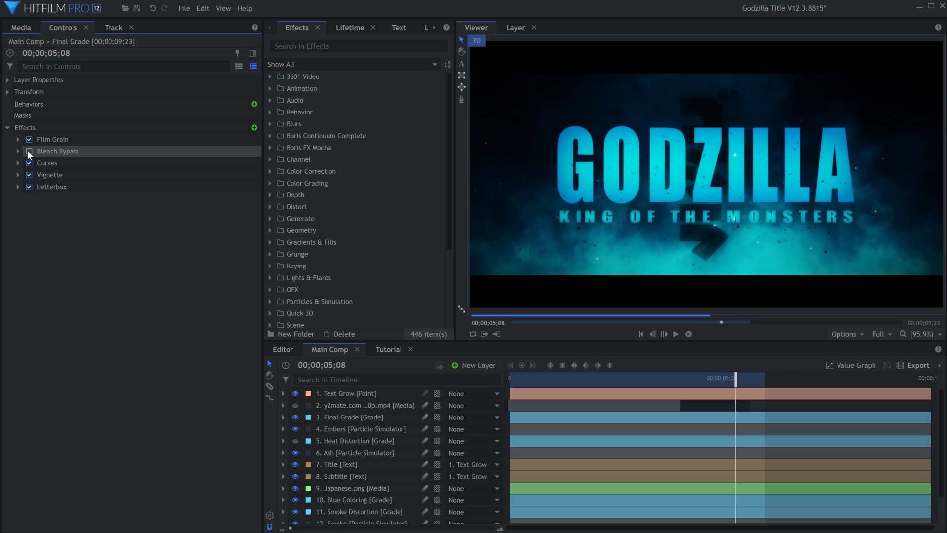
Add a new grade layer to Main Comp and apply the Hue, Saturation & Lightness effect to it.
{"action": "left_click", "coordinate": [478, 365]}
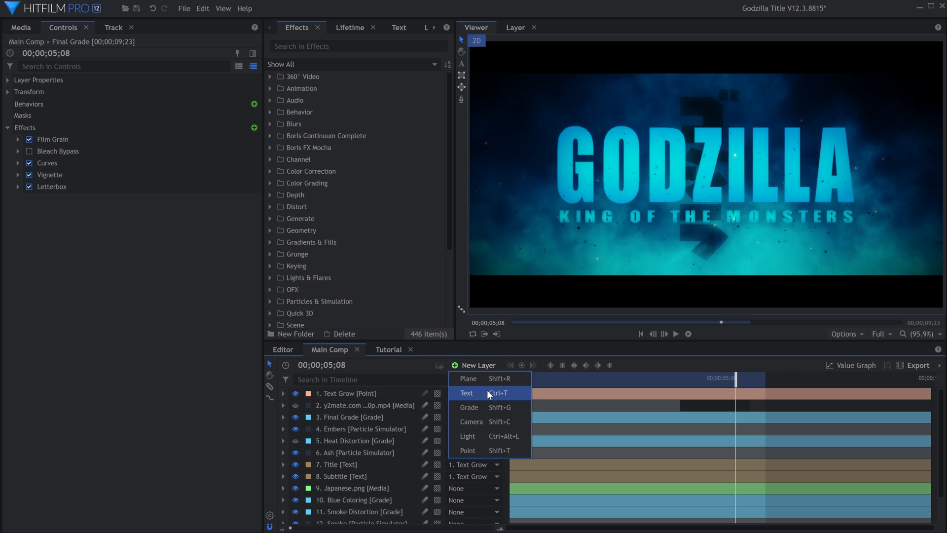
{"action": "left_click", "coordinate": [487, 404]}
{"action": "left_click", "coordinate": [375, 46]}
{"action": "type", "text": "sat"}
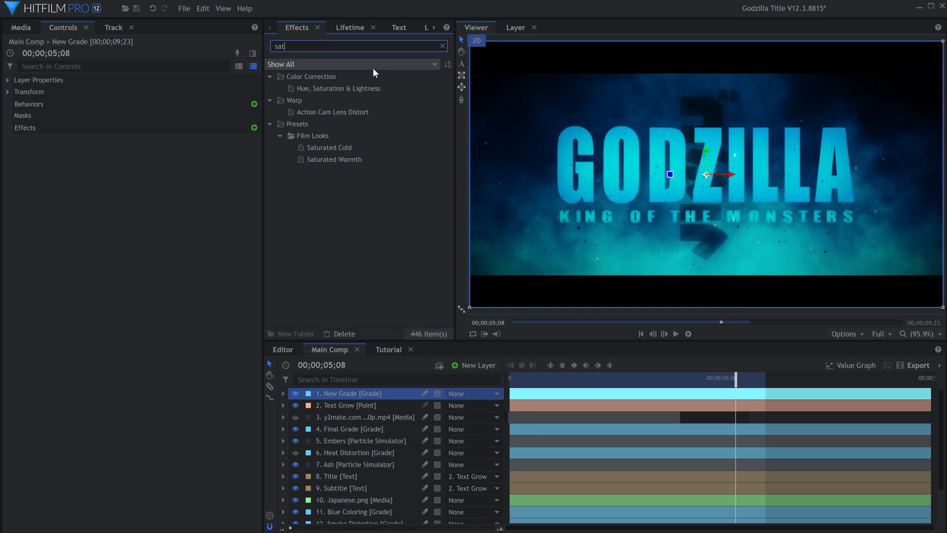
{"action": "left_click_drag", "start_coordinate": [368, 89], "coordinate": [378, 95]}
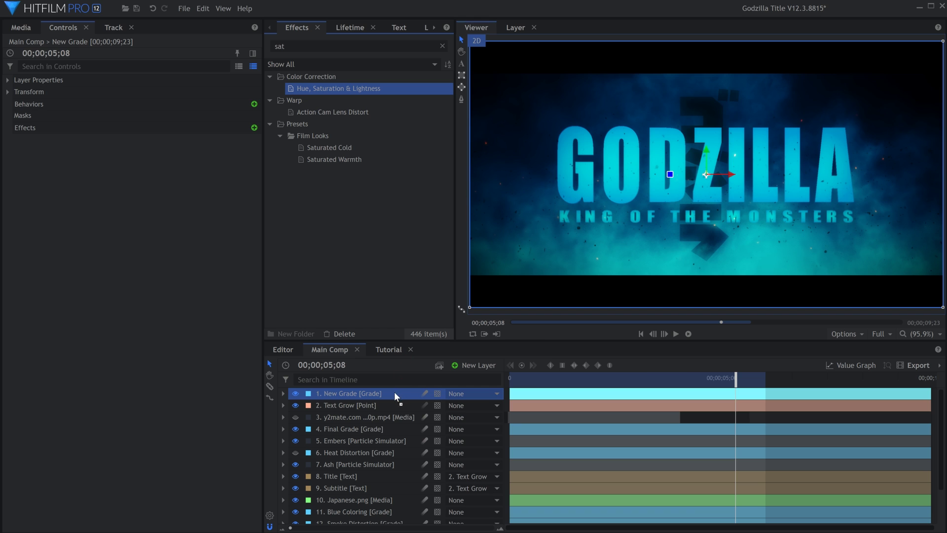
{"action": "left_click_drag", "start_coordinate": [395, 392], "coordinate": [395, 392]}
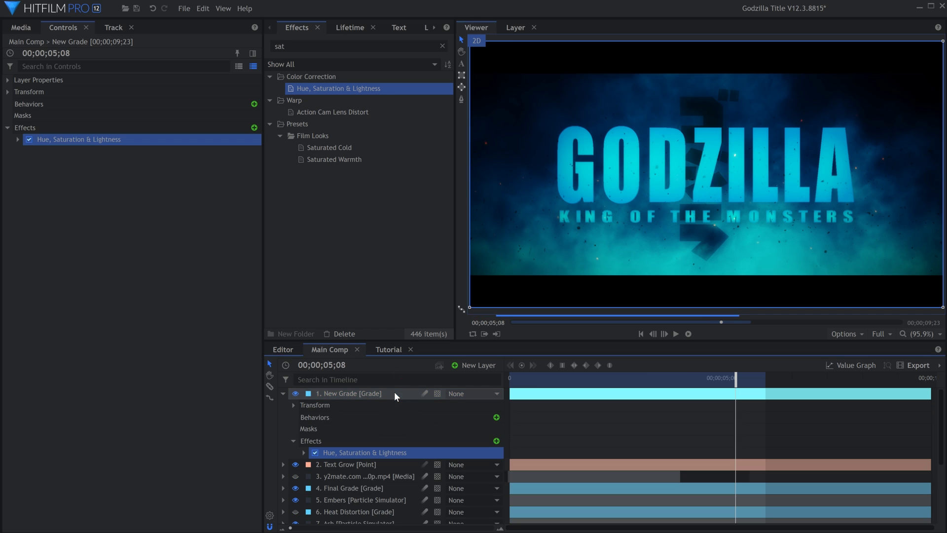
Set the master saturation of the new grade layer's Hue, Saturation & Lightness effect to -100.
{"action": "left_click", "coordinate": [18, 140]}
{"action": "left_click", "coordinate": [28, 162]}
{"action": "left_click_drag", "start_coordinate": [172, 187], "coordinate": [121, 185]}
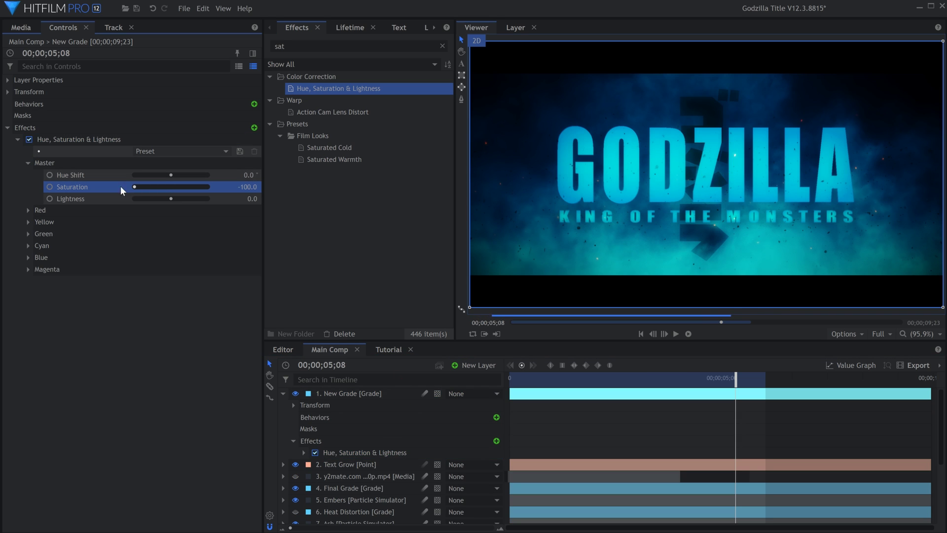
Set the new grade layer's blend mode to Overlay and lower its opacity to 0%.
{"action": "right_click", "coordinate": [389, 395]}
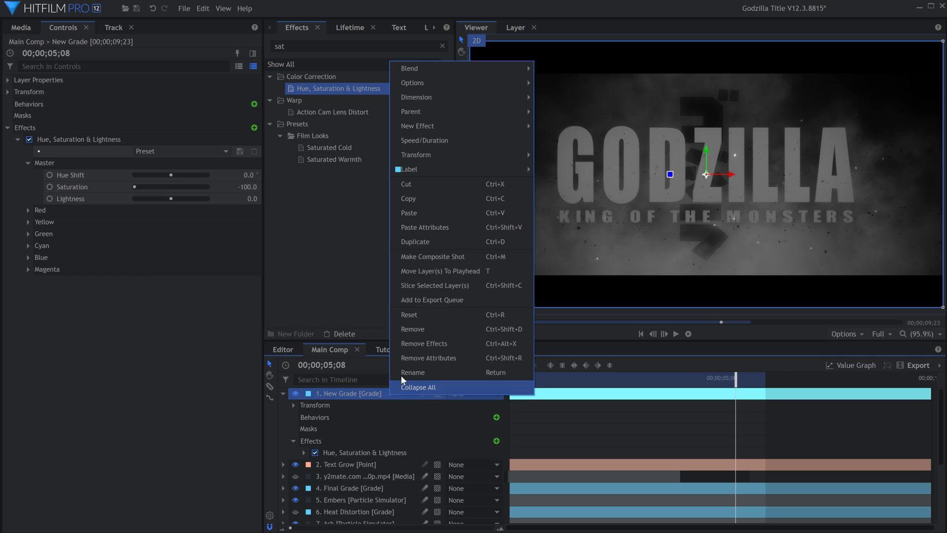
{"action": "mouse_move", "coordinate": [474, 68]}
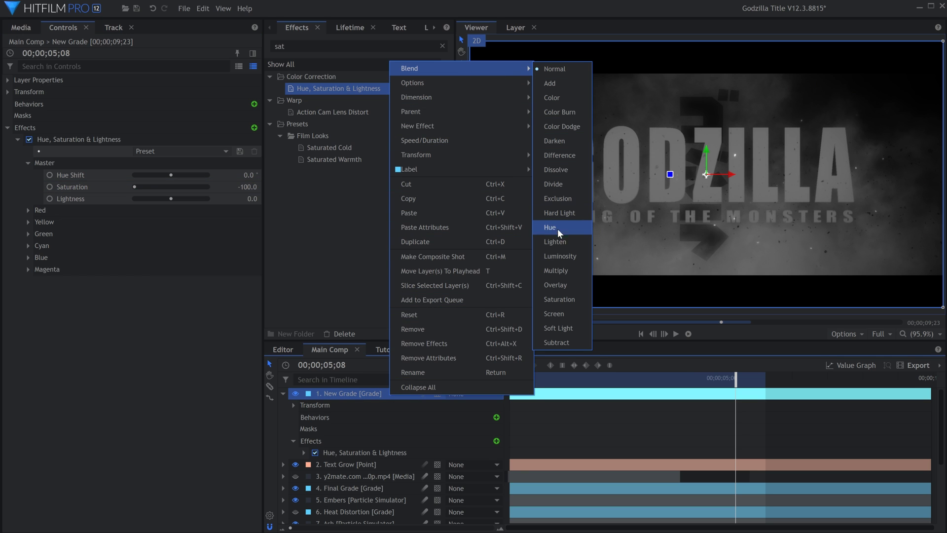
{"action": "left_click", "coordinate": [559, 287]}
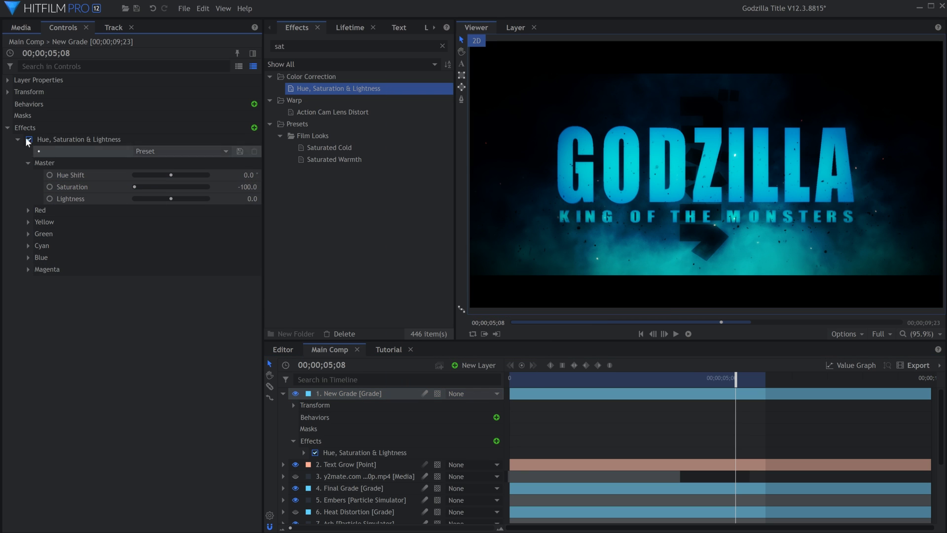
{"action": "left_click", "coordinate": [8, 92]}
{"action": "left_click", "coordinate": [155, 103]}
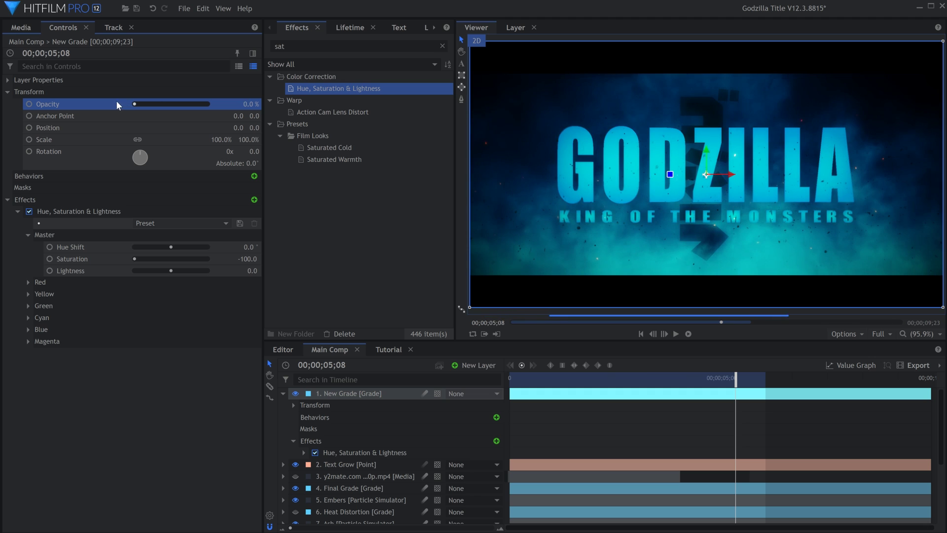
Apply the Heat Distortion effect to the Heat Distortion grade layer in Main Comp.
{"action": "left_click", "coordinate": [198, 377]}
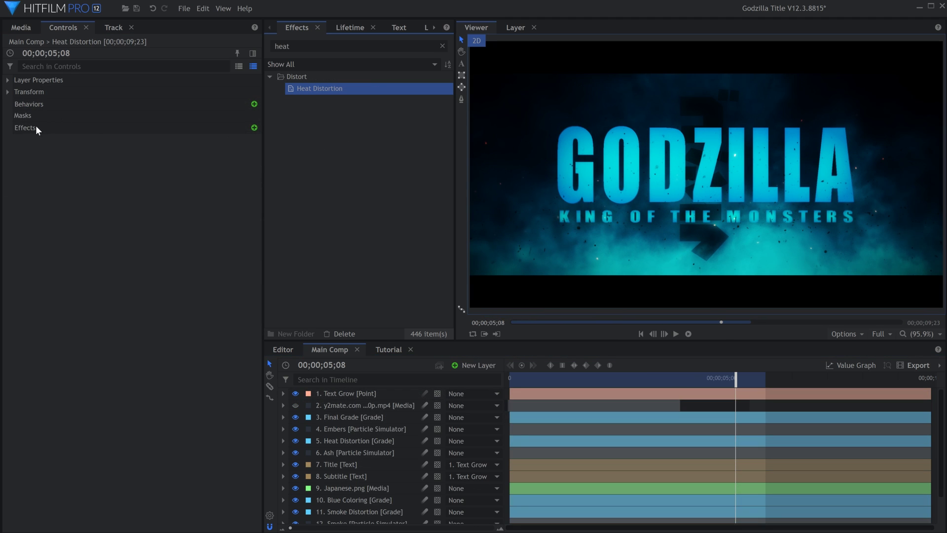
{"action": "left_click", "coordinate": [35, 126]}
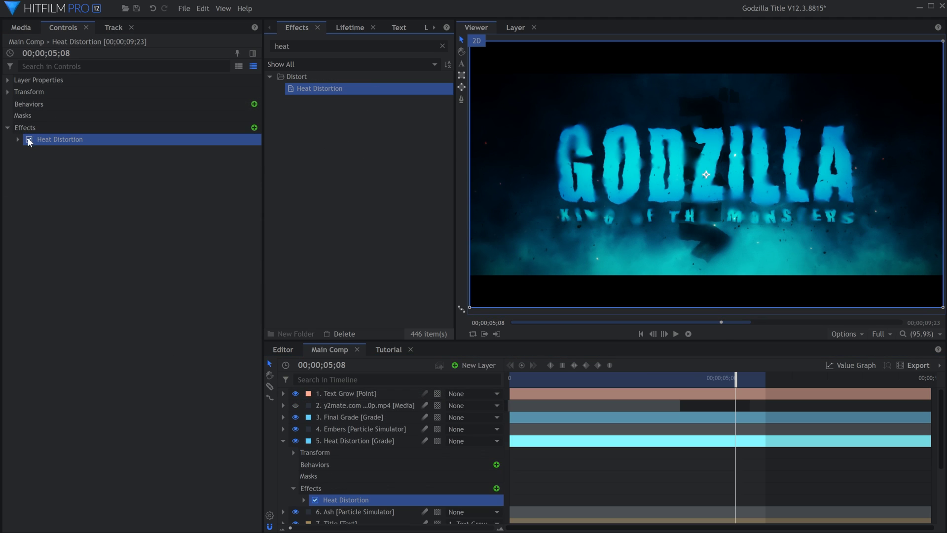
Set the Heat Distortion effect's Scale to 226 px and its Distortion to 5 on the Heat Distortion grade layer.
{"action": "left_click", "coordinate": [17, 140]}
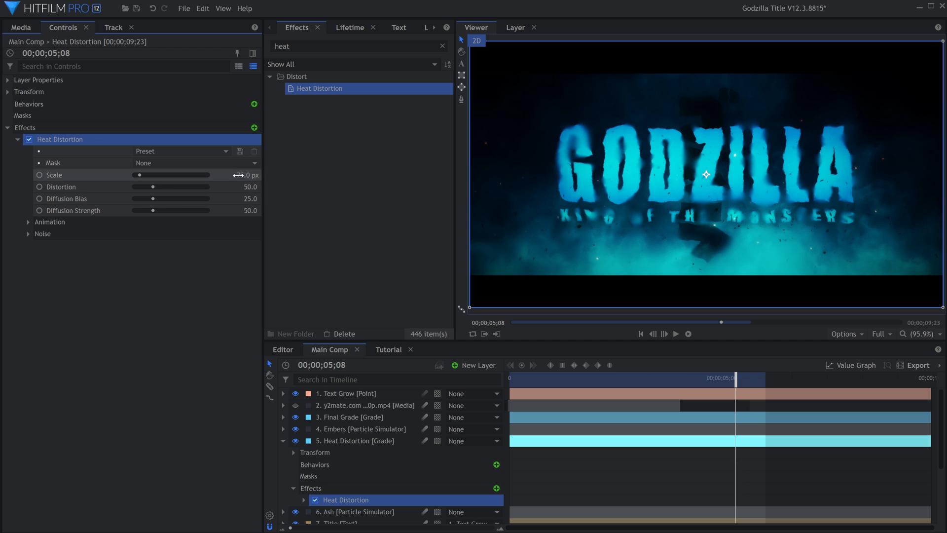
{"action": "left_click_drag", "start_coordinate": [239, 175], "coordinate": [314, 176]}
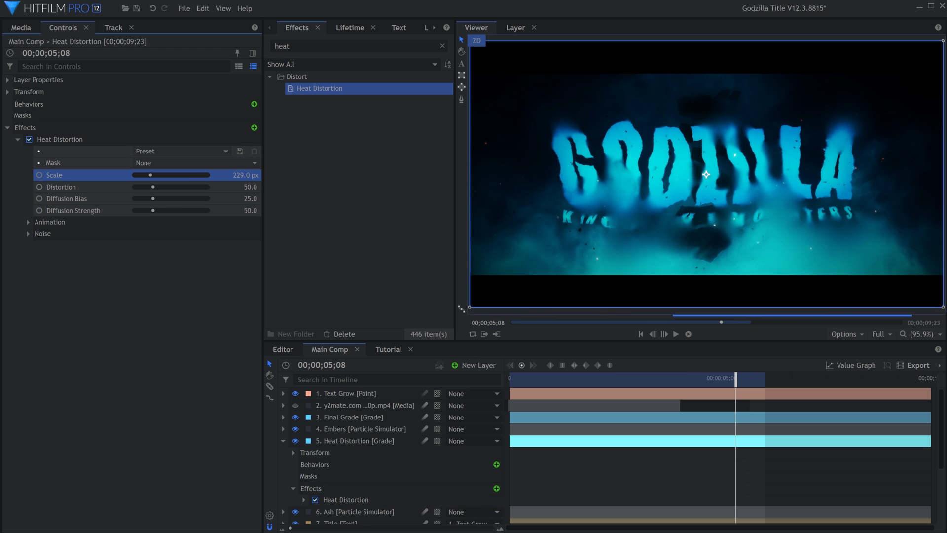
{"action": "left_click", "coordinate": [247, 187]}
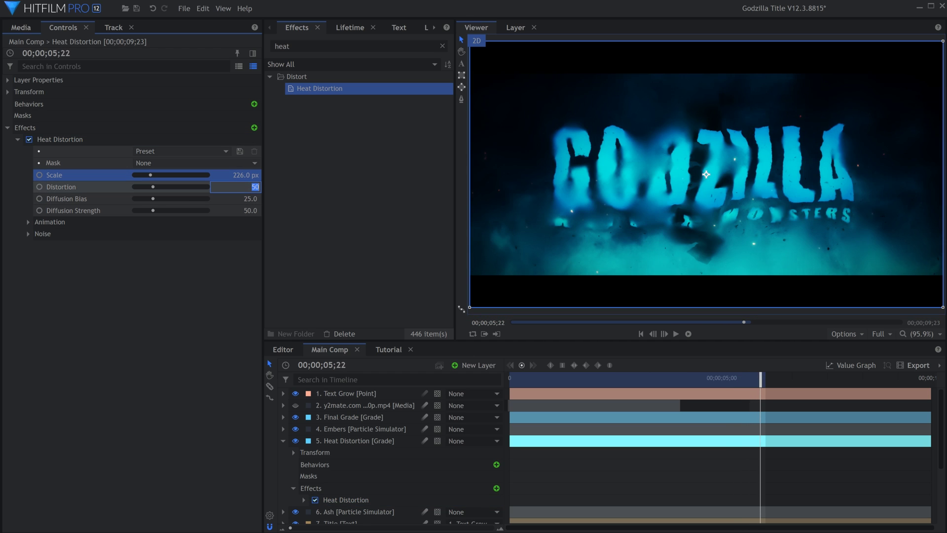
{"action": "type", "text": "0"}
{"action": "key", "text": "Return"}
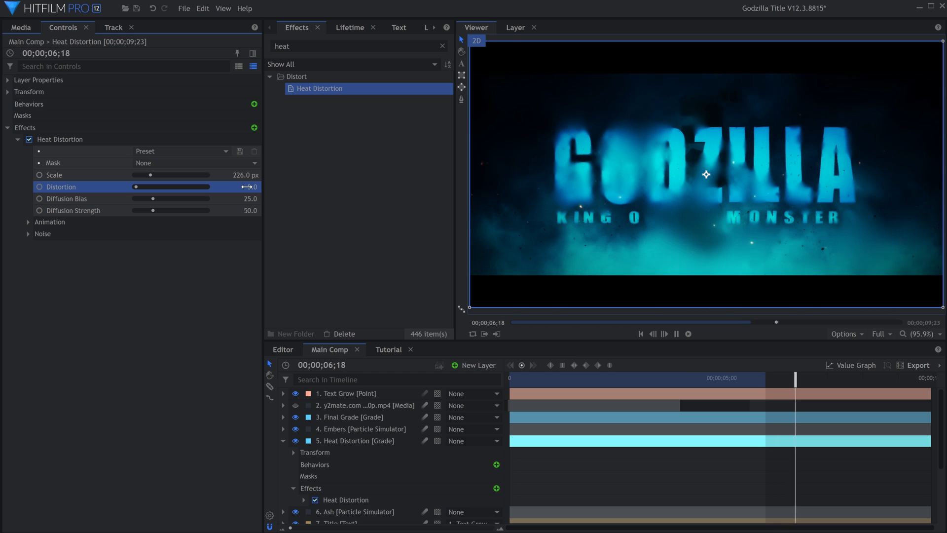
{"action": "key", "text": "space"}
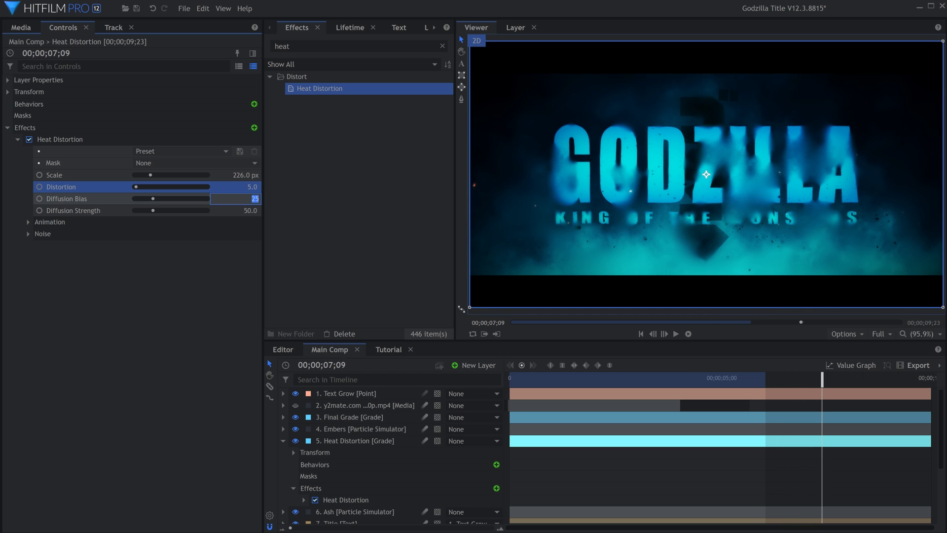
Lower the Heat Distortion effect's Diffusion Bias and set its Diffusion Strength to 5.
{"action": "key", "text": "Tab"}
{"action": "type", "text": "5"}
{"action": "key", "text": "Return"}
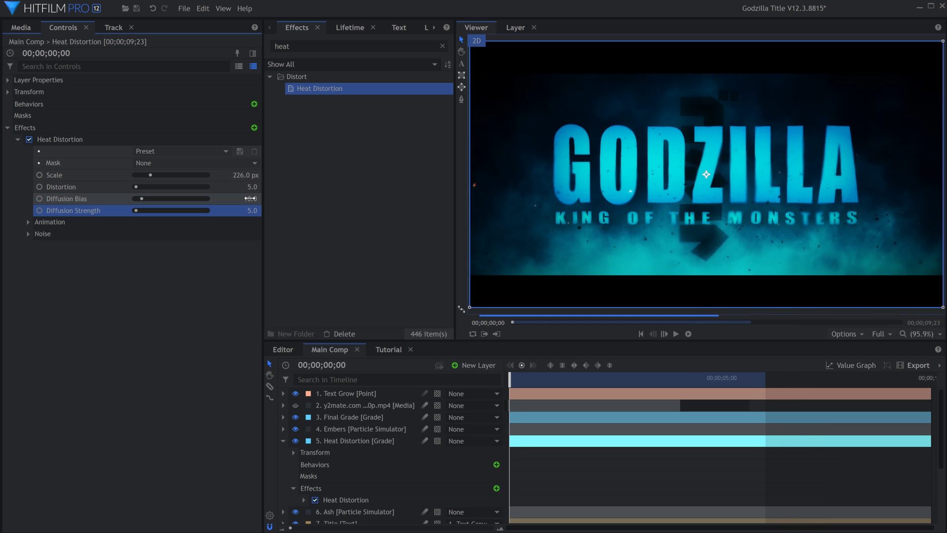